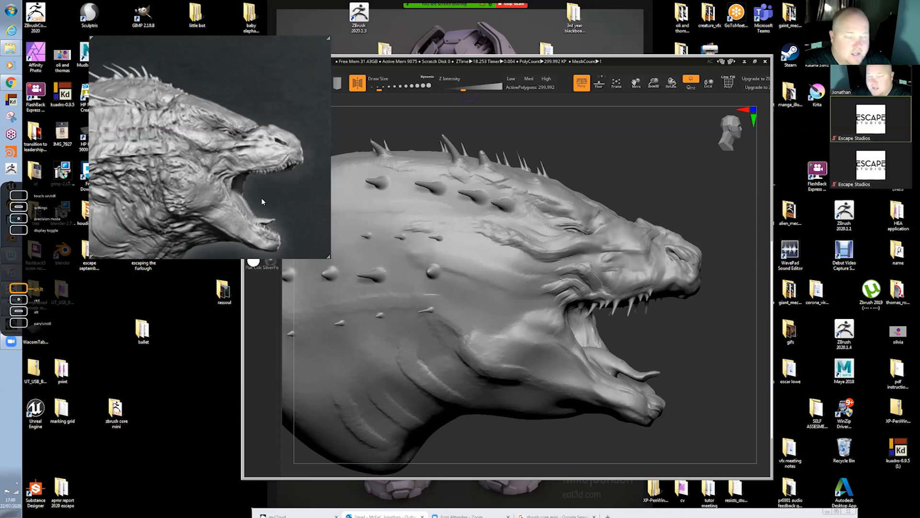
Switch to the Chrome browser, search Google for "zbrush" in a new tab and open the Pixologic website.
{"action": "left_click_drag", "start_coordinate": [271, 110], "coordinate": [314, 231]}
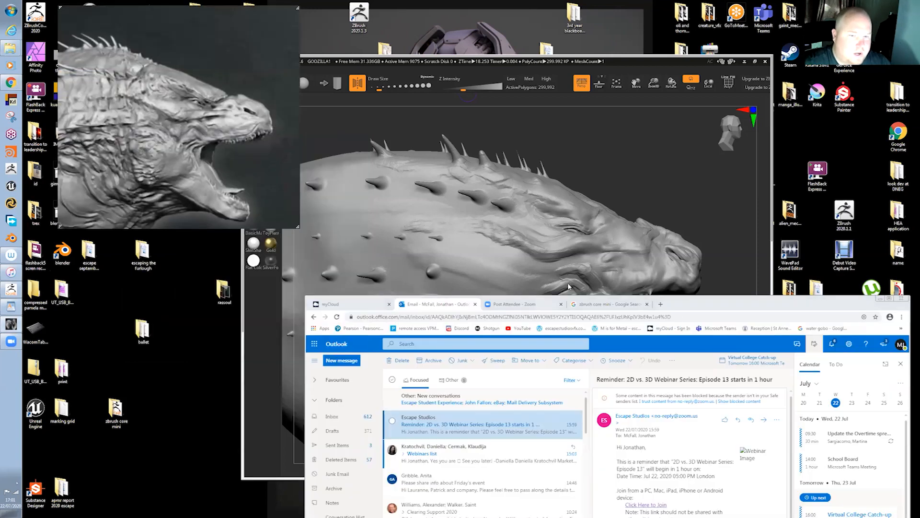
{"action": "left_click", "coordinate": [661, 304]}
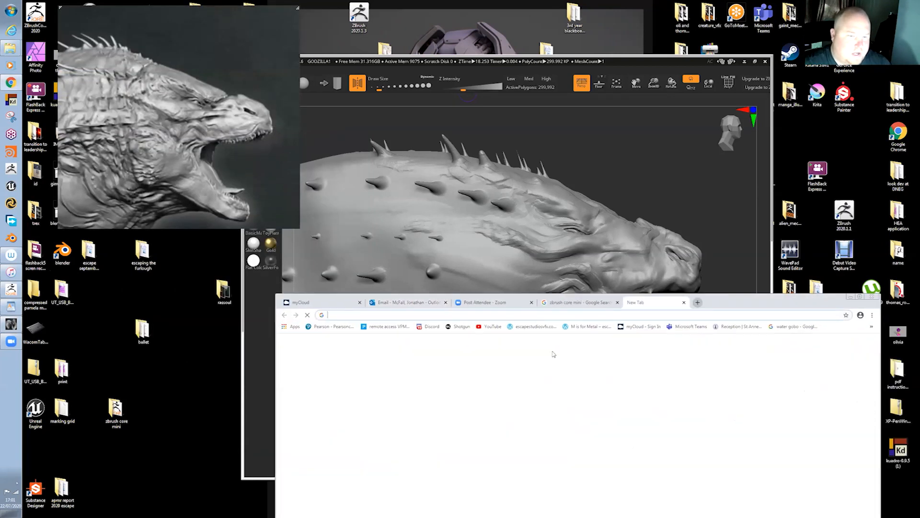
{"action": "left_click", "coordinate": [528, 440]}
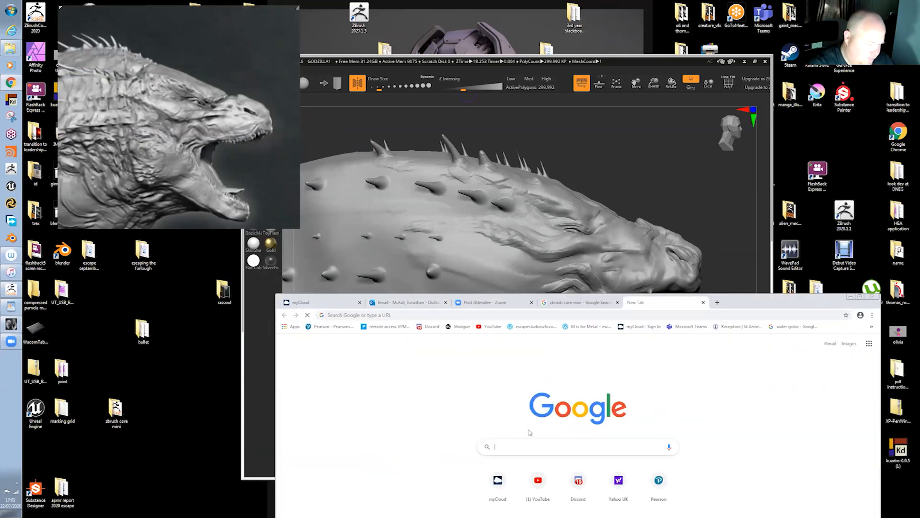
{"action": "type", "text": "zbrush"}
{"action": "key", "text": "BackSpace"}
{"action": "key", "text": "Return"}
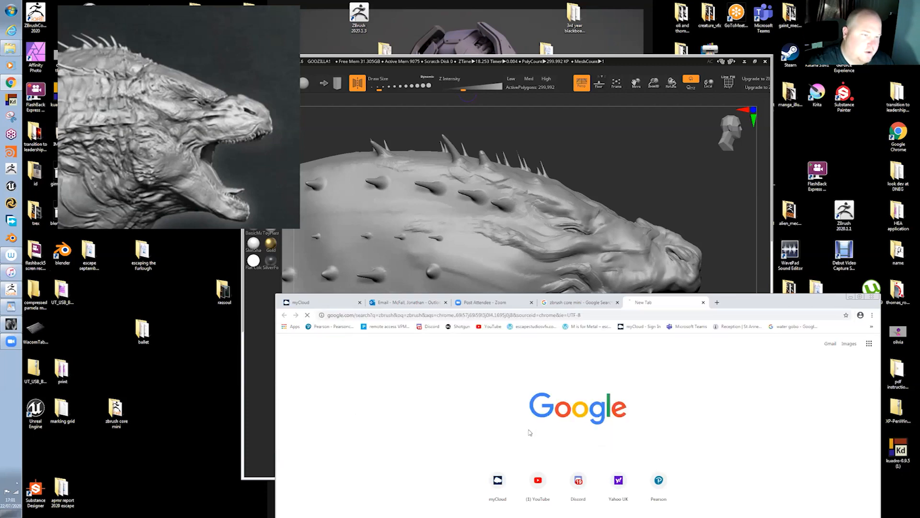
{"action": "left_click", "coordinate": [379, 416]}
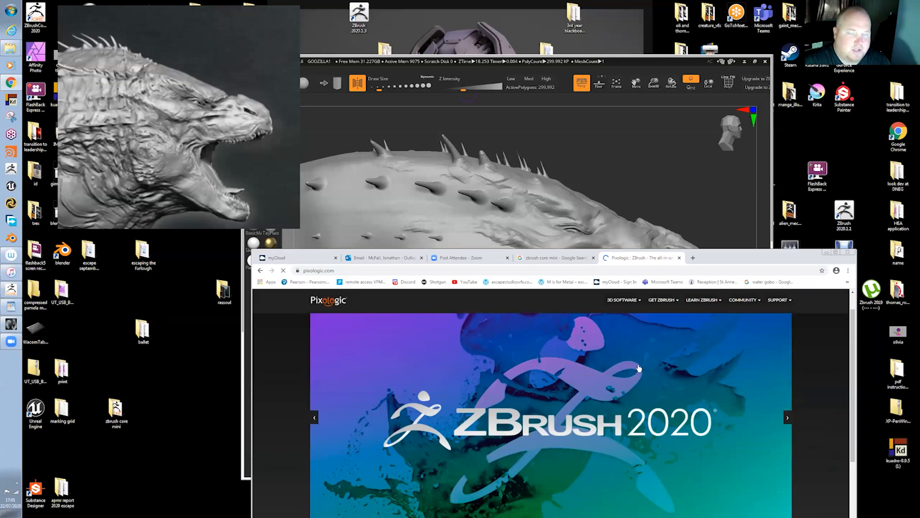
Move the browser window low on the desktop to uncover the creature sculpt, and place the reference image beside the sculpt.
{"action": "key", "text": "shift"}
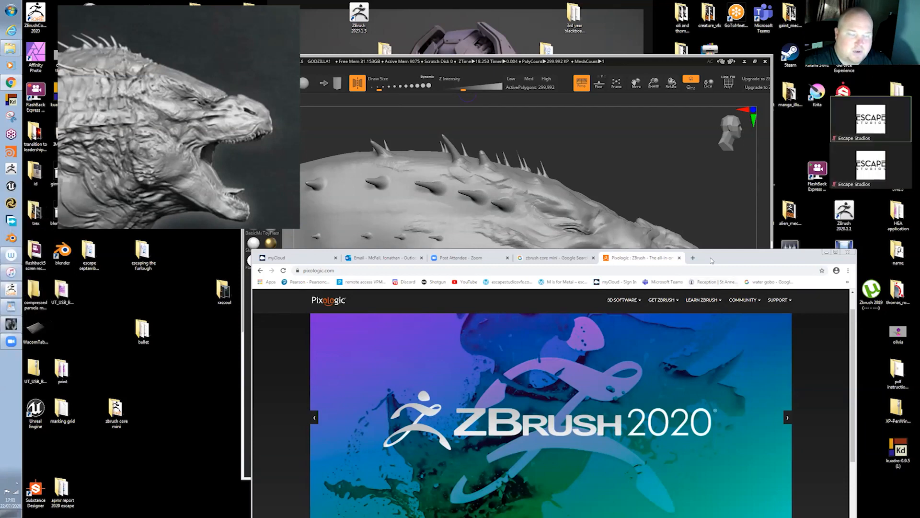
{"action": "left_click_drag", "start_coordinate": [714, 264], "coordinate": [717, 271]}
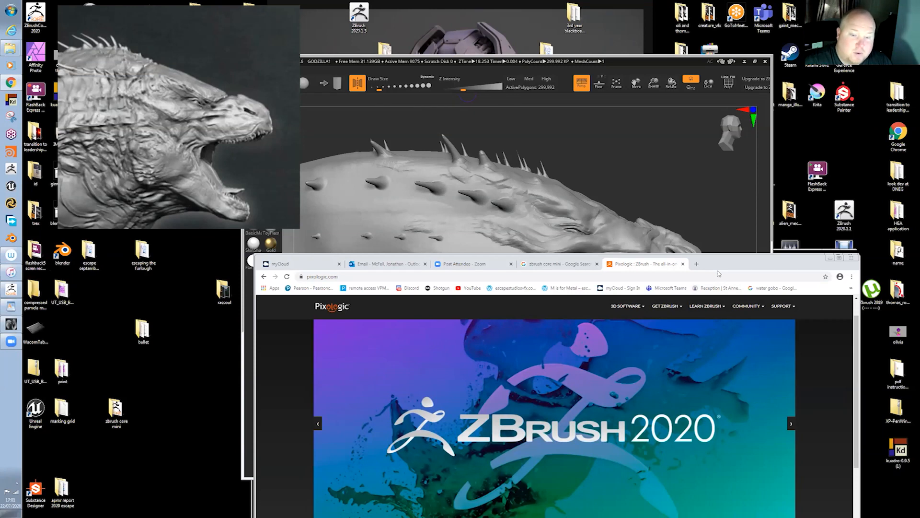
{"action": "left_click_drag", "start_coordinate": [719, 273], "coordinate": [713, 454]}
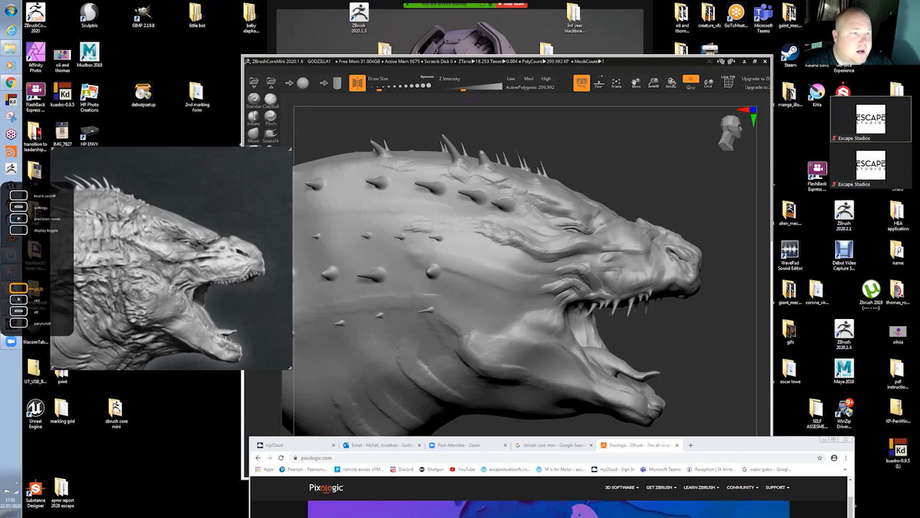
{"action": "mouse_move", "coordinate": [235, 179]}
{"action": "left_mouse_down"}
{"action": "mouse_move", "coordinate": [245, 166]}
{"action": "mouse_move", "coordinate": [234, 176]}
{"action": "mouse_move", "coordinate": [228, 220]}
{"action": "left_mouse_up"}
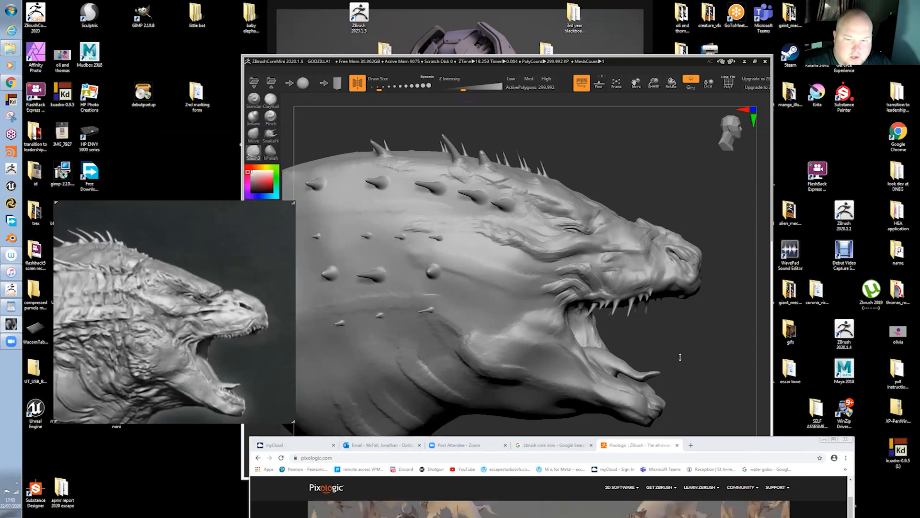
Search for "zbrush core mini" in a new browser tab and open the official ZBrushCoreMini page.
{"action": "left_click_drag", "start_coordinate": [726, 446], "coordinate": [737, 350]}
{"action": "left_click_drag", "start_coordinate": [718, 156], "coordinate": [695, 127]}
{"action": "left_click", "coordinate": [698, 125]}
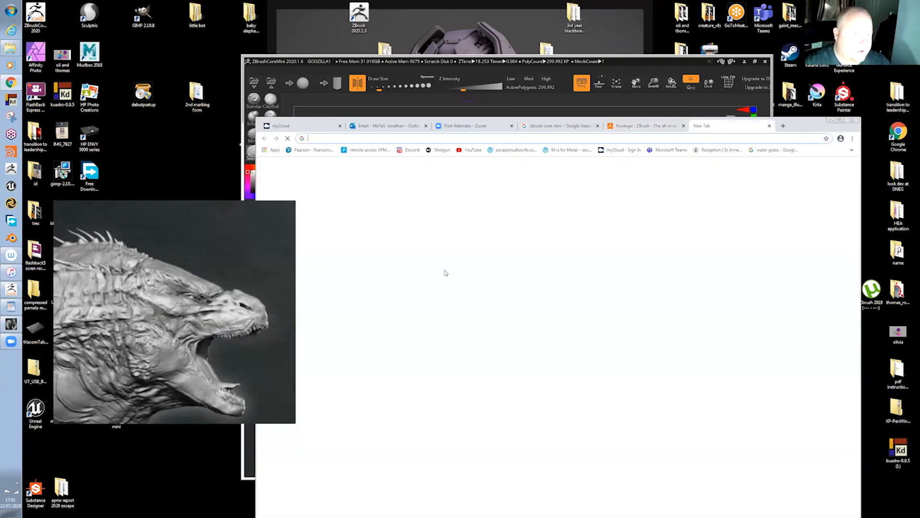
{"action": "type", "text": "zbru"}
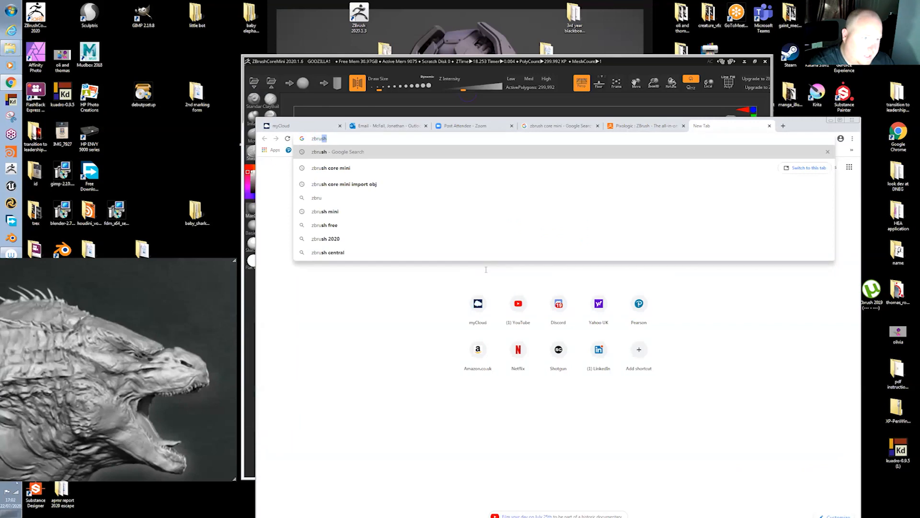
{"action": "key", "text": "Down"}
{"action": "key", "text": "Return"}
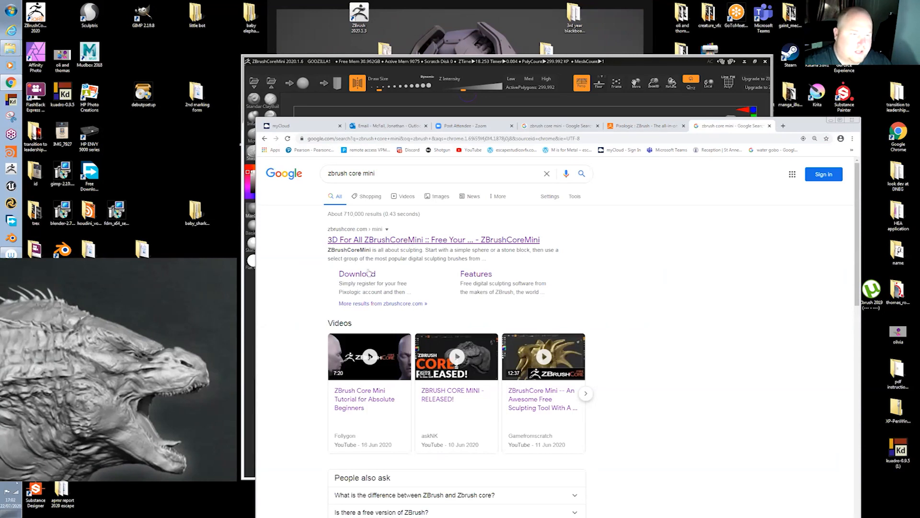
{"action": "left_click", "coordinate": [400, 242]}
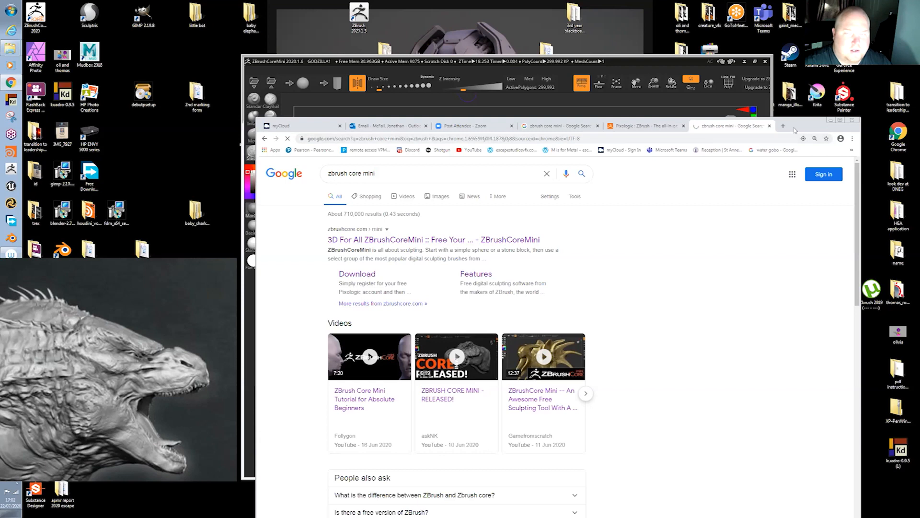
{"action": "left_click_drag", "start_coordinate": [794, 130], "coordinate": [786, 104]}
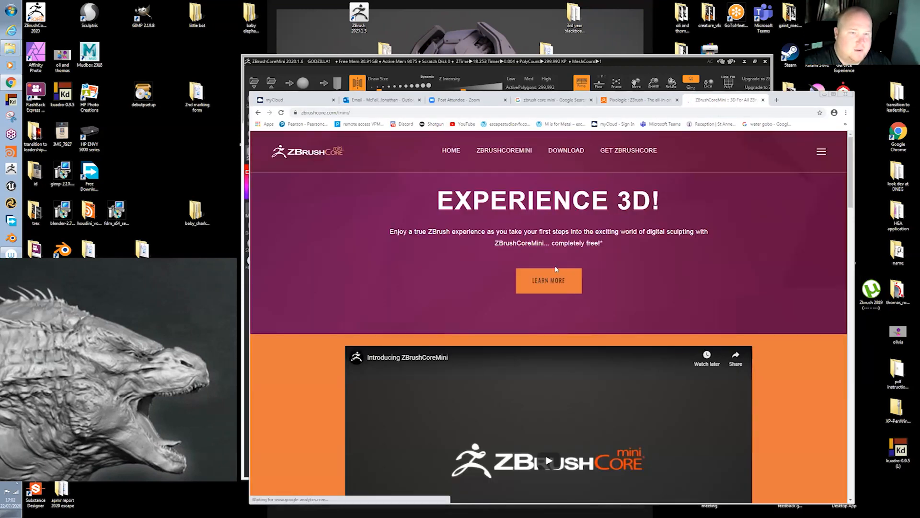
Open the ZBrushCoreMini vs. ZBrushCore comparison page and examine the base mesh generation and sculpting feature tables.
{"action": "mouse_move", "coordinate": [510, 152]}
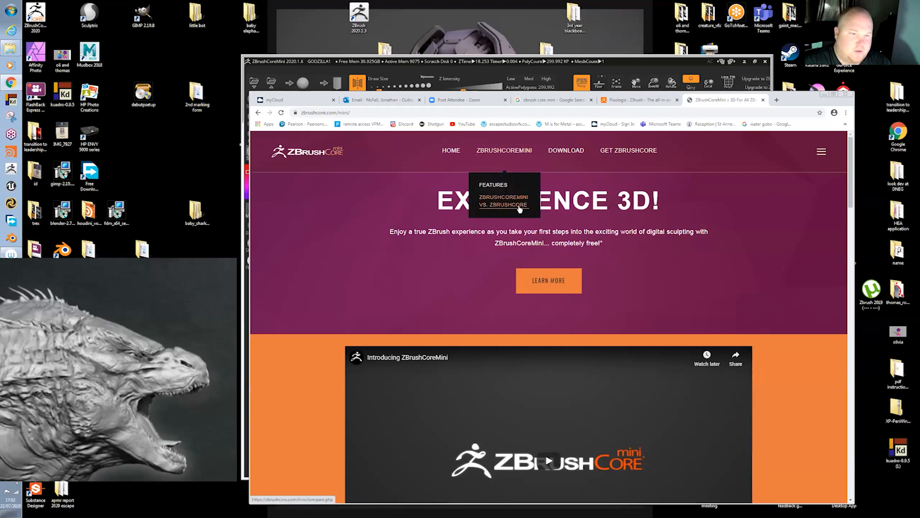
{"action": "left_click", "coordinate": [503, 201]}
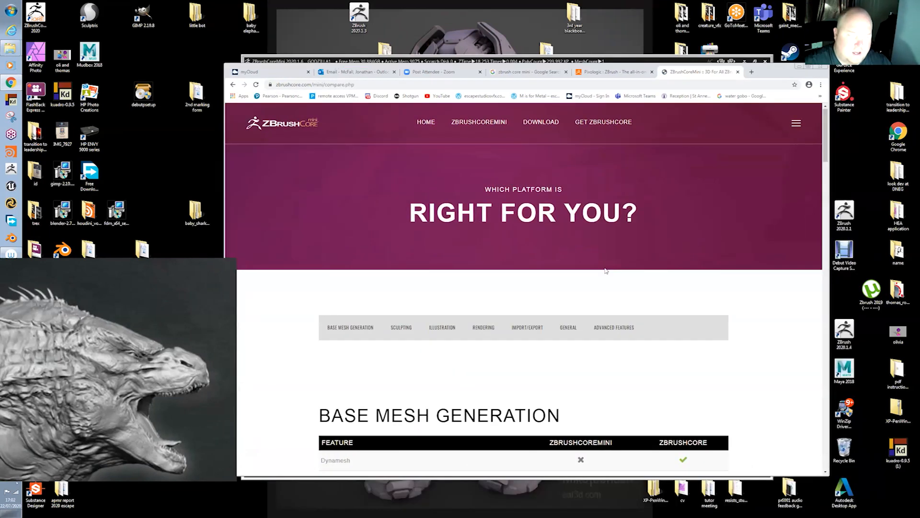
{"action": "scroll", "coordinate": [606, 271], "scroll_direction": "down", "scroll_amount": 2}
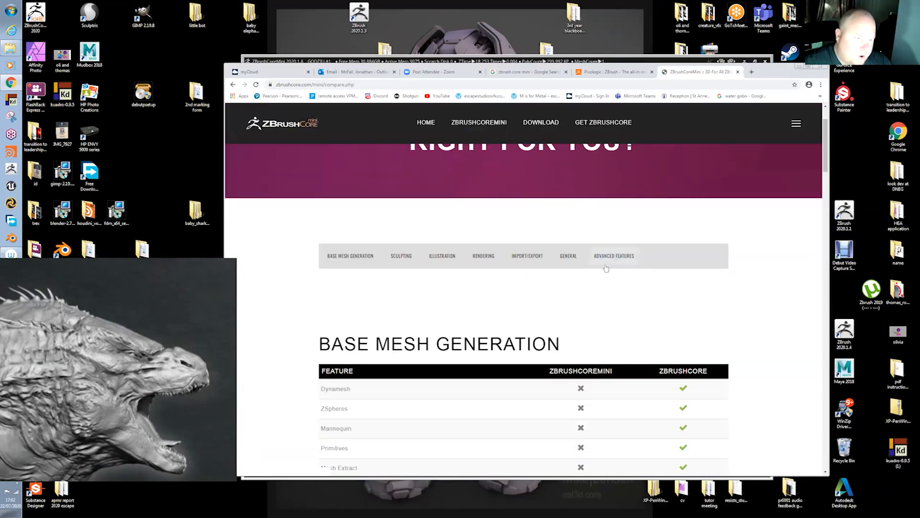
{"action": "scroll", "coordinate": [605, 259], "scroll_direction": "down", "scroll_amount": 2}
{"action": "scroll", "coordinate": [579, 271], "scroll_direction": "down", "scroll_amount": 2}
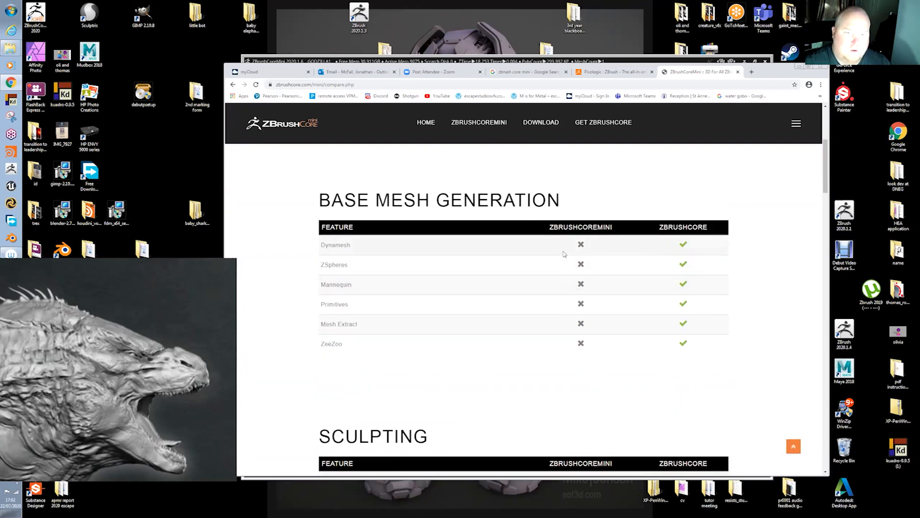
{"action": "scroll", "coordinate": [565, 251], "scroll_direction": "down", "scroll_amount": 4}
{"action": "scroll", "coordinate": [564, 247], "scroll_direction": "up", "scroll_amount": 3}
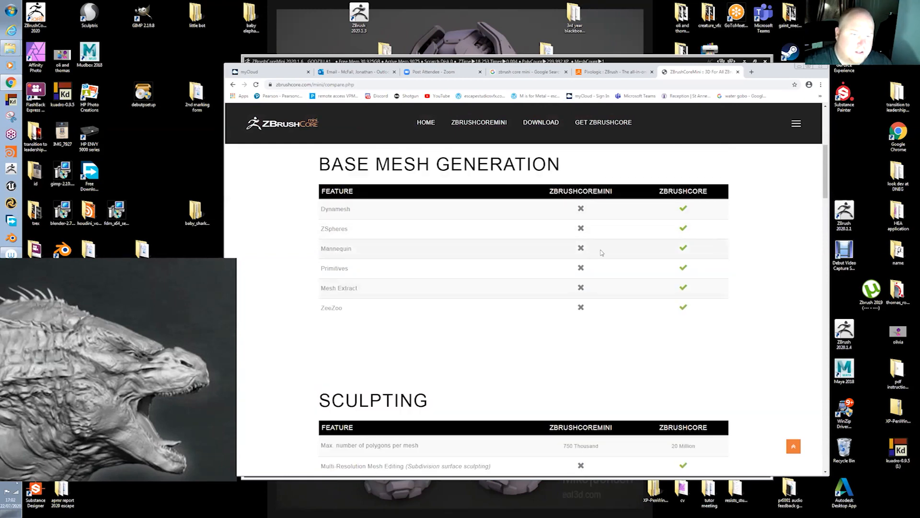
{"action": "scroll", "coordinate": [552, 322], "scroll_direction": "down", "scroll_amount": 3}
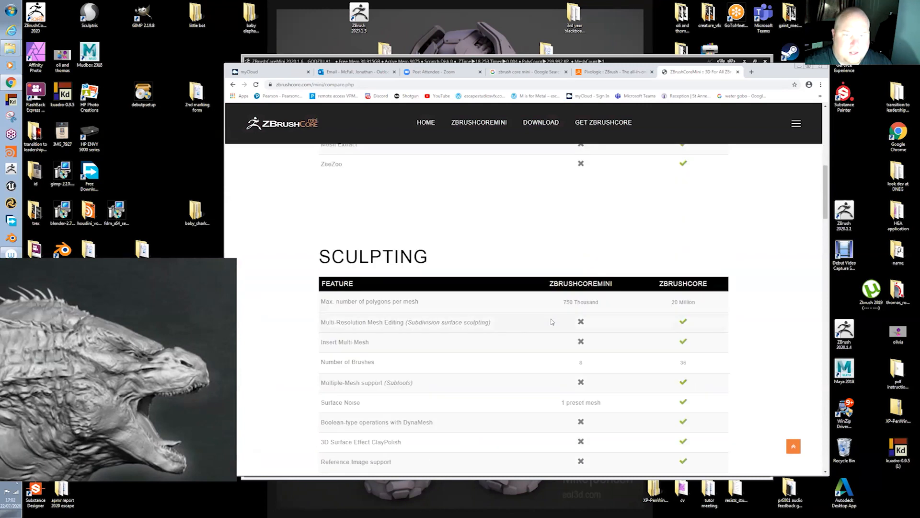
{"action": "scroll", "coordinate": [679, 287], "scroll_direction": "down", "scroll_amount": 5}
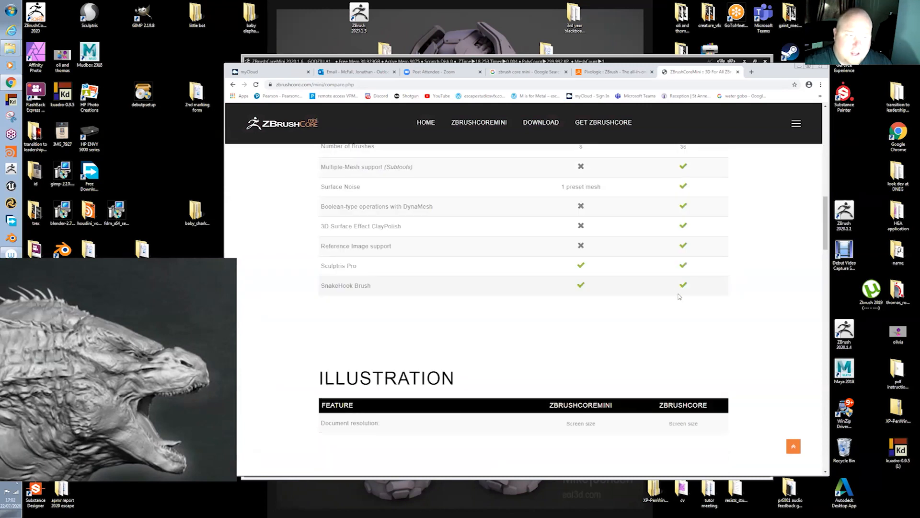
{"action": "scroll", "coordinate": [678, 297], "scroll_direction": "up", "scroll_amount": 13}
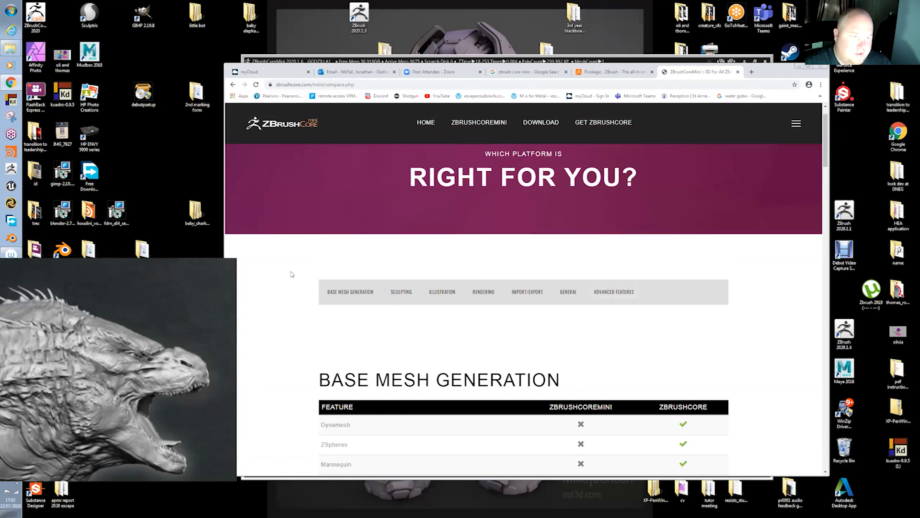
Rearrange the browser, reference image and ZBrushCoreMini windows so the creature sculpt and its reference sit side by side.
{"action": "left_click_drag", "start_coordinate": [186, 280], "coordinate": [212, 264]}
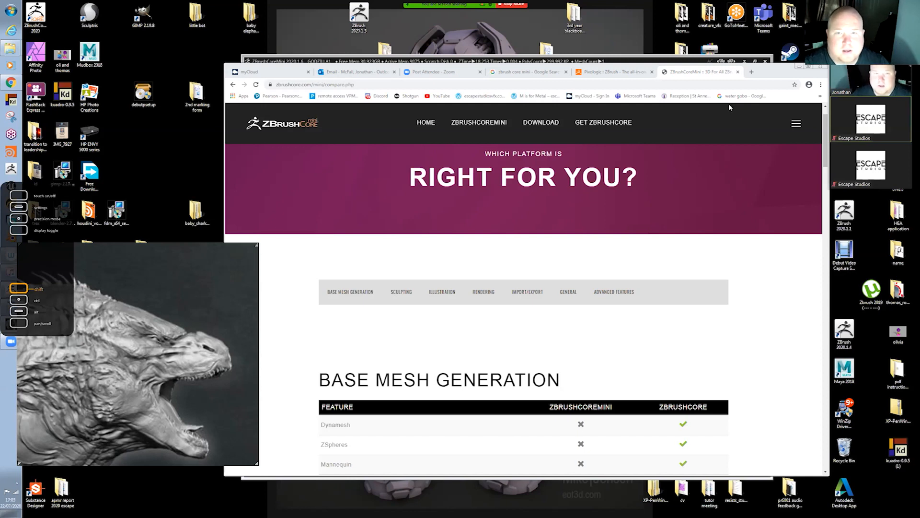
{"action": "left_click_drag", "start_coordinate": [772, 70], "coordinate": [771, 72]}
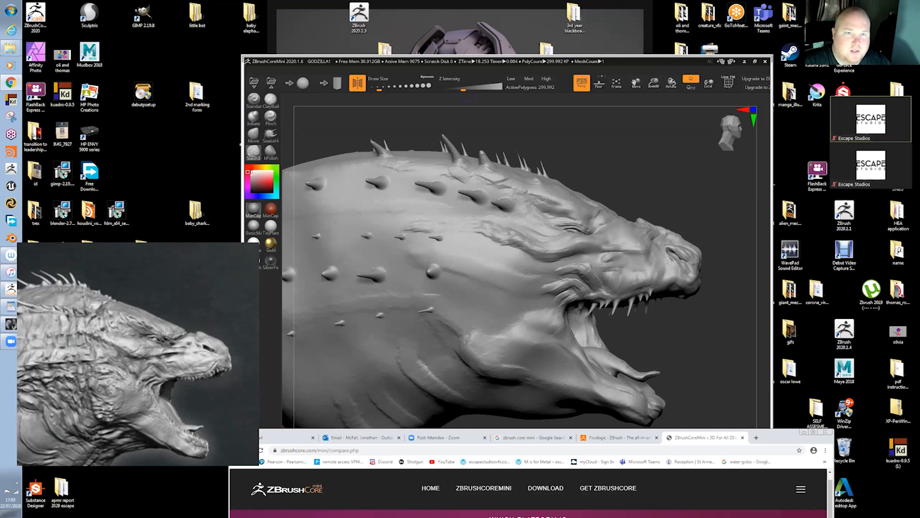
{"action": "left_click_drag", "start_coordinate": [770, 434], "coordinate": [748, 244]}
{"action": "left_click_drag", "start_coordinate": [174, 268], "coordinate": [222, 399]}
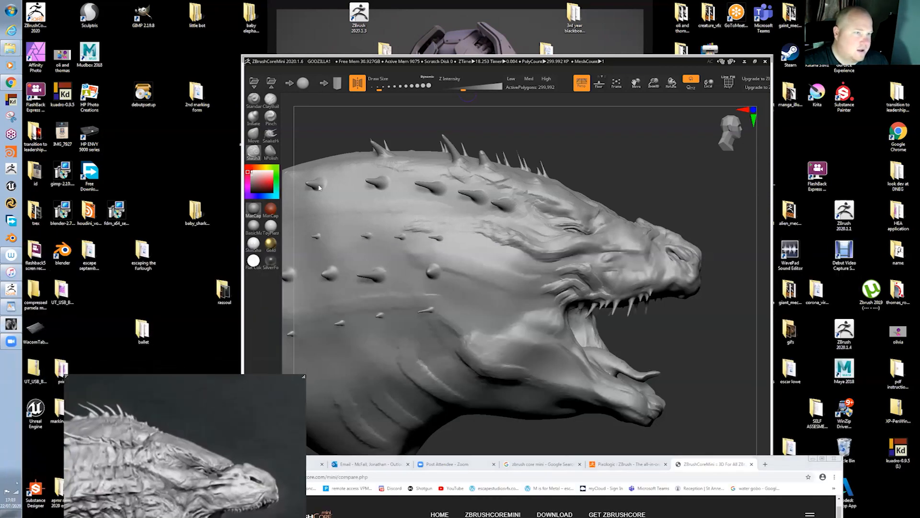
{"action": "left_click_drag", "start_coordinate": [631, 59], "coordinate": [588, 37]}
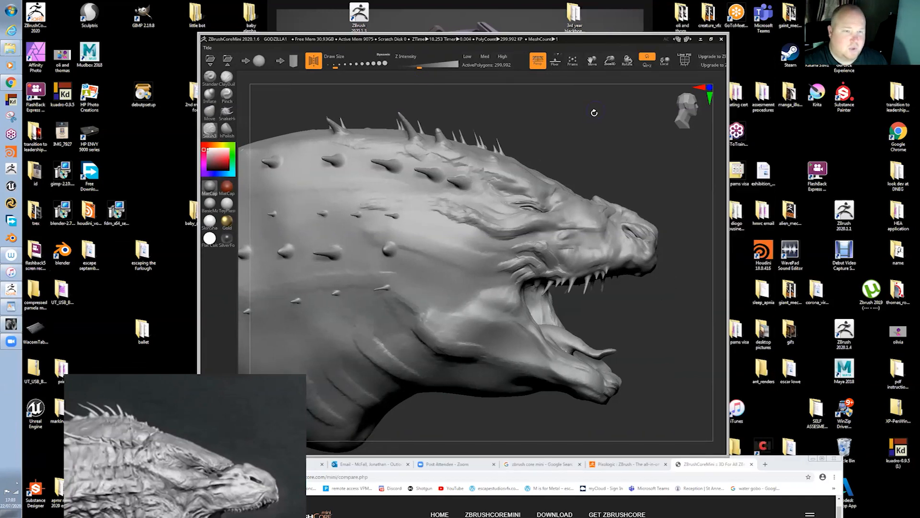
{"action": "left_click_drag", "start_coordinate": [577, 115], "coordinate": [611, 116]}
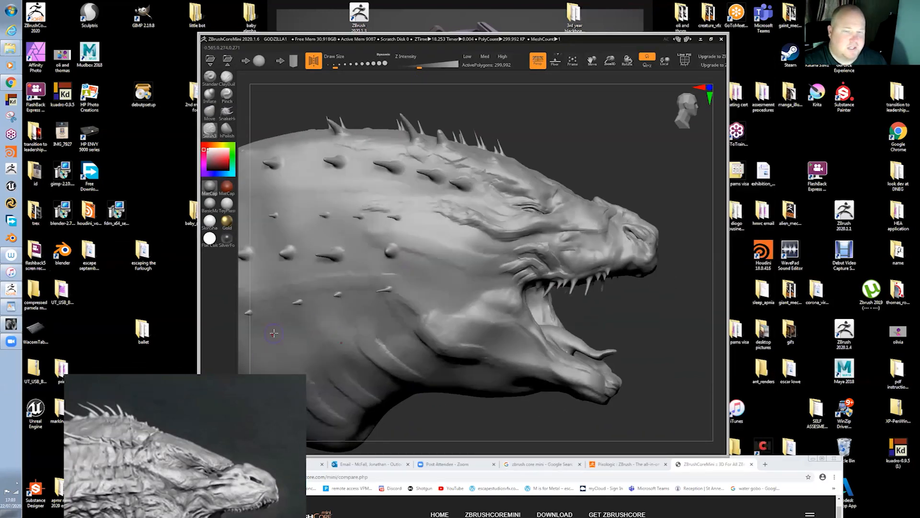
{"action": "left_click_drag", "start_coordinate": [236, 434], "coordinate": [213, 296]}
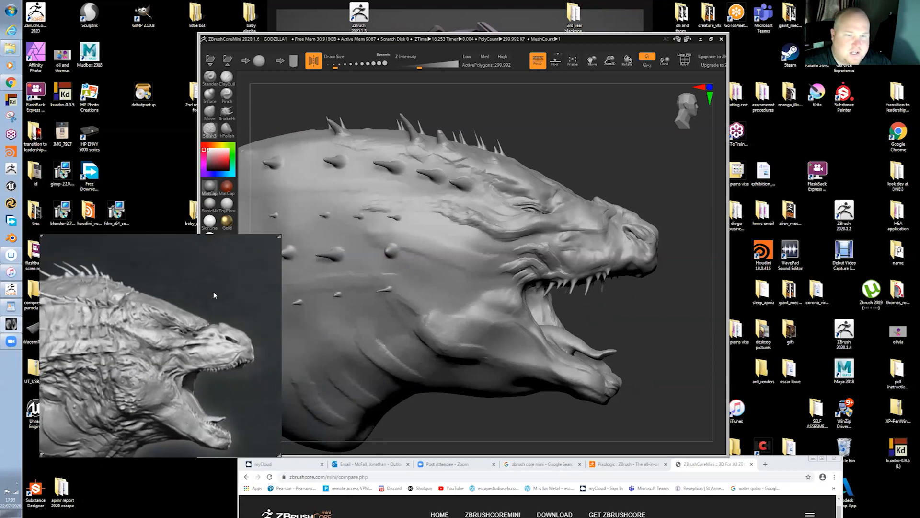
Examine the creature reference sheet and compare its side view with the sculpted head from slightly different angles.
{"action": "scroll", "coordinate": [185, 313], "scroll_direction": "down", "scroll_amount": 1}
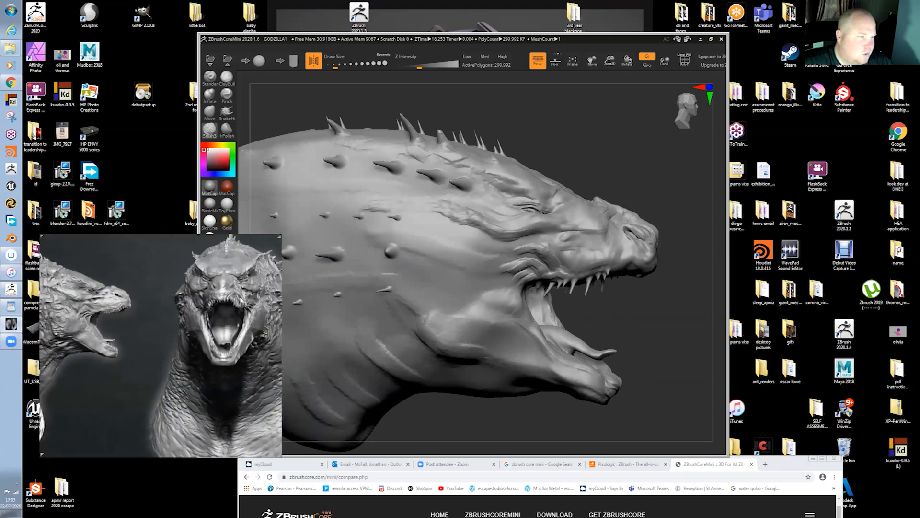
{"action": "scroll", "coordinate": [221, 304], "scroll_direction": "up", "scroll_amount": 1}
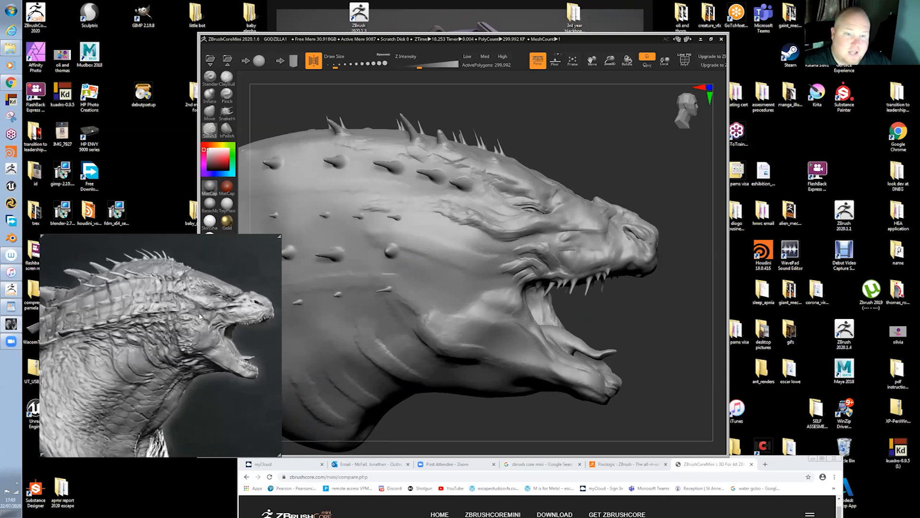
{"action": "left_click_drag", "start_coordinate": [613, 165], "coordinate": [614, 165]}
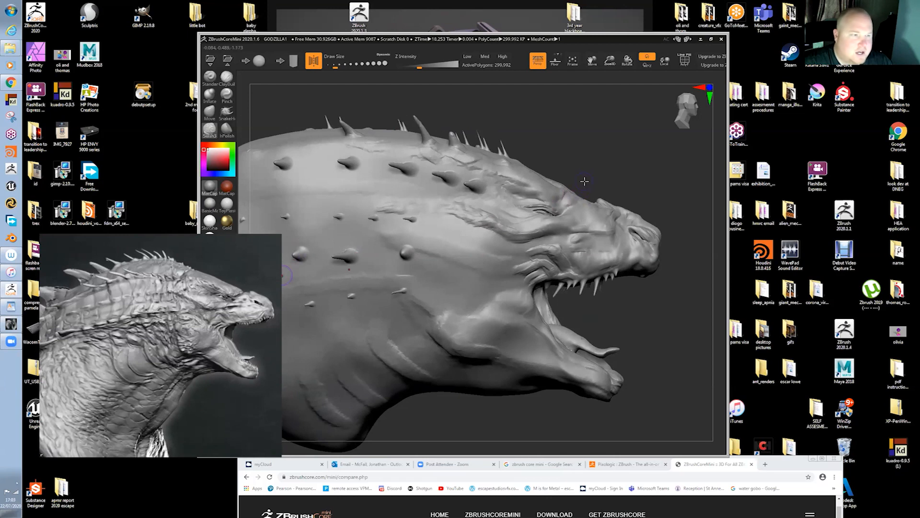
{"action": "left_click_drag", "start_coordinate": [585, 181], "coordinate": [583, 183]}
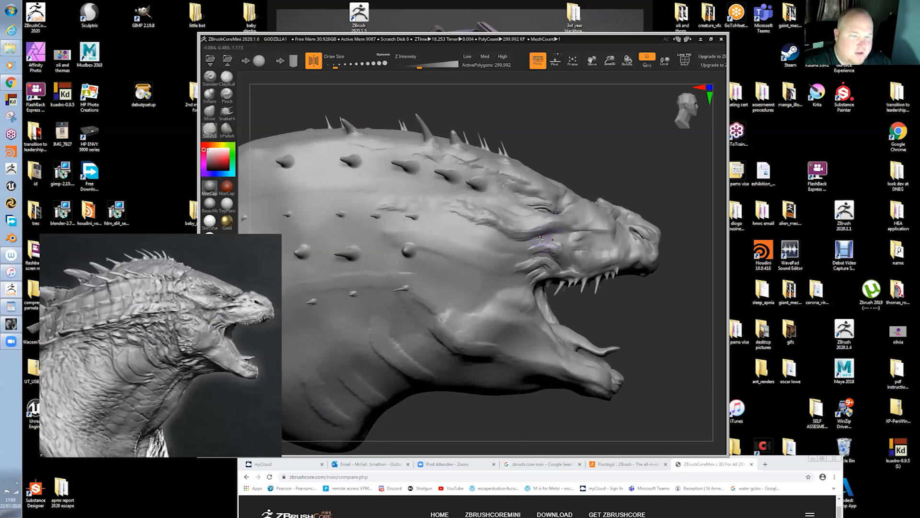
{"action": "left_click_drag", "start_coordinate": [600, 173], "coordinate": [603, 156]}
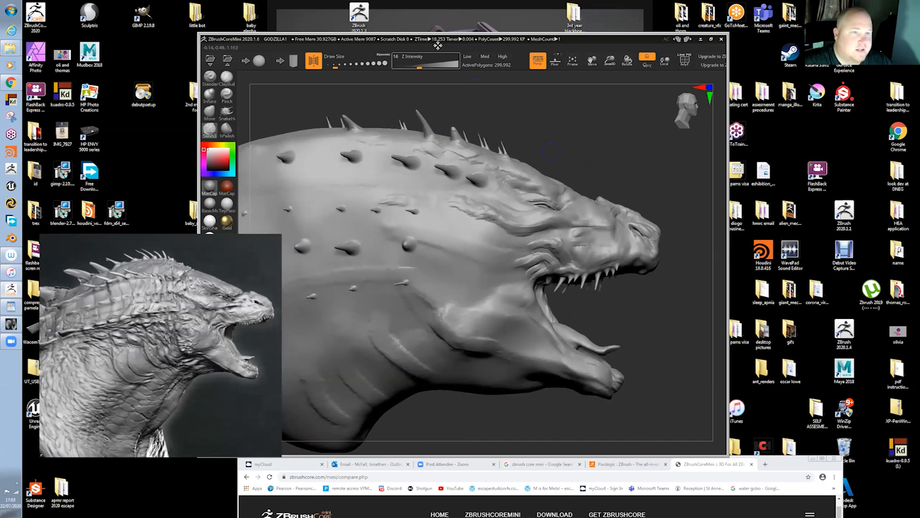
Close ZBrushCoreMini and save the Godzilla head project as GODZILLA2.
{"action": "left_click_drag", "start_coordinate": [254, 256], "coordinate": [228, 325]}
{"action": "left_click_drag", "start_coordinate": [663, 43], "coordinate": [651, 46]}
{"action": "left_click", "coordinate": [708, 43]}
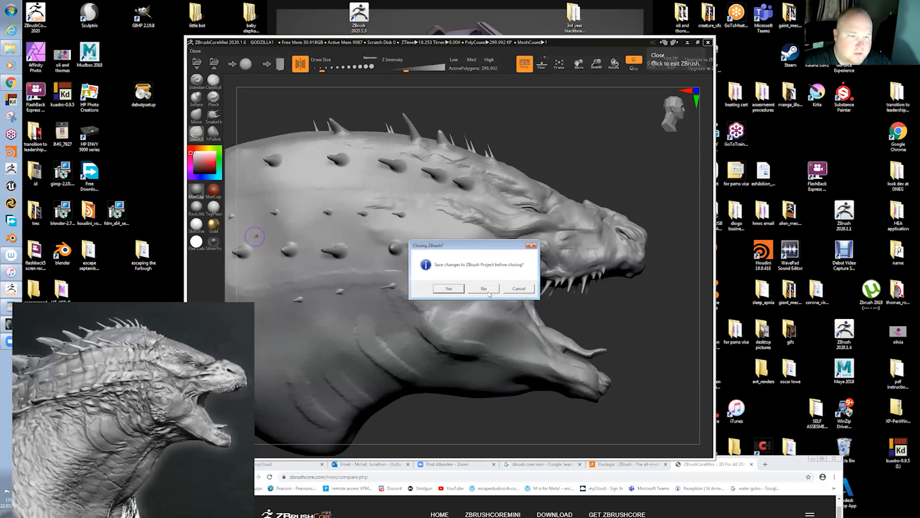
{"action": "left_click", "coordinate": [457, 290]}
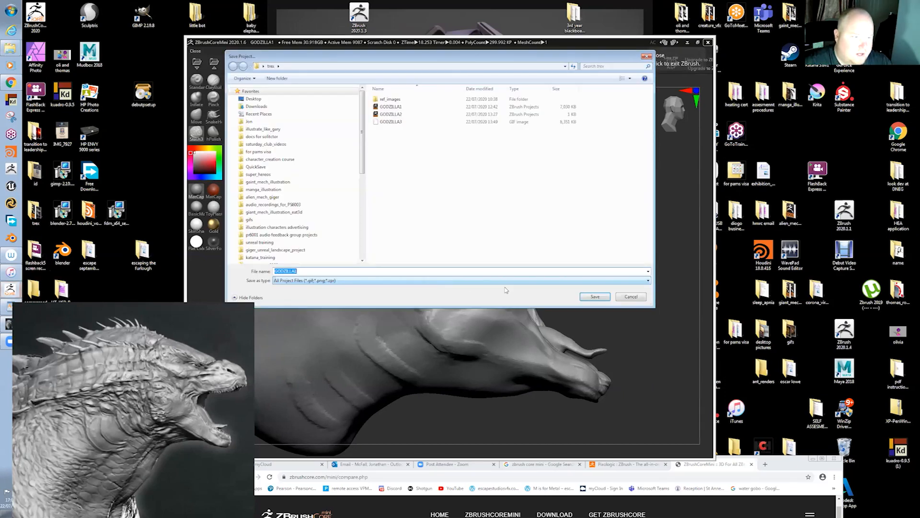
{"action": "left_click", "coordinate": [334, 273]}
{"action": "key", "text": "BackSpace"}
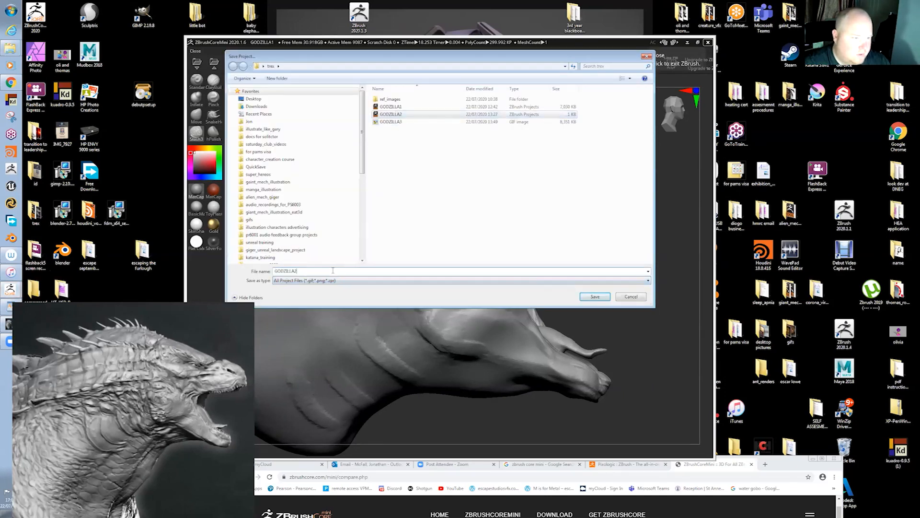
{"action": "left_click", "coordinate": [595, 300]}
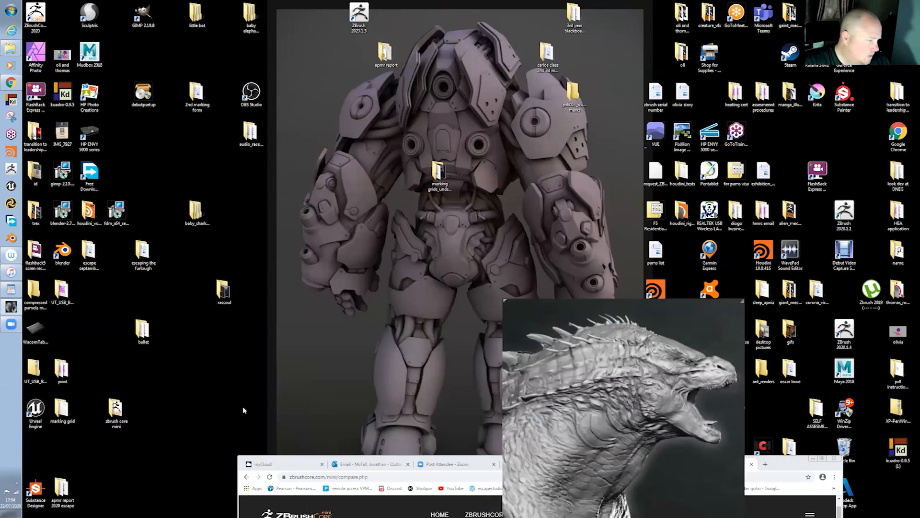
Move the ZBrushCoreMini 2020 desktop shortcut to a free spot, relaunch the program from it and dismiss its home page.
{"action": "left_click", "coordinate": [11, 11]}
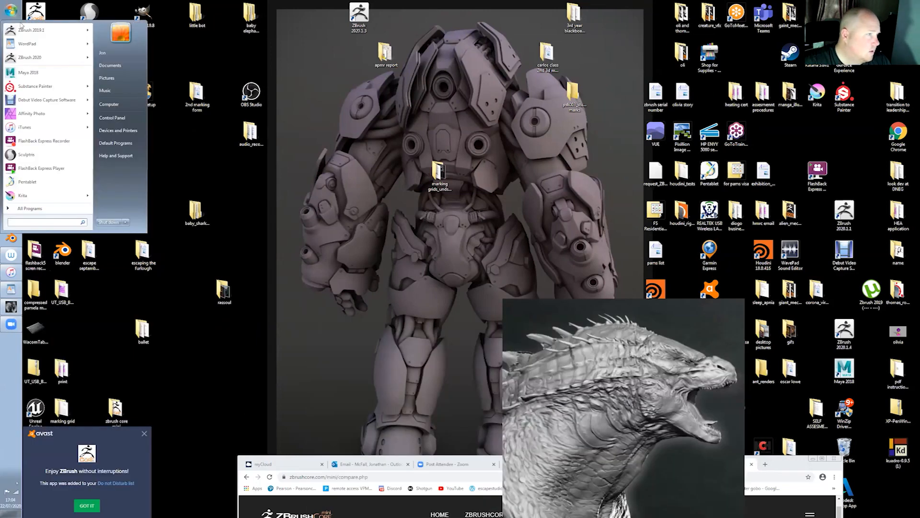
{"action": "left_click", "coordinate": [215, 61]}
{"action": "left_click_drag", "start_coordinate": [36, 14], "coordinate": [126, 190]}
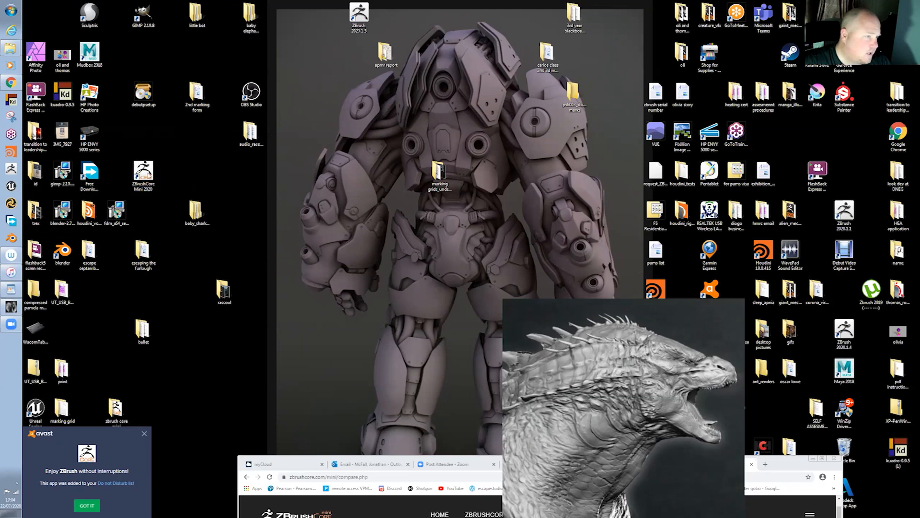
{"action": "key", "text": "Return"}
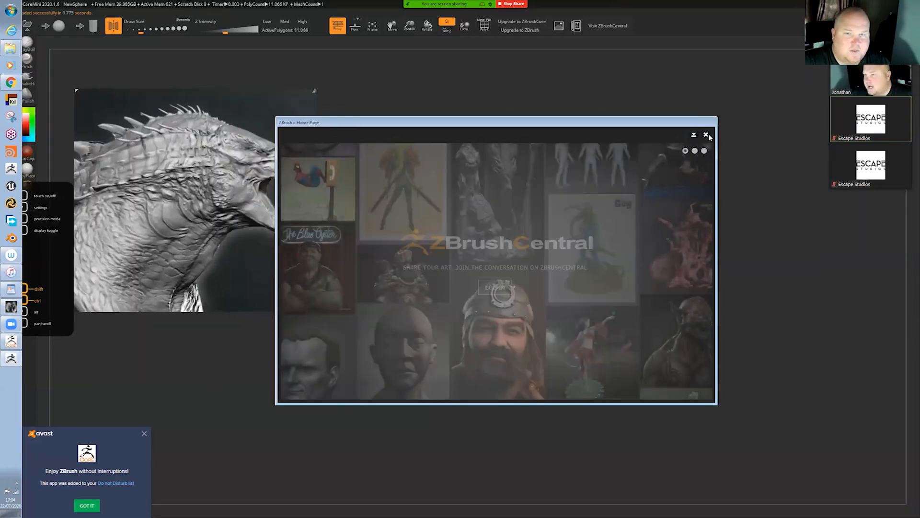
{"action": "left_click", "coordinate": [706, 136]}
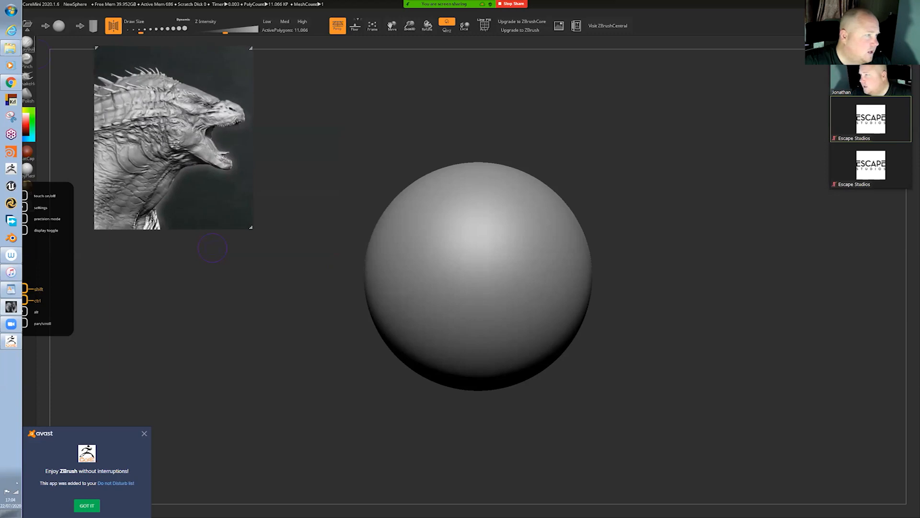
Add the last image in the ref_images folder through Kuadro, then enlarge it to show the front view beneath the side-view reference.
{"action": "left_click", "coordinate": [18, 483]}
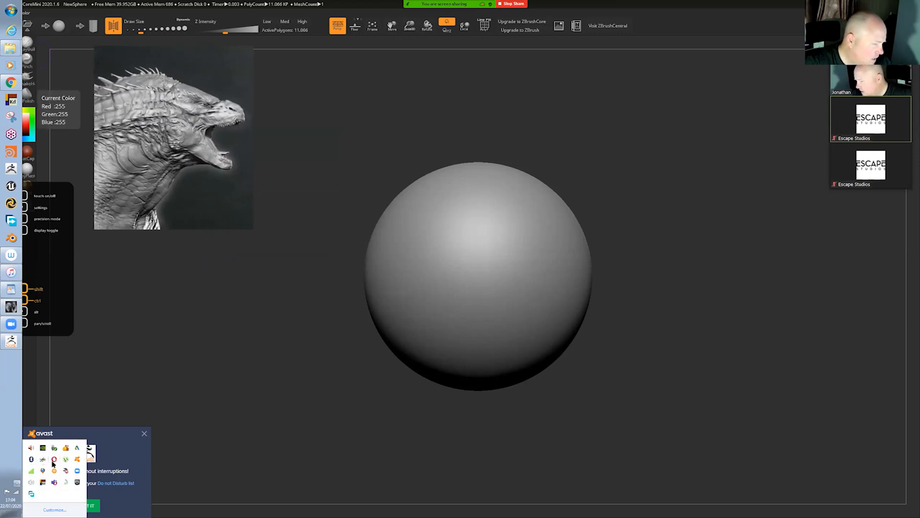
{"action": "right_click", "coordinate": [42, 484]}
{"action": "left_click", "coordinate": [62, 383]}
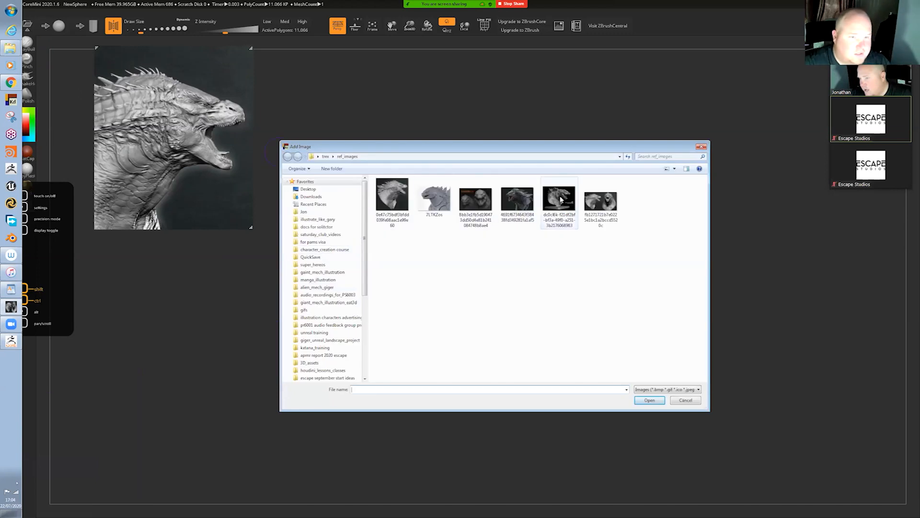
{"action": "left_click", "coordinate": [601, 202]}
{"action": "left_click", "coordinate": [647, 400]}
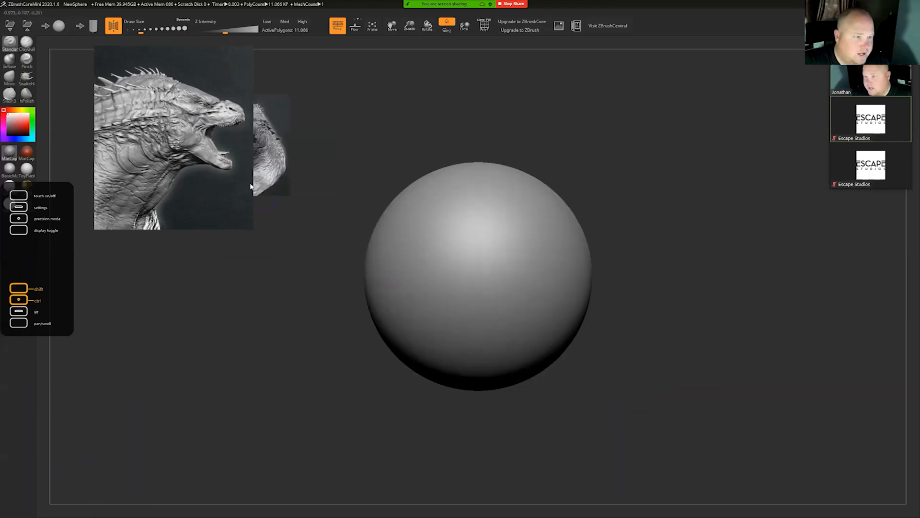
{"action": "left_click_drag", "start_coordinate": [276, 140], "coordinate": [260, 291]}
{"action": "scroll", "coordinate": [260, 292], "scroll_direction": "up", "scroll_amount": 3}
{"action": "middle_click_drag", "start_coordinate": [260, 293], "coordinate": [214, 294]}
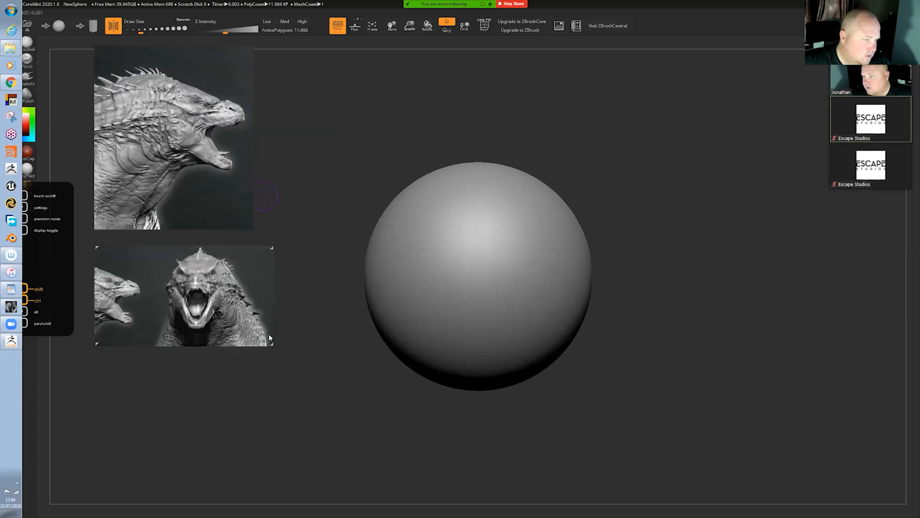
{"action": "left_click", "coordinate": [271, 345]}
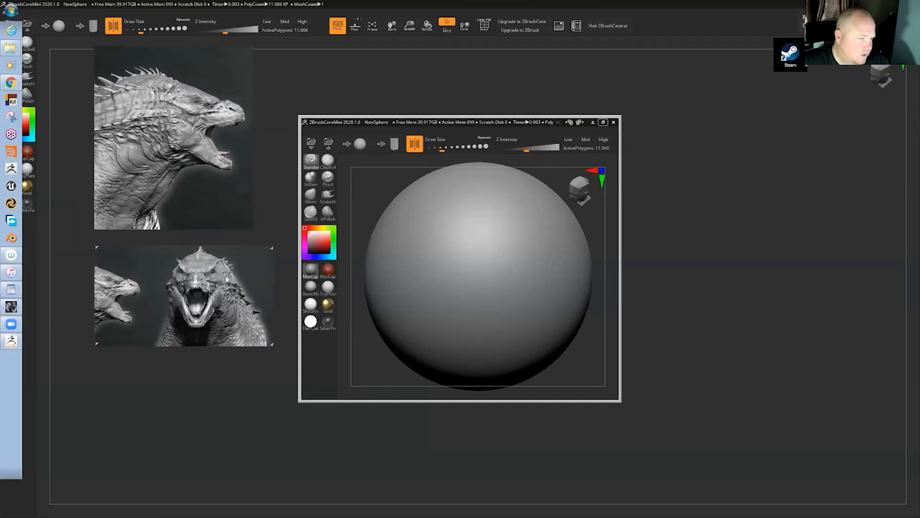
Try switching the Always On Top setting of both reference images and maximizing the ZBrushCoreMini window behind them.
{"action": "right_click", "coordinate": [227, 276]}
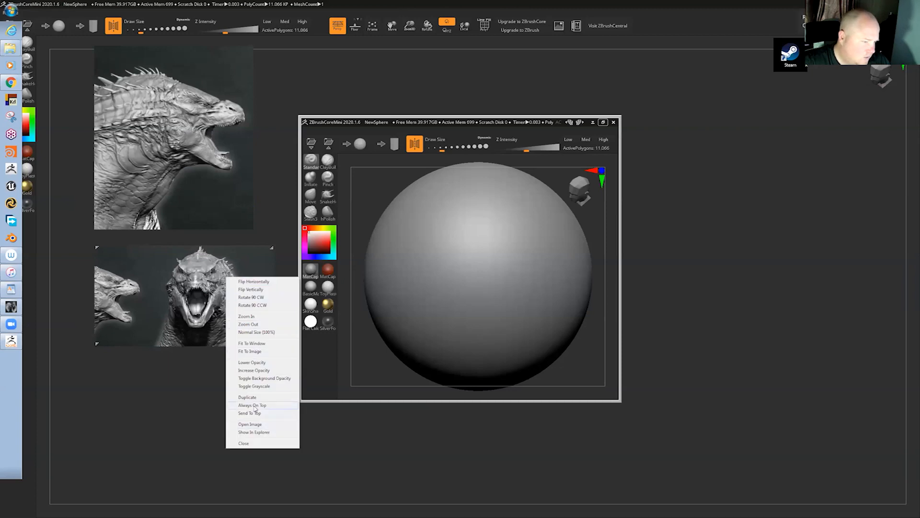
{"action": "left_click", "coordinate": [255, 405]}
{"action": "right_click", "coordinate": [211, 180]}
{"action": "left_click", "coordinate": [240, 309]}
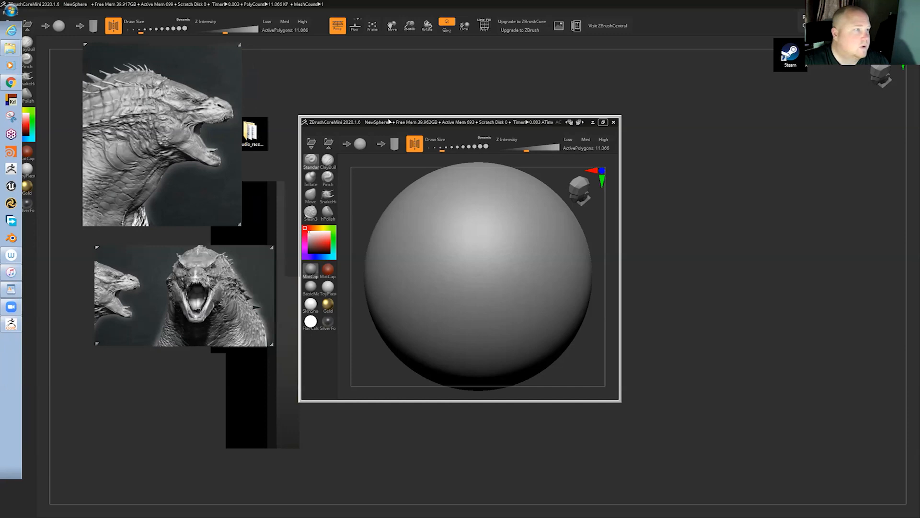
{"action": "left_click_drag", "start_coordinate": [390, 122], "coordinate": [356, 116]}
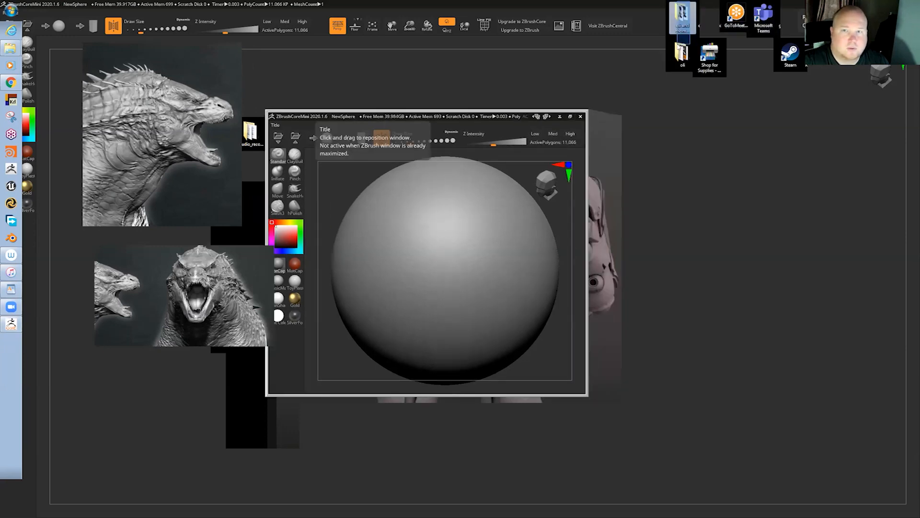
{"action": "left_click", "coordinate": [570, 116]}
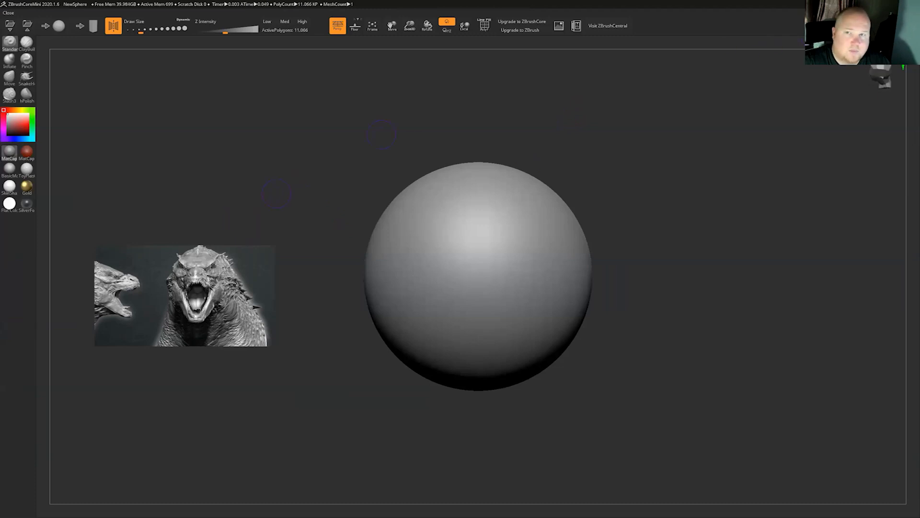
Keep the side-view reference image always on top and turn Always On Top off for the front-view image.
{"action": "left_click", "coordinate": [905, 4]}
{"action": "left_click_drag", "start_coordinate": [174, 109], "coordinate": [202, 116]}
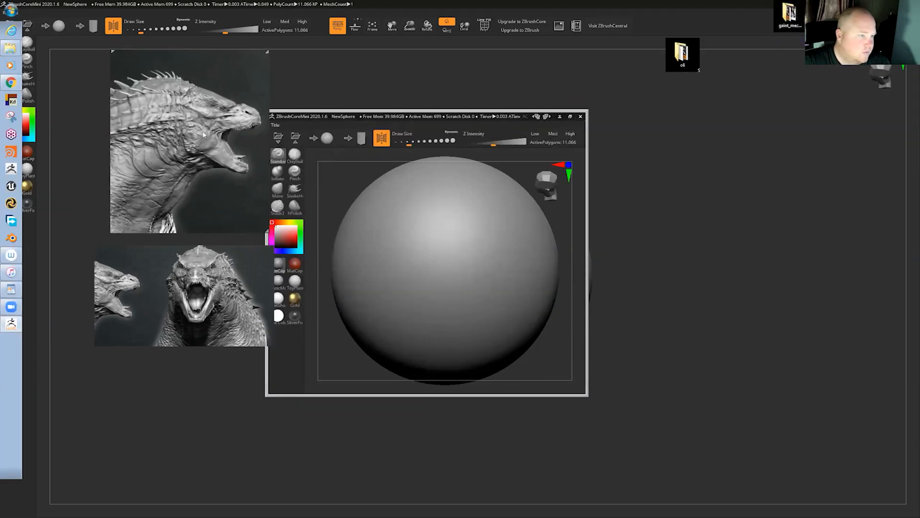
{"action": "right_click", "coordinate": [204, 135]}
{"action": "left_click", "coordinate": [240, 261]}
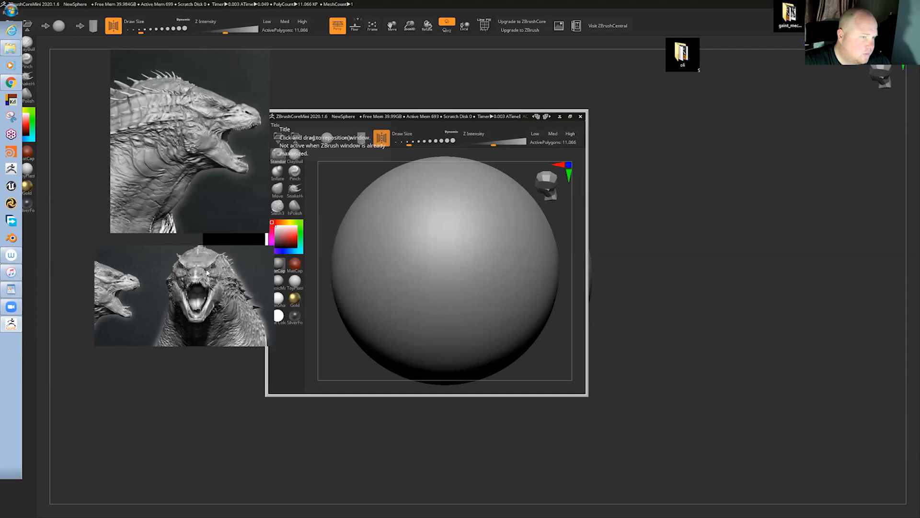
{"action": "left_click_drag", "start_coordinate": [207, 272], "coordinate": [216, 271]}
{"action": "right_click", "coordinate": [218, 271]}
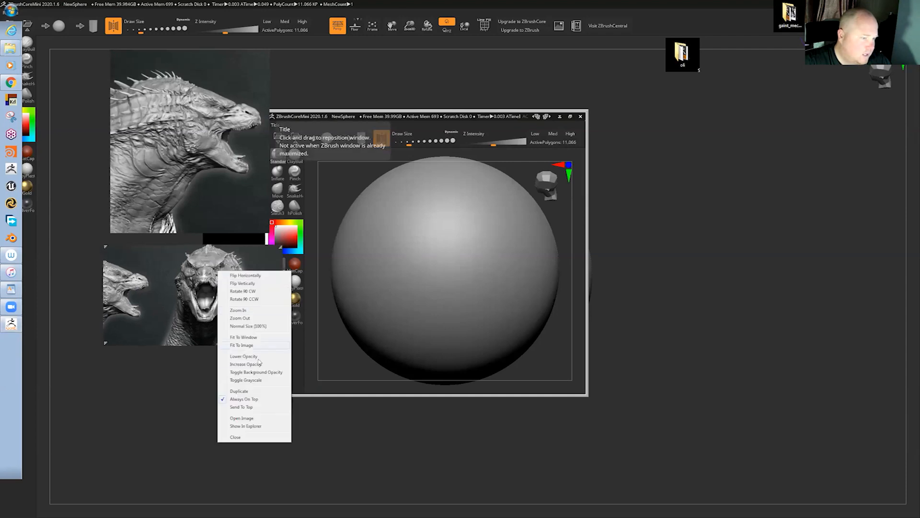
{"action": "left_click", "coordinate": [259, 399]}
Reposition and maximize the ZBrushCoreMini window, placing the side-view reference in the empty canvas area beside the sphere.
{"action": "left_click_drag", "start_coordinate": [337, 116], "coordinate": [100, 24]}
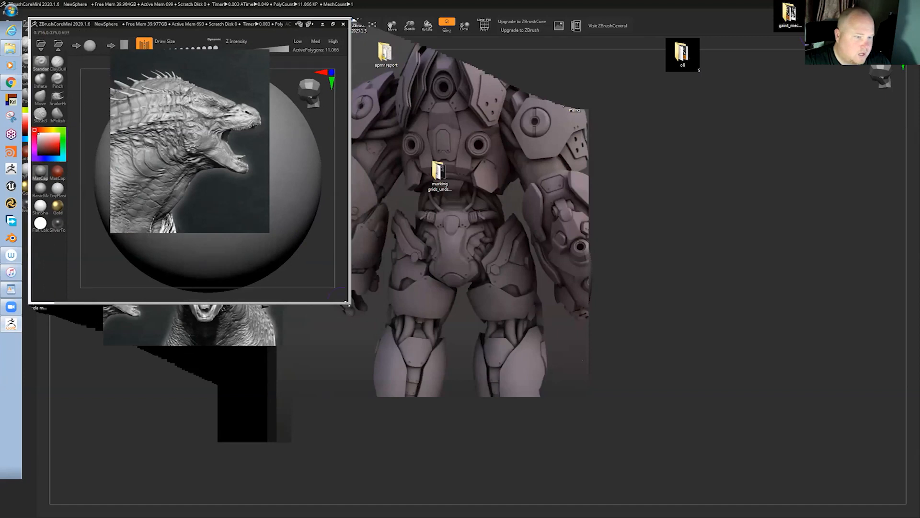
{"action": "key", "text": "super+Up"}
{"action": "left_click_drag", "start_coordinate": [209, 166], "coordinate": [219, 216]}
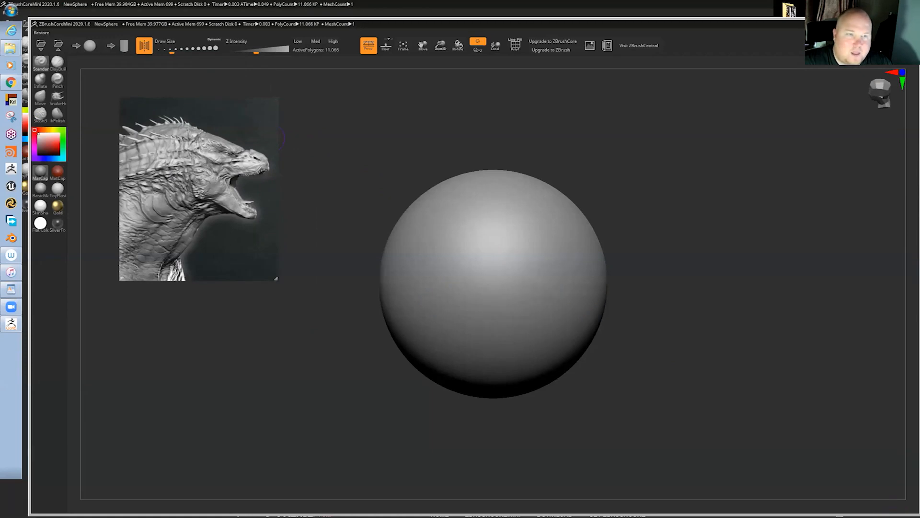
{"action": "left_click_drag", "start_coordinate": [233, 126], "coordinate": [223, 105]}
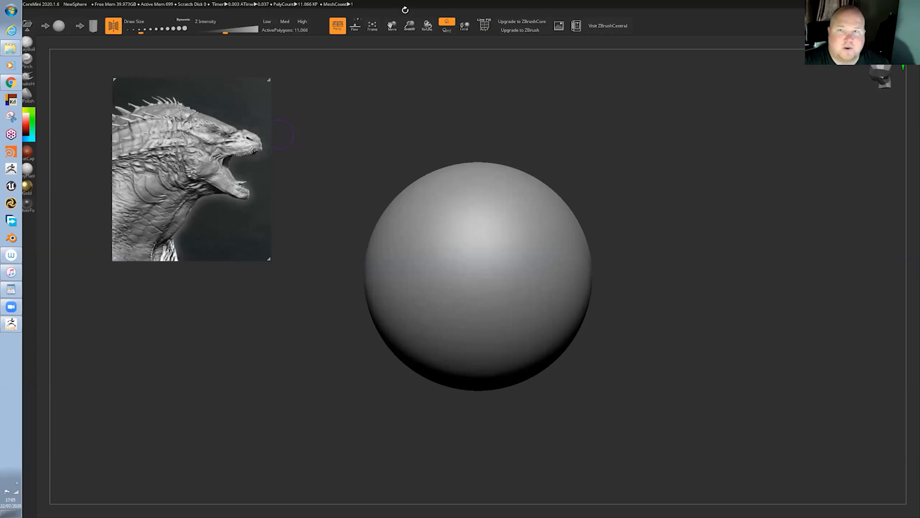
{"action": "left_click_drag", "start_coordinate": [730, 26], "coordinate": [711, 12]}
{"action": "mouse_move", "coordinate": [226, 144]}
{"action": "left_mouse_down"}
{"action": "mouse_move", "coordinate": [214, 165]}
{"action": "mouse_move", "coordinate": [218, 153]}
{"action": "left_mouse_up"}
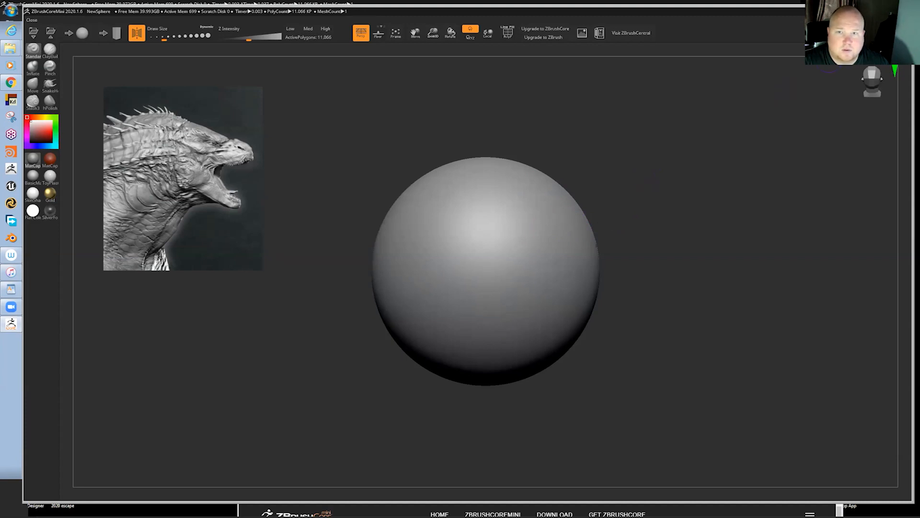
{"action": "left_click_drag", "start_coordinate": [914, 6], "coordinate": [849, 9]}
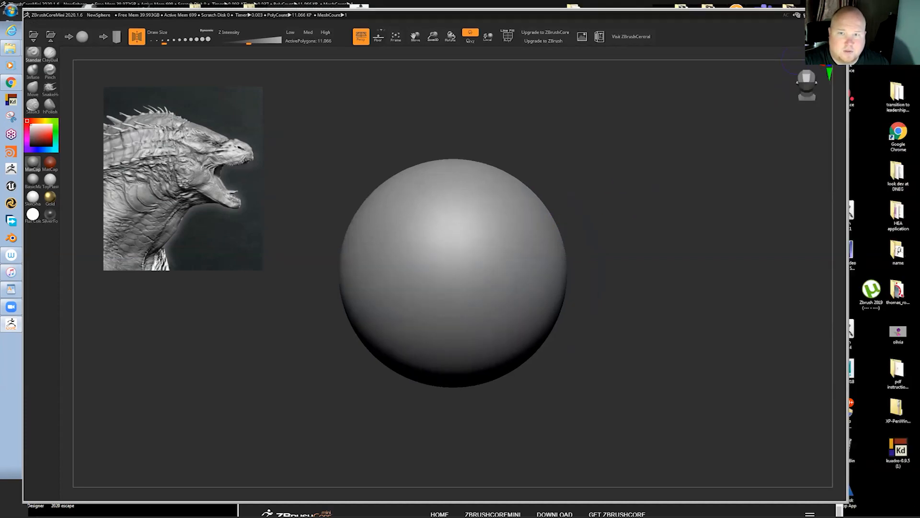
{"action": "left_click", "coordinate": [833, 15]}
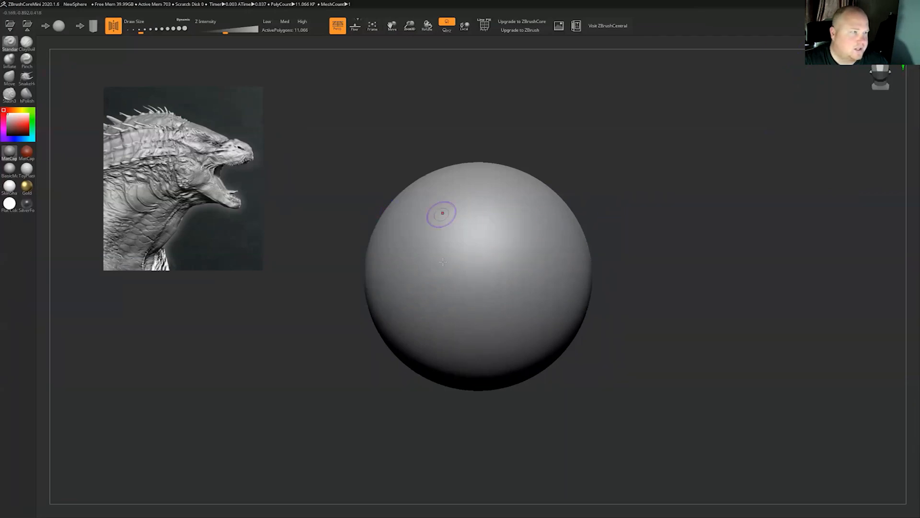
Sculpt mirrored curved ridges down the front of the sphere with the Standard brush.
{"action": "left_click_drag", "start_coordinate": [518, 229], "coordinate": [515, 300]}
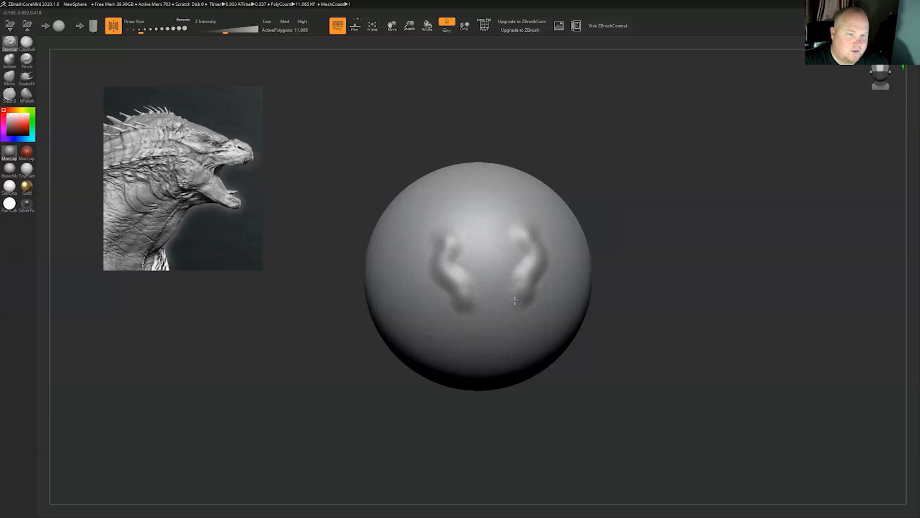
{"action": "mouse_move", "coordinate": [647, 292]}
{"action": "left_mouse_down"}
{"action": "mouse_move", "coordinate": [647, 272]}
{"action": "mouse_move", "coordinate": [637, 285]}
{"action": "mouse_move", "coordinate": [592, 279]}
{"action": "mouse_move", "coordinate": [616, 263]}
{"action": "mouse_move", "coordinate": [645, 263]}
{"action": "mouse_move", "coordinate": [629, 252]}
{"action": "left_mouse_up"}
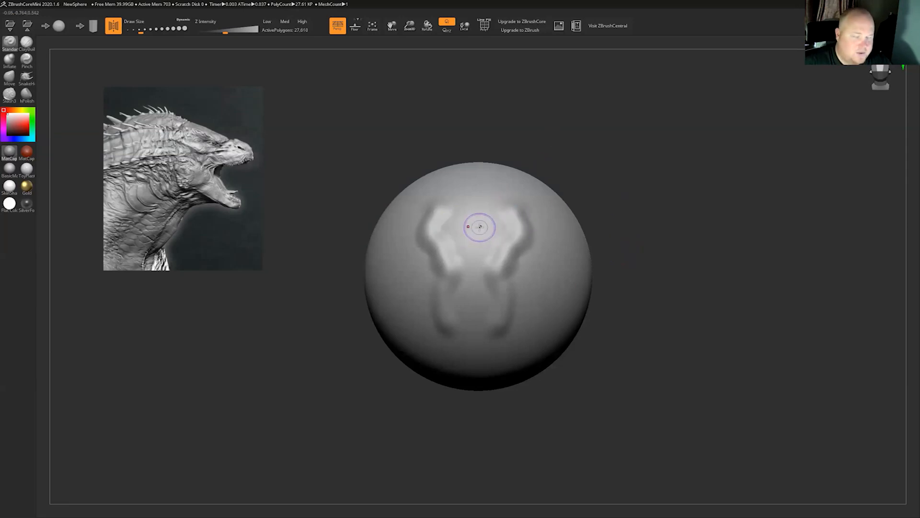
{"action": "mouse_move", "coordinate": [613, 144]}
{"action": "left_mouse_down"}
{"action": "mouse_move", "coordinate": [559, 140]}
{"action": "mouse_move", "coordinate": [566, 165]}
{"action": "mouse_move", "coordinate": [577, 127]}
{"action": "mouse_move", "coordinate": [566, 136]}
{"action": "left_mouse_up"}
{"action": "left_click_drag", "start_coordinate": [460, 120], "coordinate": [389, 124]}
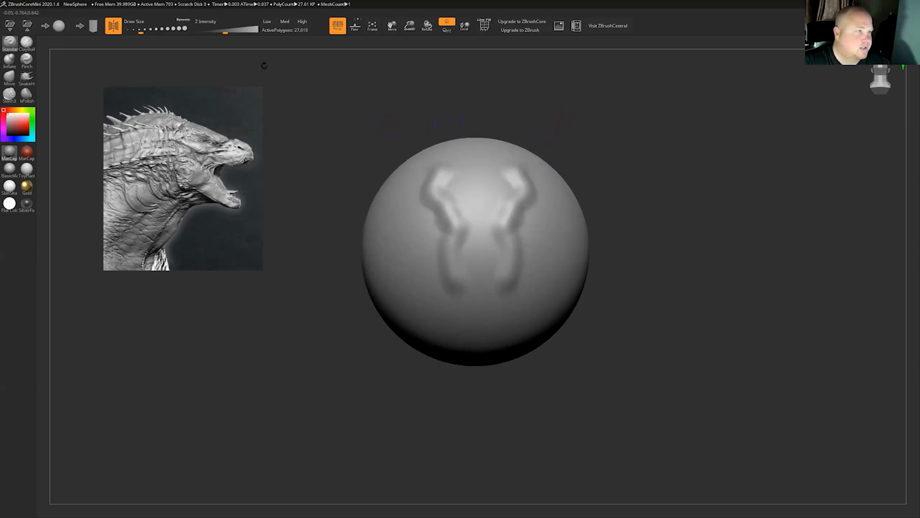
{"action": "left_click_drag", "start_coordinate": [673, 134], "coordinate": [671, 136]}
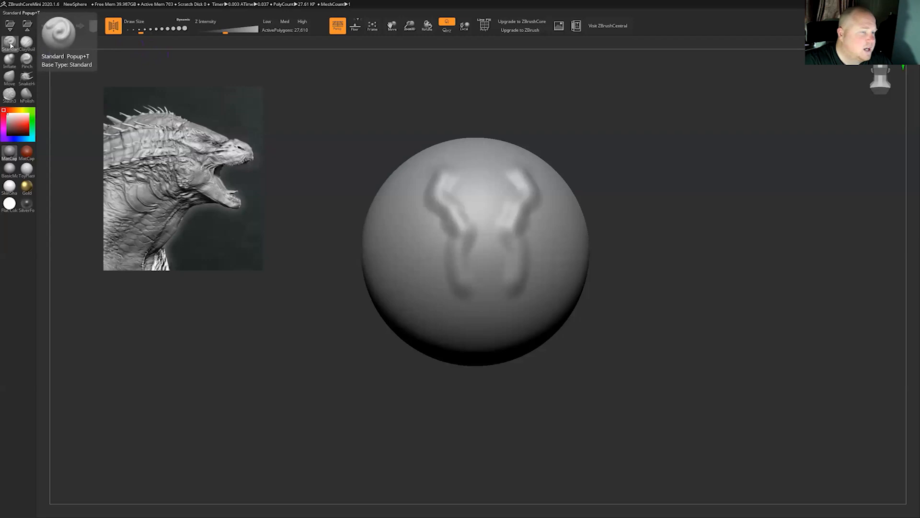
Add mirrored ClayBuildup test strokes across the forehead, around the eye areas and down the middle of the sphere.
{"action": "left_click", "coordinate": [27, 42]}
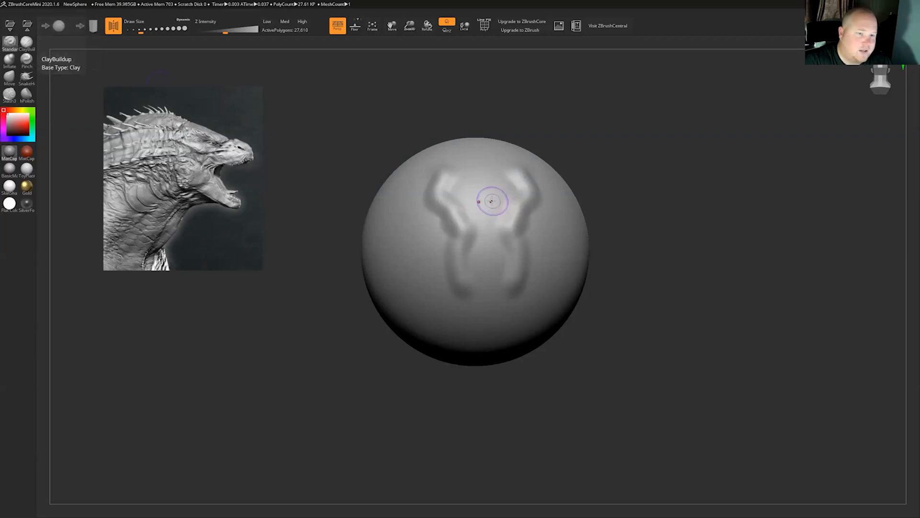
{"action": "mouse_move", "coordinate": [468, 177]}
{"action": "left_mouse_down"}
{"action": "mouse_move", "coordinate": [459, 254]}
{"action": "mouse_move", "coordinate": [465, 226]}
{"action": "mouse_move", "coordinate": [434, 207]}
{"action": "mouse_move", "coordinate": [421, 215]}
{"action": "mouse_move", "coordinate": [389, 207]}
{"action": "left_mouse_up"}
{"action": "mouse_move", "coordinate": [376, 238]}
{"action": "left_mouse_down"}
{"action": "mouse_move", "coordinate": [399, 275]}
{"action": "mouse_move", "coordinate": [438, 291]}
{"action": "mouse_move", "coordinate": [386, 284]}
{"action": "mouse_move", "coordinate": [416, 303]}
{"action": "left_mouse_up"}
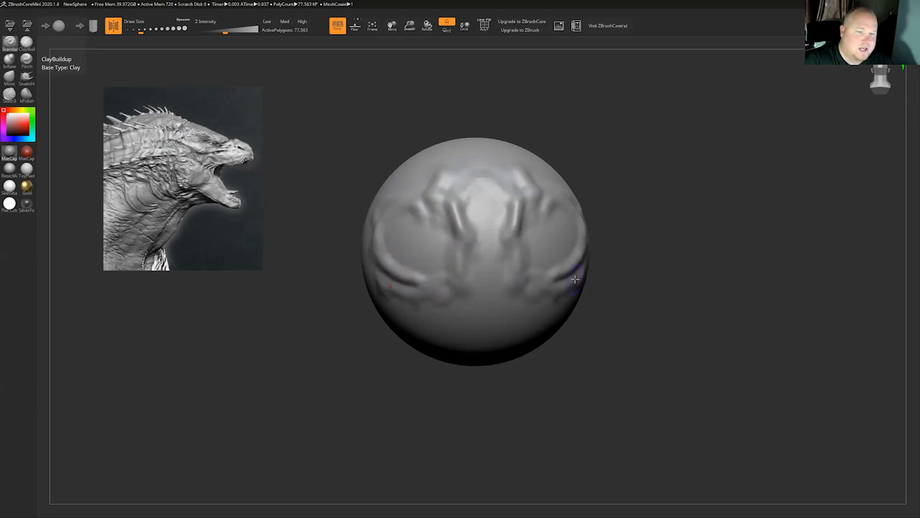
{"action": "left_click_drag", "start_coordinate": [431, 165], "coordinate": [399, 195]}
{"action": "mouse_move", "coordinate": [458, 154]}
{"action": "left_mouse_down"}
{"action": "mouse_move", "coordinate": [389, 218]}
{"action": "mouse_move", "coordinate": [423, 266]}
{"action": "left_mouse_up"}
{"action": "left_click_drag", "start_coordinate": [407, 206], "coordinate": [432, 247]}
{"action": "mouse_move", "coordinate": [472, 185]}
{"action": "left_mouse_down"}
{"action": "mouse_move", "coordinate": [483, 266]}
{"action": "mouse_move", "coordinate": [456, 322]}
{"action": "left_mouse_up"}
{"action": "left_click_drag", "start_coordinate": [302, 335], "coordinate": [316, 383]}
{"action": "left_click_drag", "start_coordinate": [441, 205], "coordinate": [368, 230], "text": "alt"}
{"action": "mouse_move", "coordinate": [610, 166]}
{"action": "left_mouse_down"}
{"action": "mouse_move", "coordinate": [599, 98]}
{"action": "mouse_move", "coordinate": [441, 255]}
{"action": "mouse_move", "coordinate": [476, 262]}
{"action": "left_mouse_up"}
{"action": "left_click_drag", "start_coordinate": [617, 227], "coordinate": [613, 224], "text": "shift"}
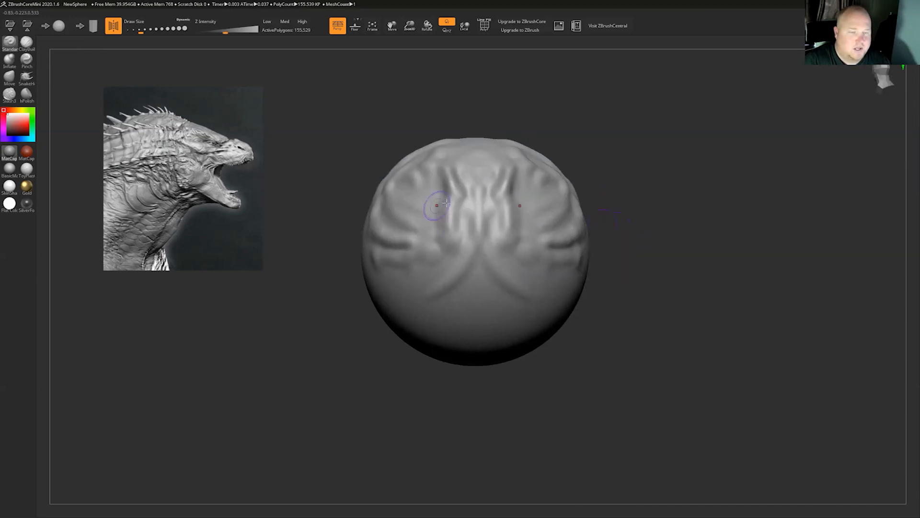
Undo the recent sculpting strokes until only the central forehead ridges remain on the sphere.
{"action": "key", "text": "ctrl+z"}
{"action": "key", "text": "ctrl+z"}
{"action": "key", "text": "ctrl+z"}
{"action": "key", "text": "ctrl+z"}
{"action": "key", "text": "ctrl+z"}
{"action": "key", "text": "ctrl+z"}
{"action": "key", "text": "ctrl+z"}
{"action": "key", "text": "ctrl+z"}
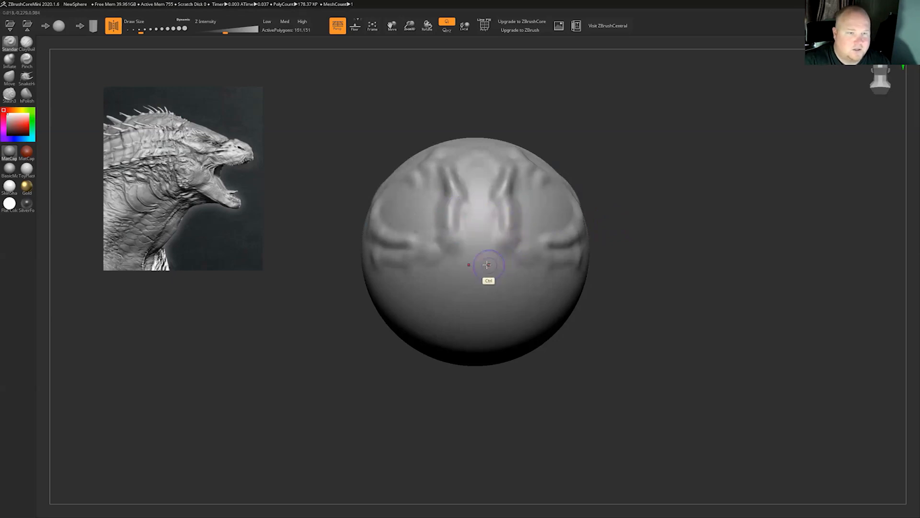
{"action": "key", "text": "ctrl+z"}
{"action": "key", "text": "ctrl+z"}
{"action": "key", "text": "ctrl+z"}
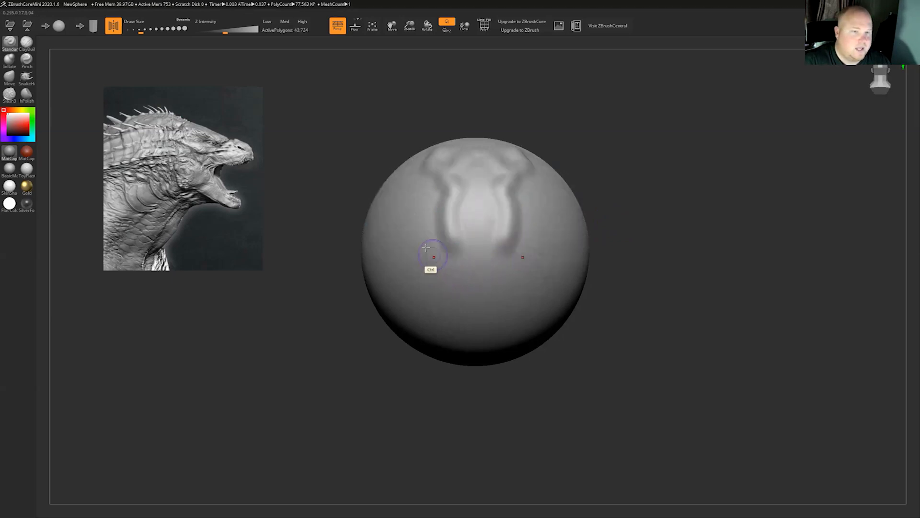
Undo the remaining forehead ridges and build up mirrored ClayBuildup strokes across the middle of the sphere.
{"action": "key", "text": "ctrl+z"}
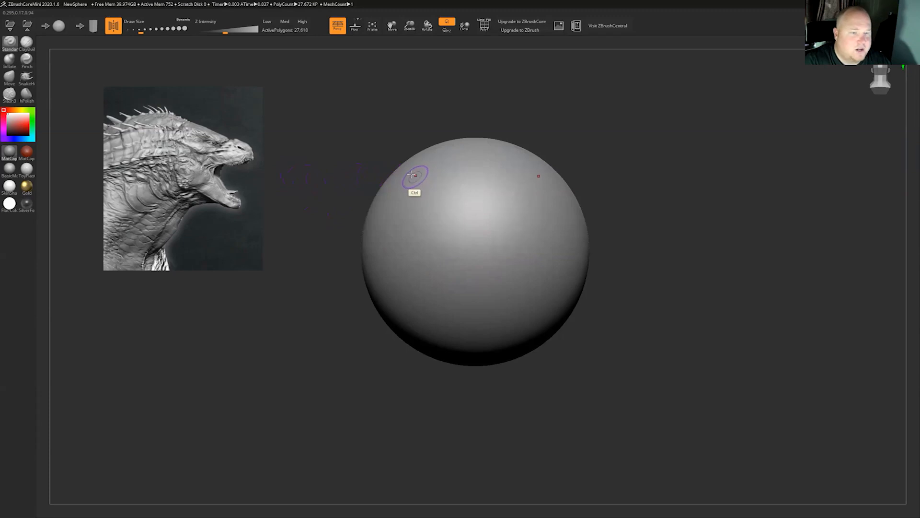
{"action": "left_click", "coordinate": [17, 45]}
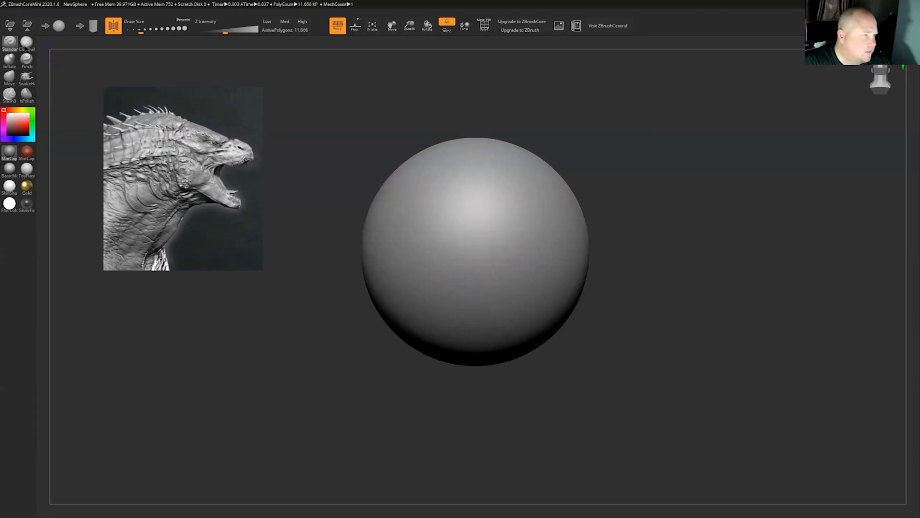
{"action": "left_click", "coordinate": [26, 42]}
{"action": "mouse_move", "coordinate": [437, 225]}
{"action": "left_mouse_down"}
{"action": "mouse_move", "coordinate": [450, 226]}
{"action": "mouse_move", "coordinate": [443, 234]}
{"action": "mouse_move", "coordinate": [427, 225]}
{"action": "mouse_move", "coordinate": [455, 232]}
{"action": "mouse_move", "coordinate": [439, 221]}
{"action": "mouse_move", "coordinate": [453, 236]}
{"action": "mouse_move", "coordinate": [449, 210]}
{"action": "mouse_move", "coordinate": [450, 247]}
{"action": "mouse_move", "coordinate": [447, 211]}
{"action": "mouse_move", "coordinate": [410, 205]}
{"action": "mouse_move", "coordinate": [433, 224]}
{"action": "mouse_move", "coordinate": [391, 215]}
{"action": "mouse_move", "coordinate": [421, 224]}
{"action": "mouse_move", "coordinate": [434, 256]}
{"action": "mouse_move", "coordinate": [472, 249]}
{"action": "mouse_move", "coordinate": [465, 228]}
{"action": "mouse_move", "coordinate": [424, 203]}
{"action": "left_mouse_up"}
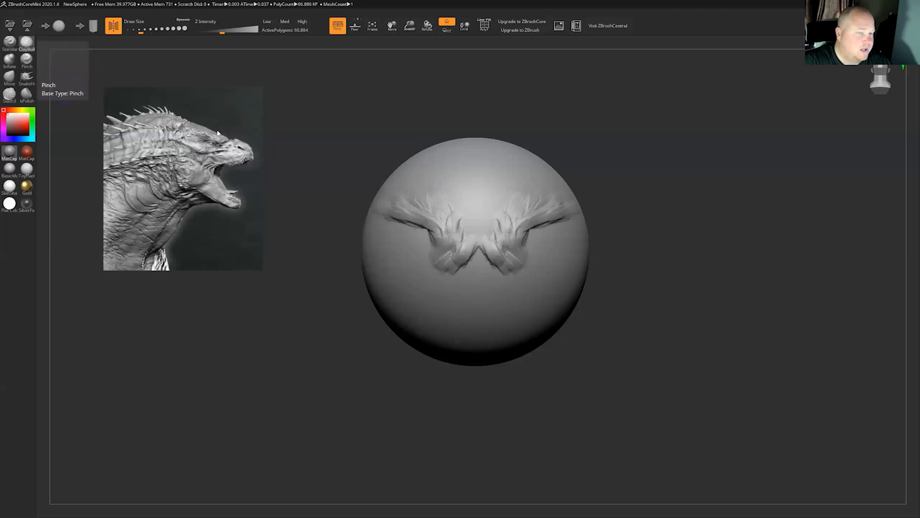
{"action": "mouse_move", "coordinate": [468, 212]}
{"action": "left_mouse_down", "text": "shift"}
{"action": "mouse_move", "coordinate": [473, 263]}
{"action": "mouse_move", "coordinate": [502, 243]}
{"action": "mouse_move", "coordinate": [506, 220]}
{"action": "left_mouse_up", "text": "shift"}
{"action": "mouse_move", "coordinate": [607, 132]}
{"action": "left_mouse_down"}
{"action": "mouse_move", "coordinate": [579, 134]}
{"action": "mouse_move", "coordinate": [611, 125]}
{"action": "mouse_move", "coordinate": [609, 135]}
{"action": "mouse_move", "coordinate": [587, 133]}
{"action": "left_mouse_up"}
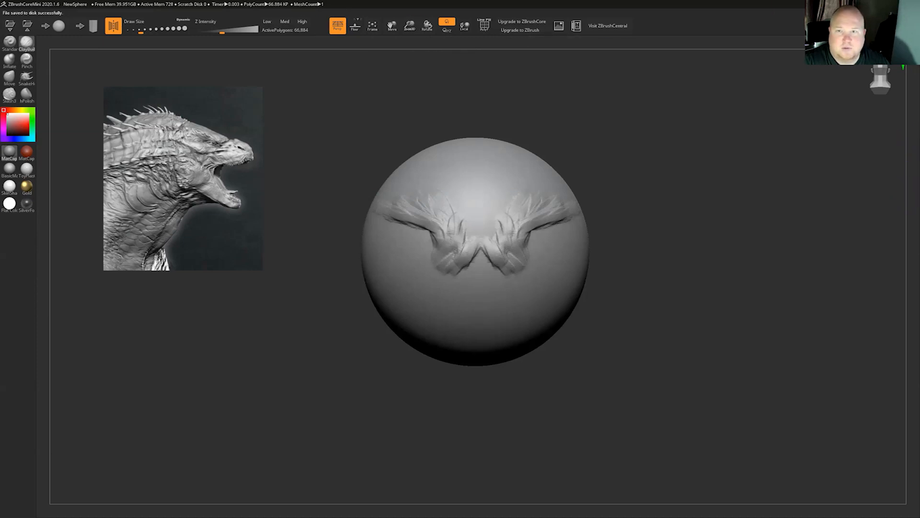
Switch to another interface layout, try its view navigation controls on the sphere, and return to the original layout with the sphere enlarged.
{"action": "left_click", "coordinate": [866, 4]}
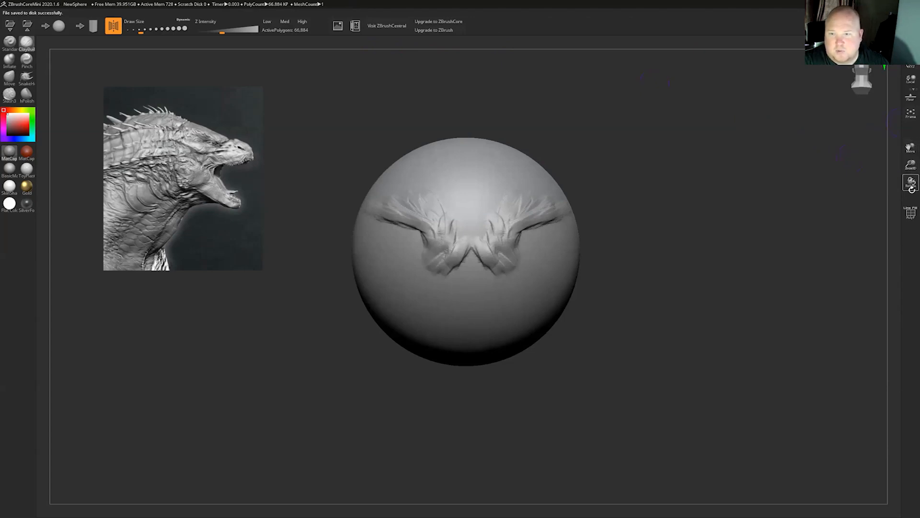
{"action": "left_click_drag", "start_coordinate": [911, 147], "coordinate": [709, 207]}
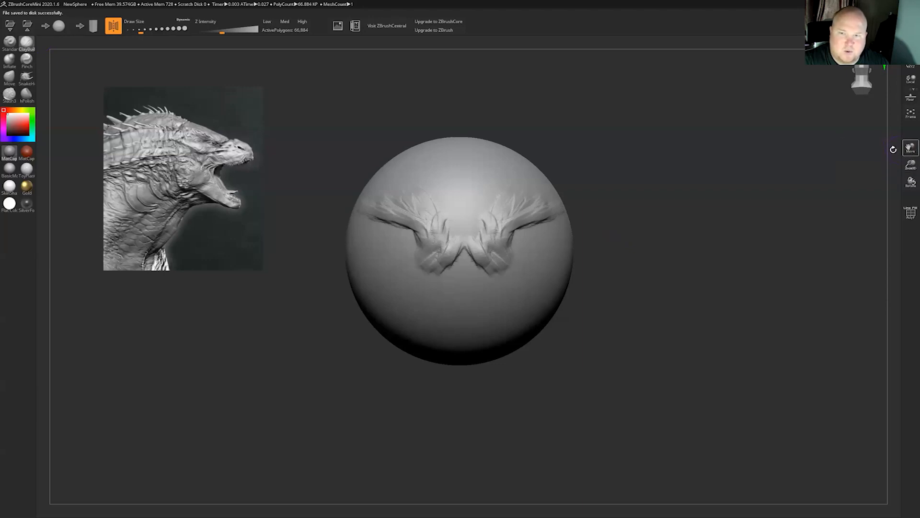
{"action": "left_click_drag", "start_coordinate": [910, 148], "coordinate": [280, 162]}
{"action": "left_click_drag", "start_coordinate": [595, 164], "coordinate": [895, 148]}
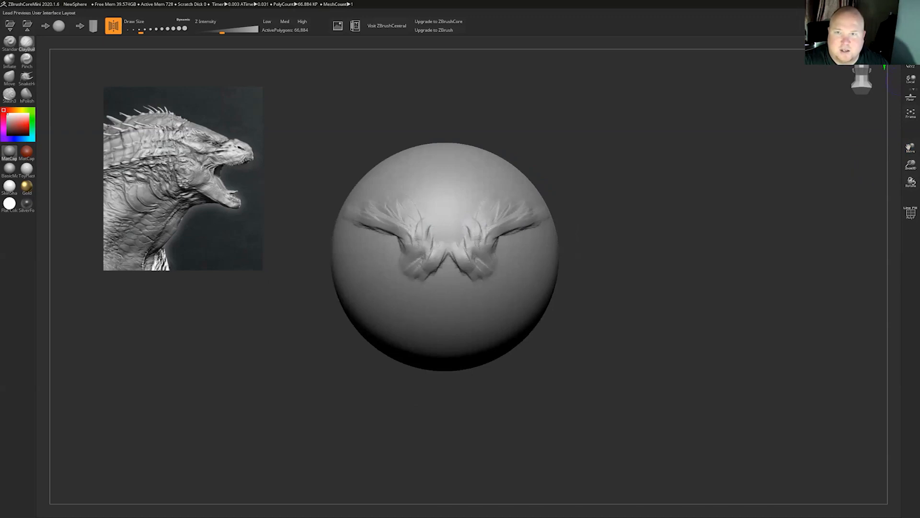
{"action": "left_click", "coordinate": [863, 3]}
{"action": "left_click_drag", "start_coordinate": [539, 40], "coordinate": [427, 26]}
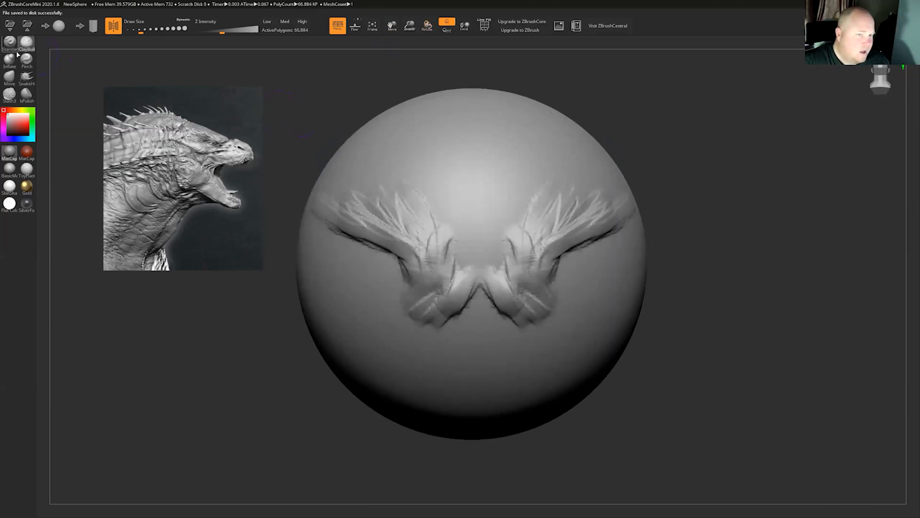
Smooth the area between the mirrored strokes and undo the ClayBuildup strokes one after another.
{"action": "mouse_move", "coordinate": [456, 242]}
{"action": "left_mouse_down", "text": "shift"}
{"action": "mouse_move", "coordinate": [476, 242]}
{"action": "mouse_move", "coordinate": [460, 233]}
{"action": "left_mouse_up", "text": "shift"}
{"action": "key", "text": "ctrl+z"}
{"action": "key", "text": "ctrl+z"}
{"action": "key", "text": "ctrl+z"}
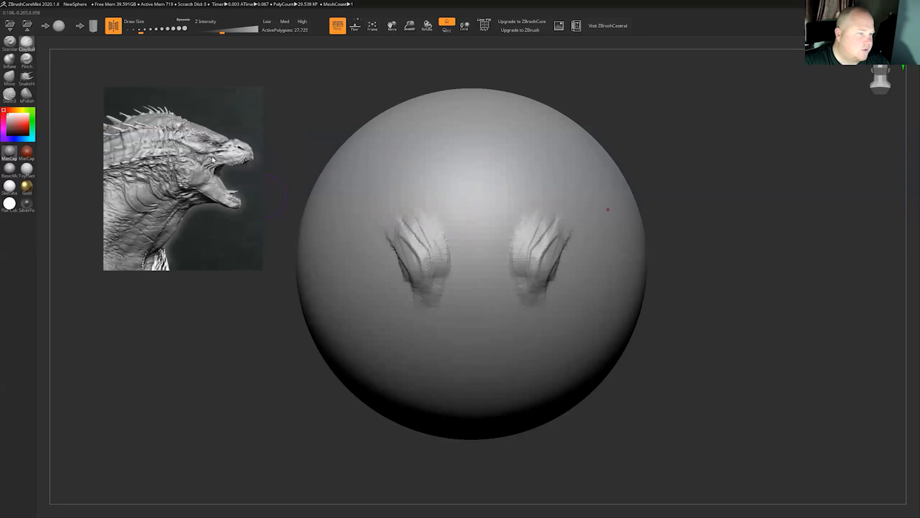
{"action": "key", "text": "ctrl+z"}
{"action": "key", "text": "ctrl+z"}
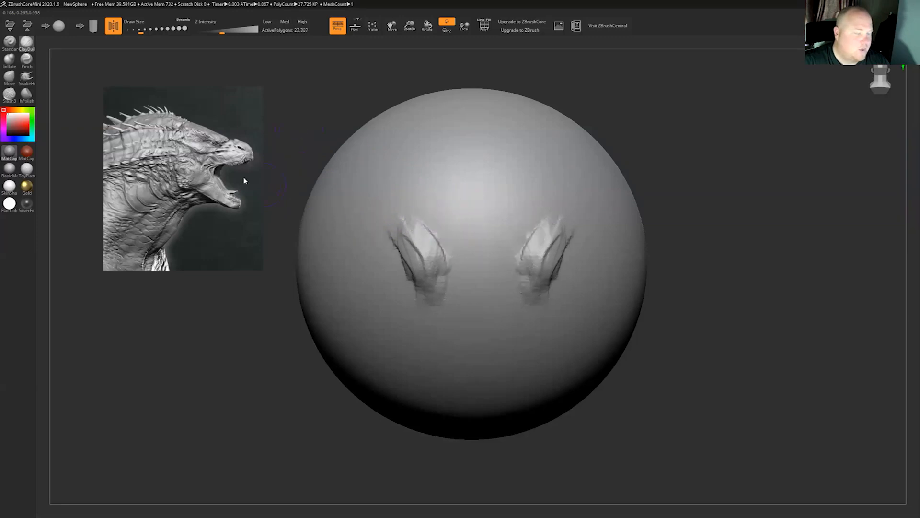
{"action": "key", "text": "ctrl+z"}
{"action": "key", "text": "ctrl+z"}
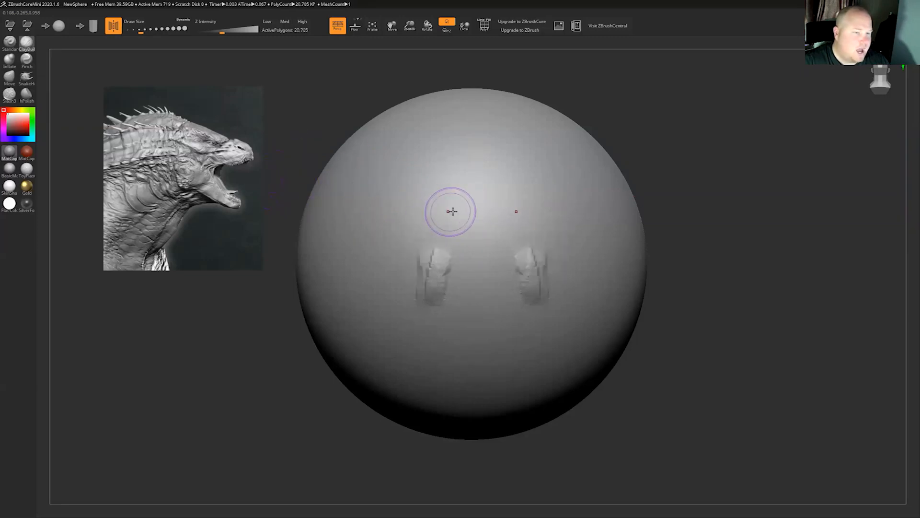
{"action": "key", "text": "ctrl+z"}
{"action": "key", "text": "ctrl+z"}
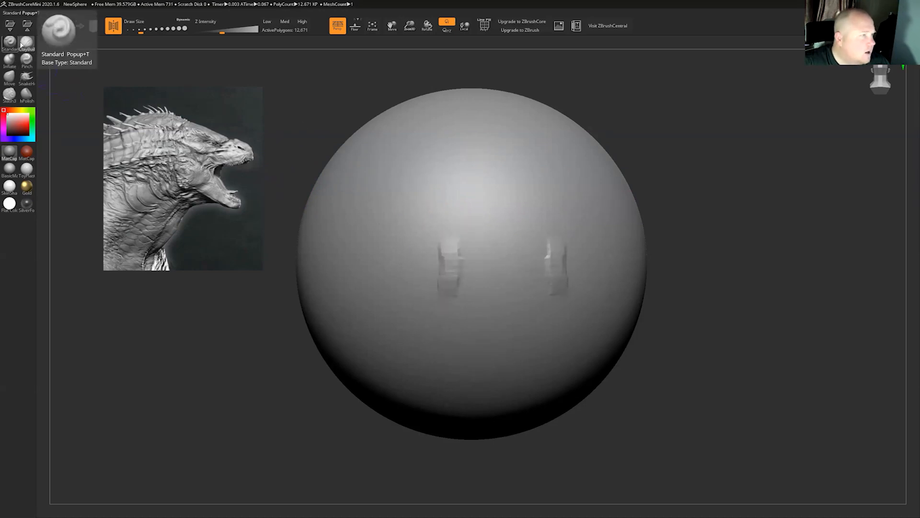
Swell two mirrored bulges at the eye areas of the sphere with the Inflate brush and inspect them from the side.
{"action": "left_click", "coordinate": [6, 62]}
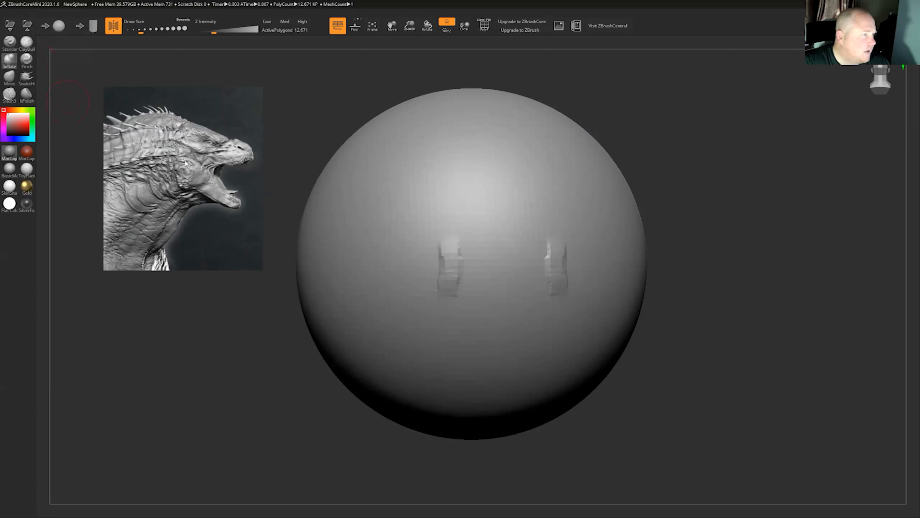
{"action": "mouse_move", "coordinate": [441, 214]}
{"action": "left_mouse_down"}
{"action": "mouse_move", "coordinate": [423, 253]}
{"action": "mouse_move", "coordinate": [440, 269]}
{"action": "left_mouse_up"}
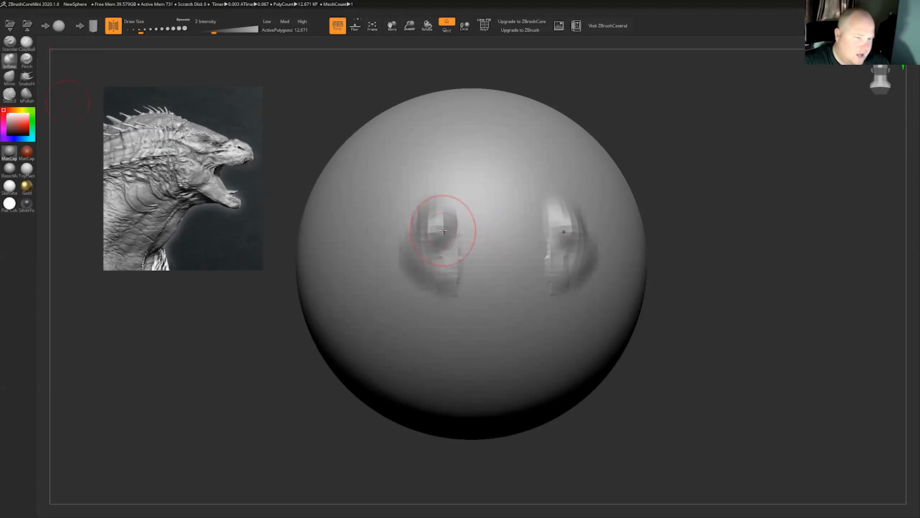
{"action": "left_click_drag", "start_coordinate": [438, 218], "coordinate": [430, 247]}
{"action": "left_click_drag", "start_coordinate": [735, 144], "coordinate": [755, 150]}
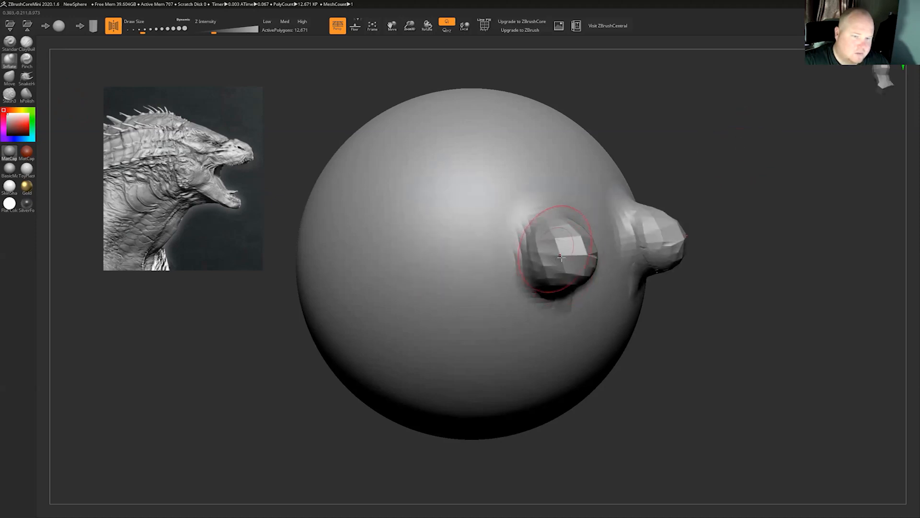
{"action": "left_click_drag", "start_coordinate": [678, 158], "coordinate": [690, 168]}
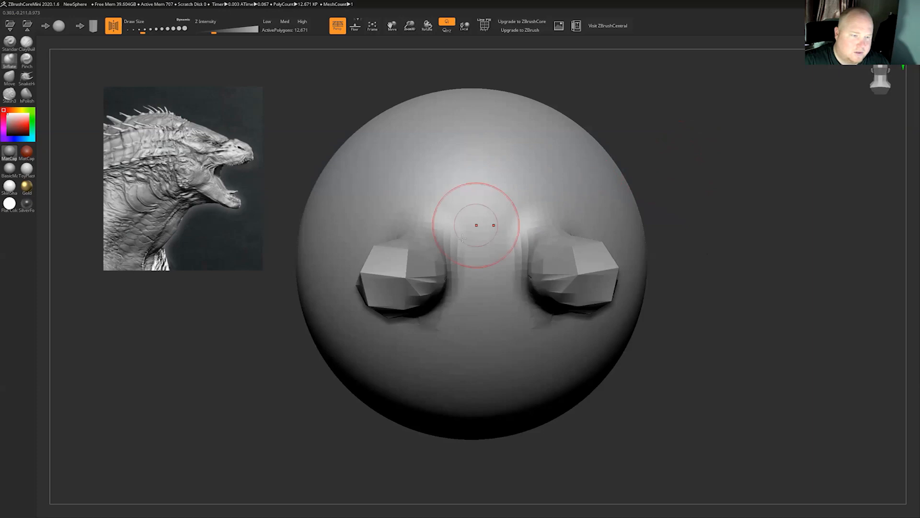
Undo the inflated bulges, make short mirrored Inflate test strokes on the sphere, and undo those as well.
{"action": "key", "text": "ctrl+z"}
{"action": "key", "text": "ctrl+z"}
{"action": "key", "text": "ctrl+z"}
{"action": "key", "text": "ctrl+z"}
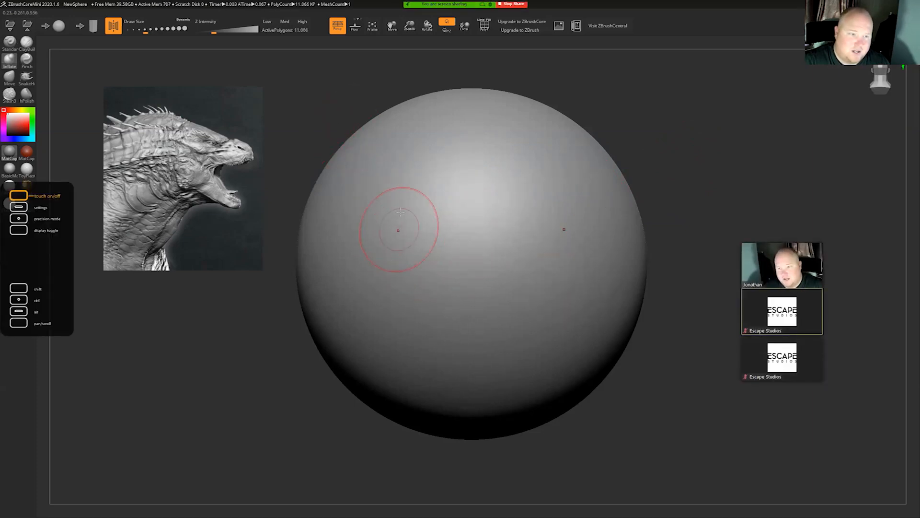
{"action": "mouse_move", "coordinate": [399, 248]}
{"action": "left_mouse_down"}
{"action": "mouse_move", "coordinate": [401, 175]}
{"action": "mouse_move", "coordinate": [408, 244]}
{"action": "left_mouse_up"}
{"action": "left_click_drag", "start_coordinate": [409, 199], "coordinate": [400, 251]}
{"action": "key", "text": "ctrl+z"}
{"action": "key", "text": "ctrl+z"}
{"action": "key", "text": "ctrl+z"}
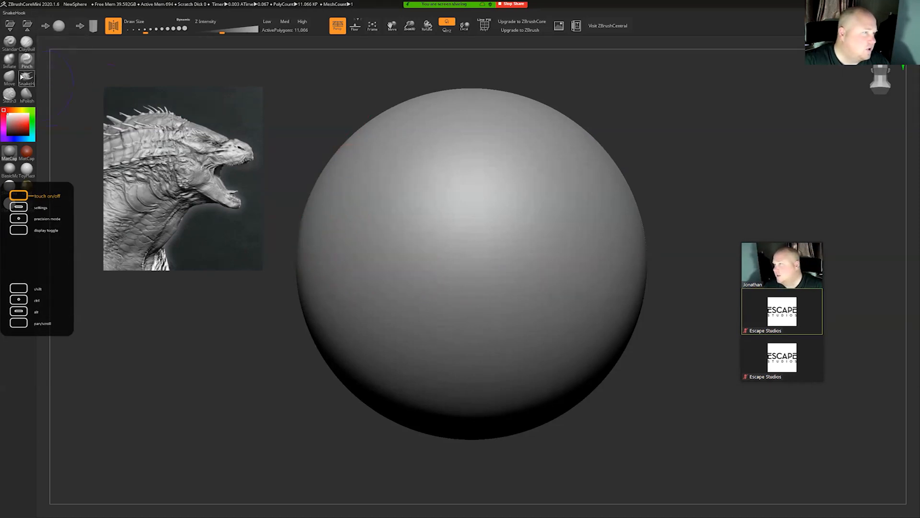
Inflate a vertical central ridge and mirrored curved ridges beside it on the front of the sphere.
{"action": "left_click_drag", "start_coordinate": [483, 233], "coordinate": [480, 390]}
{"action": "mouse_move", "coordinate": [481, 314]}
{"action": "left_mouse_down"}
{"action": "mouse_move", "coordinate": [482, 238]}
{"action": "mouse_move", "coordinate": [357, 151]}
{"action": "mouse_move", "coordinate": [347, 156]}
{"action": "left_mouse_up"}
{"action": "left_click_drag", "start_coordinate": [403, 168], "coordinate": [412, 282]}
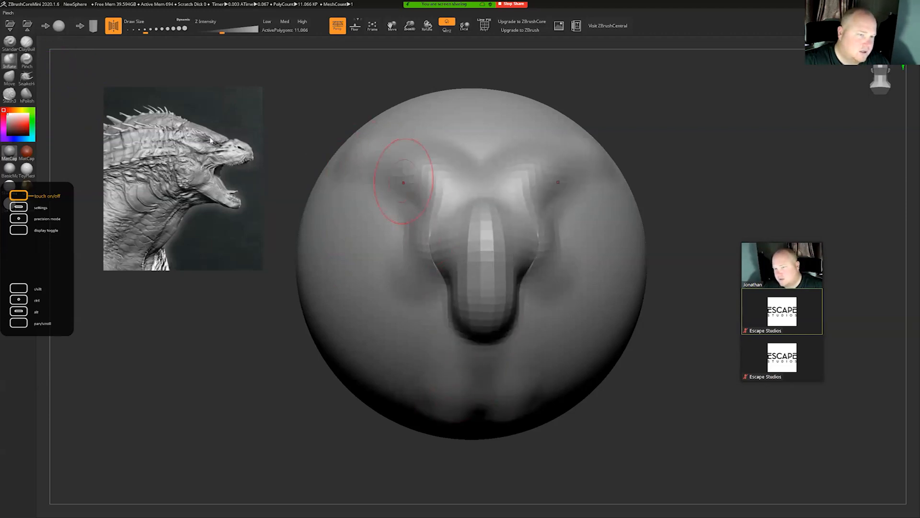
Sharpen the centre line and the mirrored brow edges of the inflated form with the Pinch brush.
{"action": "left_click", "coordinate": [27, 60]}
{"action": "left_click_drag", "start_coordinate": [481, 211], "coordinate": [485, 360]}
{"action": "left_click_drag", "start_coordinate": [485, 293], "coordinate": [483, 156]}
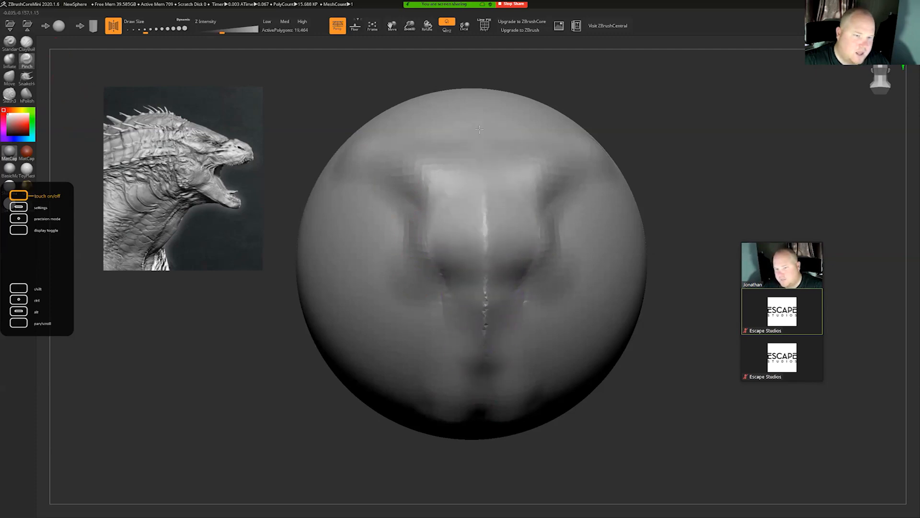
{"action": "left_click_drag", "start_coordinate": [456, 193], "coordinate": [405, 163]}
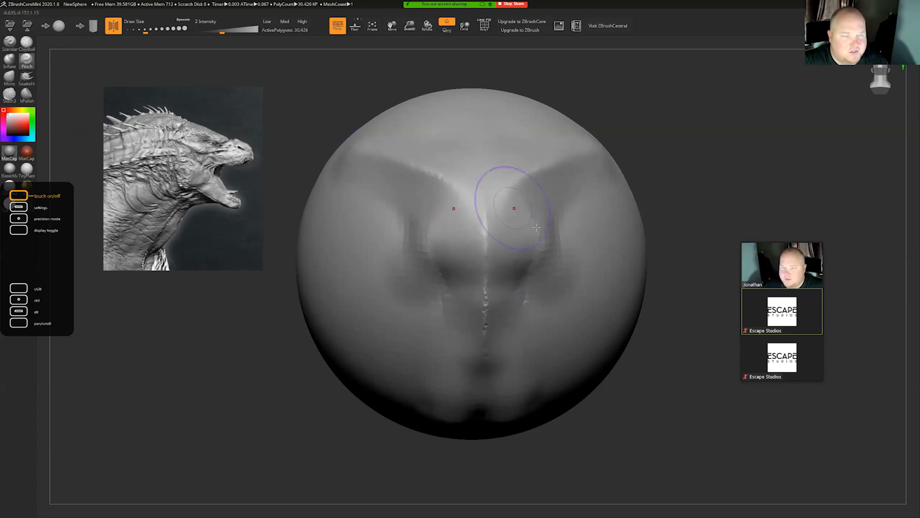
Undo the Pinch strokes and the latest side ridges, keeping the inflated central ridge in a closer view.
{"action": "key", "text": "ctrl+z"}
{"action": "key", "text": "ctrl+z"}
{"action": "key", "text": "ctrl+z"}
{"action": "key", "text": "ctrl+z"}
{"action": "key", "text": "ctrl+z"}
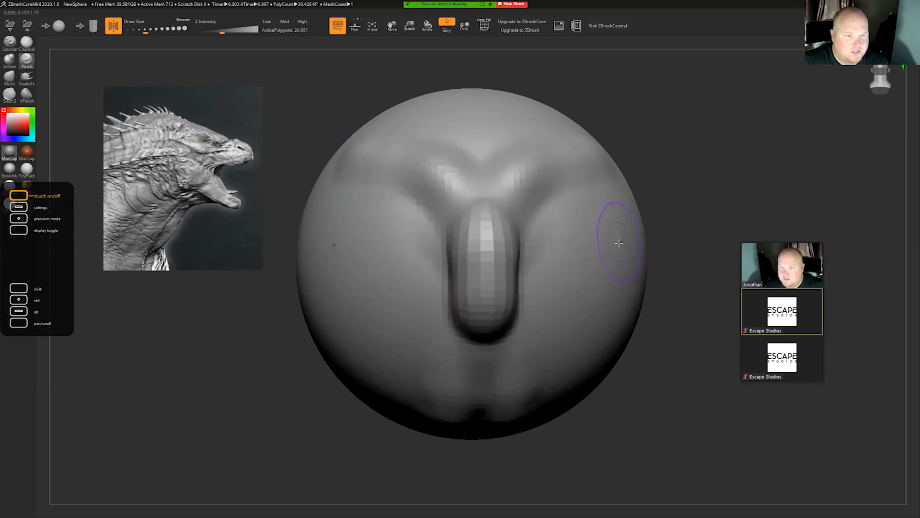
{"action": "mouse_move", "coordinate": [695, 269]}
{"action": "left_mouse_down", "text": "alt"}
{"action": "mouse_move", "coordinate": [686, 315]}
{"action": "mouse_move", "coordinate": [672, 280]}
{"action": "mouse_move", "coordinate": [683, 349]}
{"action": "left_mouse_up", "text": "alt"}
{"action": "key", "text": "ctrl+z"}
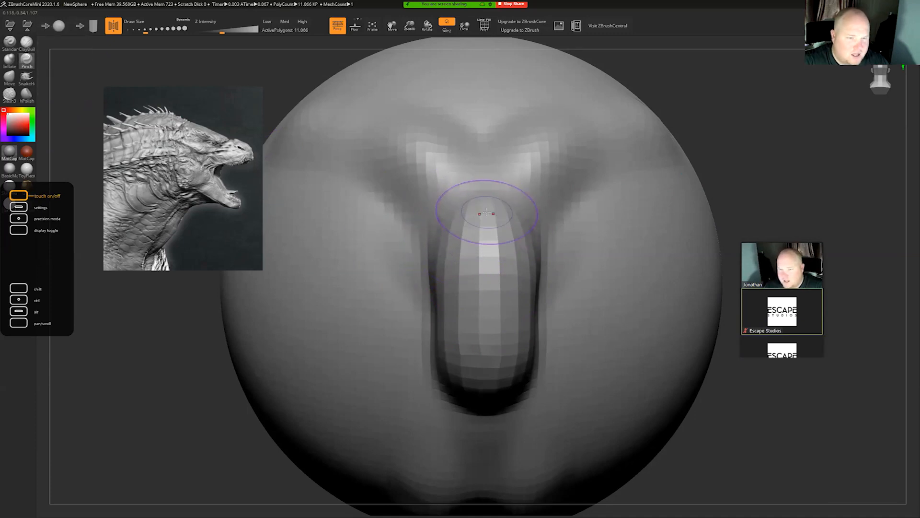
Pinch a sharp line down the central ridge, undo it, and repeat the stroke from the ridge's top.
{"action": "mouse_move", "coordinate": [478, 206]}
{"action": "left_mouse_down"}
{"action": "mouse_move", "coordinate": [487, 232]}
{"action": "mouse_move", "coordinate": [488, 355]}
{"action": "left_mouse_up"}
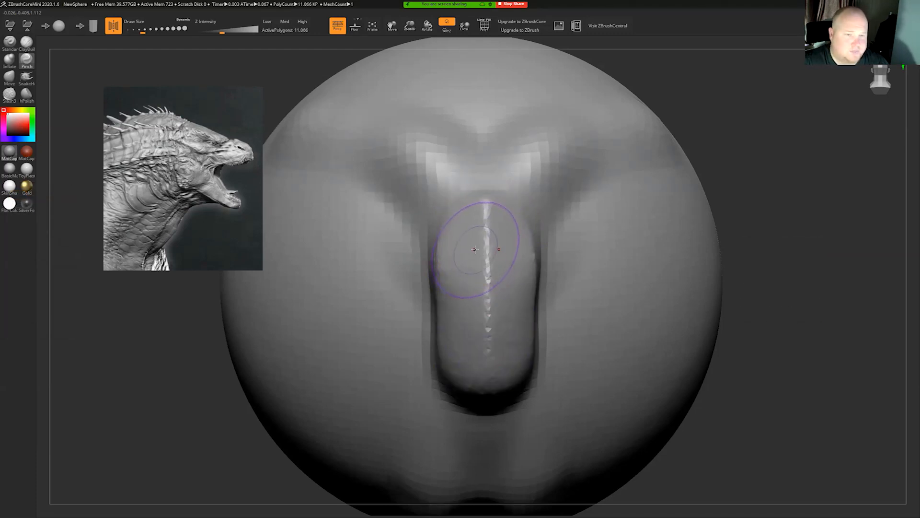
{"action": "key", "text": "ctrl+z"}
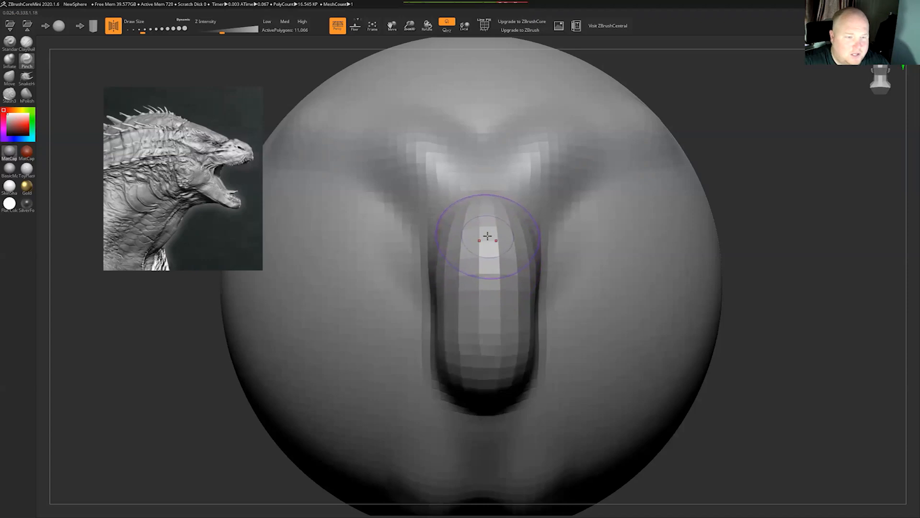
{"action": "mouse_move", "coordinate": [488, 227]}
{"action": "left_mouse_down"}
{"action": "mouse_move", "coordinate": [487, 374]}
{"action": "mouse_move", "coordinate": [488, 230]}
{"action": "left_mouse_up"}
{"action": "left_click_drag", "start_coordinate": [488, 179], "coordinate": [489, 254]}
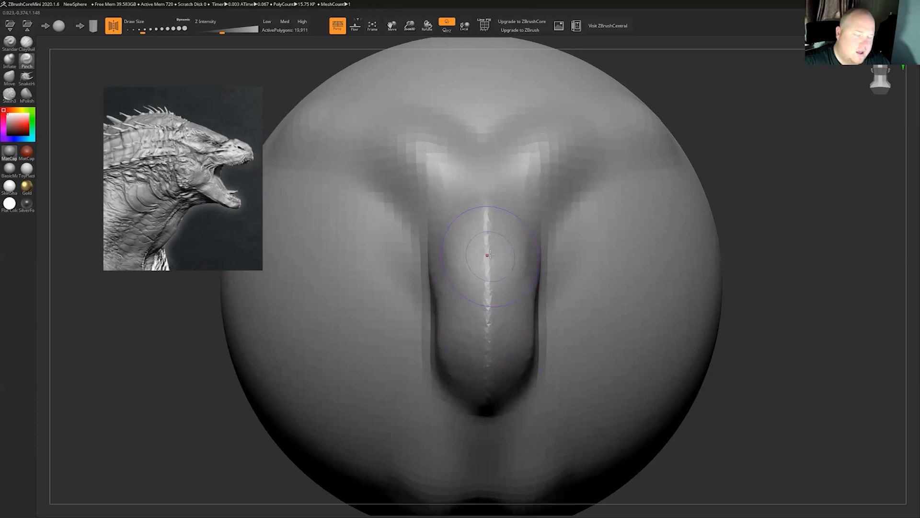
Undo the Pinch and Inflate strokes until the sphere is smooth again.
{"action": "key", "text": "ctrl+z"}
{"action": "key", "text": "ctrl+z"}
{"action": "key", "text": "ctrl+z"}
{"action": "key", "text": "ctrl+z"}
{"action": "key", "text": "ctrl+z"}
{"action": "key", "text": "ctrl+z"}
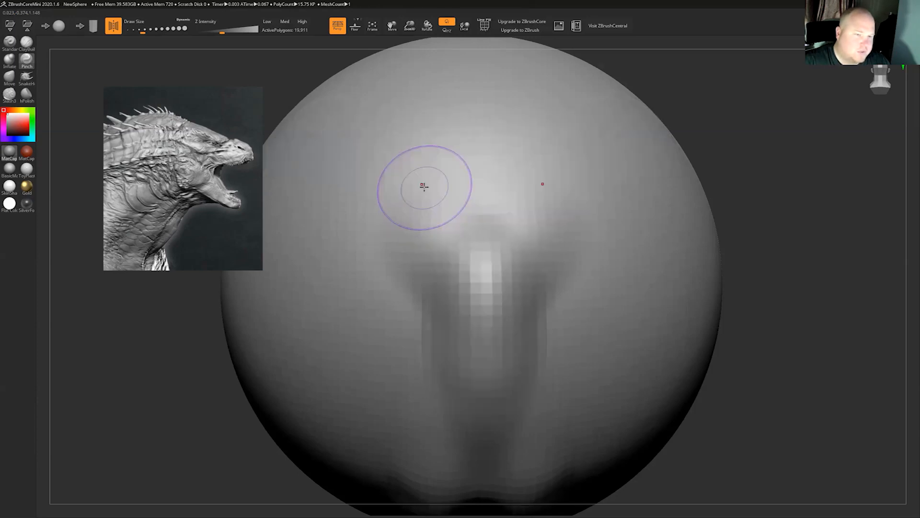
Inflate a mirrored elongated form down the front of the sphere, with a rounded bulge at its lower end.
{"action": "left_click", "coordinate": [9, 59]}
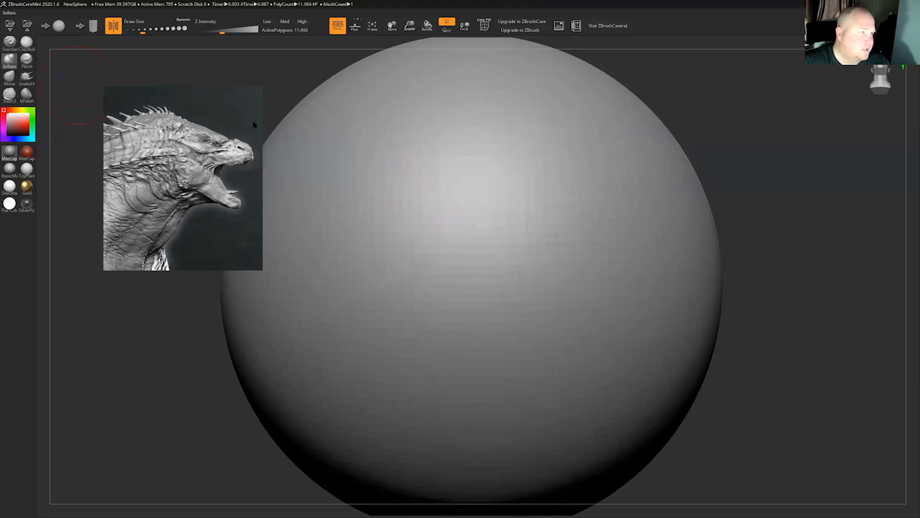
{"action": "key", "text": "ctrl+shift+z"}
{"action": "key", "text": "ctrl+shift+z"}
{"action": "key", "text": "ctrl+shift+z"}
{"action": "key", "text": "ctrl+shift+z"}
{"action": "key", "text": "ctrl+shift+z"}
{"action": "key", "text": "ctrl+shift+z"}
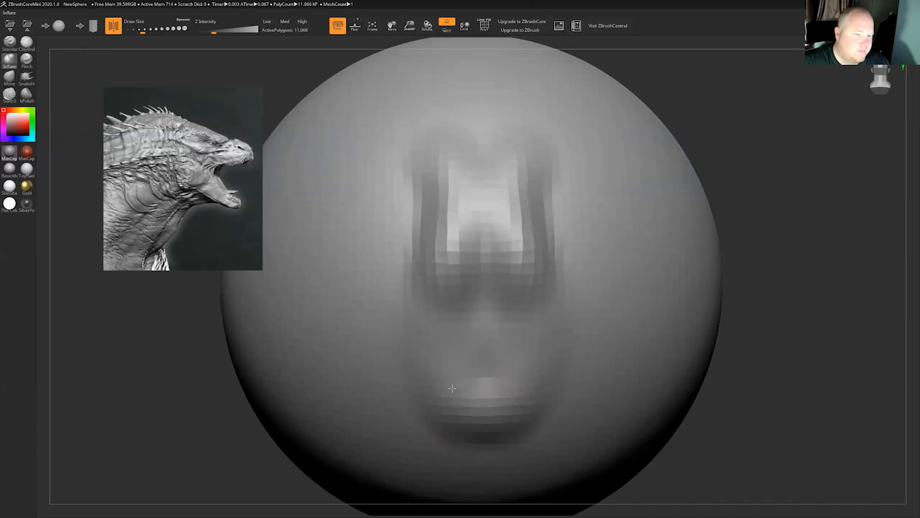
Choose ClayBuildup with a smaller brush size, try mirrored strokes on the upper part of the inflated form, and undo them.
{"action": "left_click", "coordinate": [27, 42]}
{"action": "key", "text": "bracketleft"}
{"action": "mouse_move", "coordinate": [437, 189]}
{"action": "left_mouse_down"}
{"action": "mouse_move", "coordinate": [427, 214]}
{"action": "mouse_move", "coordinate": [444, 206]}
{"action": "mouse_move", "coordinate": [464, 216]}
{"action": "left_mouse_up"}
{"action": "key", "text": "ctrl+z"}
{"action": "key", "text": "ctrl+z"}
{"action": "key", "text": "ctrl+z"}
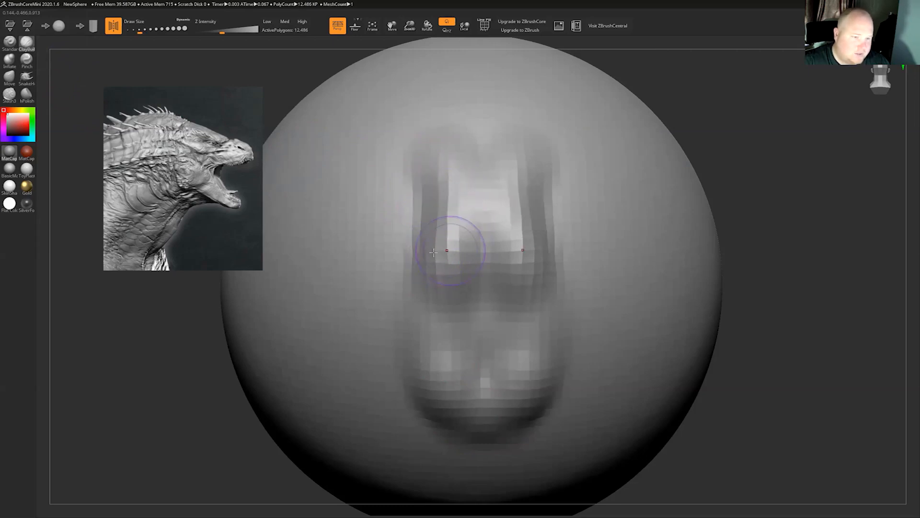
Layer mirrored ClayBuildup strokes over the upper sides of the inflated form, building two raised eye-like lumps.
{"action": "mouse_move", "coordinate": [434, 182]}
{"action": "left_mouse_down"}
{"action": "mouse_move", "coordinate": [433, 195]}
{"action": "mouse_move", "coordinate": [449, 185]}
{"action": "mouse_move", "coordinate": [453, 194]}
{"action": "left_mouse_up"}
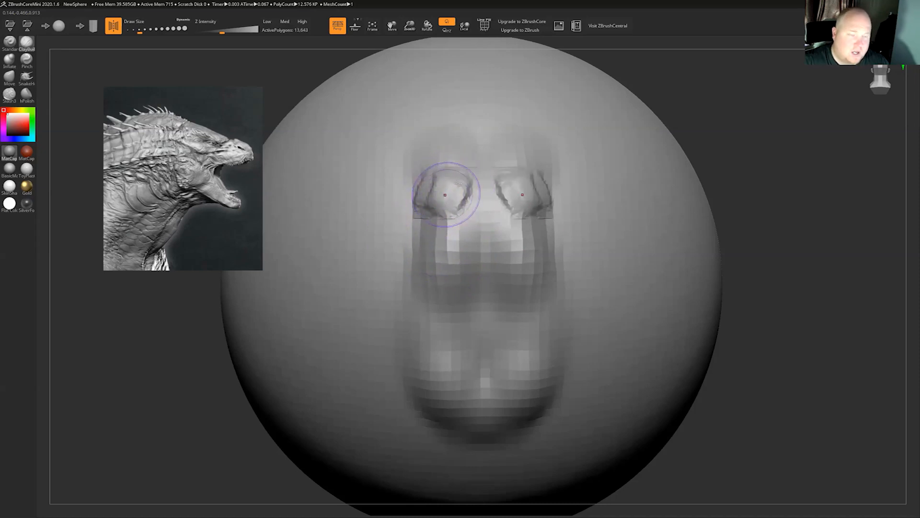
{"action": "mouse_move", "coordinate": [443, 191]}
{"action": "left_mouse_down"}
{"action": "mouse_move", "coordinate": [439, 175]}
{"action": "mouse_move", "coordinate": [416, 217]}
{"action": "left_mouse_up"}
{"action": "mouse_move", "coordinate": [723, 183]}
{"action": "left_mouse_down"}
{"action": "mouse_move", "coordinate": [713, 174]}
{"action": "mouse_move", "coordinate": [729, 153]}
{"action": "mouse_move", "coordinate": [751, 148]}
{"action": "left_mouse_up"}
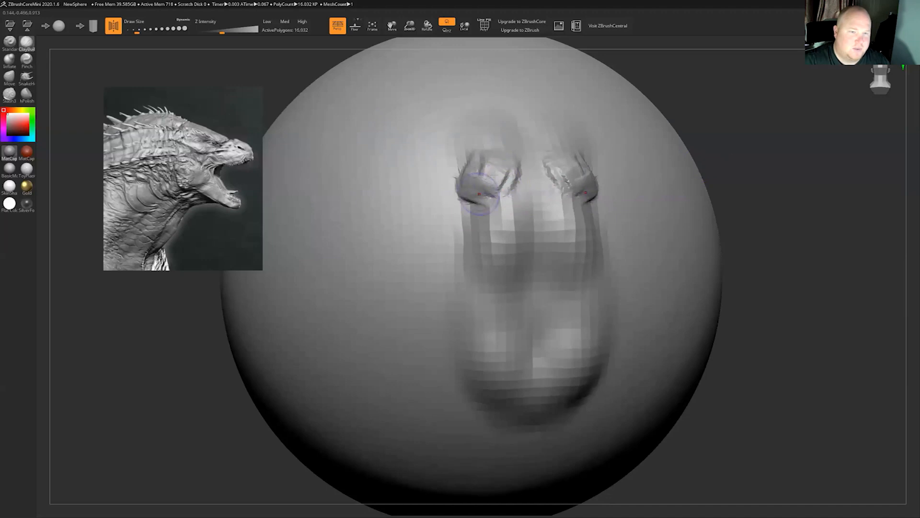
{"action": "left_click_drag", "start_coordinate": [501, 188], "coordinate": [465, 217]}
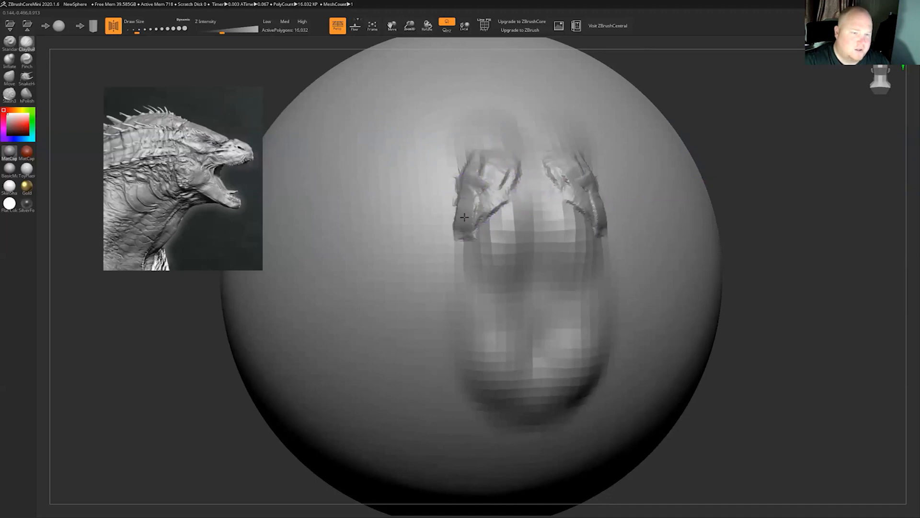
{"action": "left_click_drag", "start_coordinate": [458, 171], "coordinate": [450, 194]}
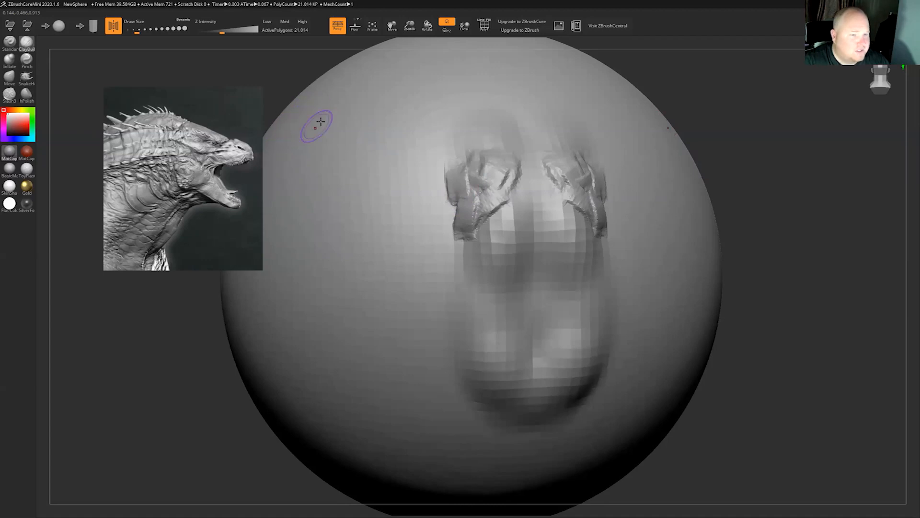
{"action": "mouse_move", "coordinate": [496, 196]}
{"action": "left_mouse_down"}
{"action": "mouse_move", "coordinate": [468, 148]}
{"action": "mouse_move", "coordinate": [446, 154]}
{"action": "mouse_move", "coordinate": [499, 150]}
{"action": "mouse_move", "coordinate": [479, 192]}
{"action": "mouse_move", "coordinate": [467, 184]}
{"action": "mouse_move", "coordinate": [472, 173]}
{"action": "mouse_move", "coordinate": [479, 180]}
{"action": "mouse_move", "coordinate": [461, 216]}
{"action": "mouse_move", "coordinate": [488, 164]}
{"action": "mouse_move", "coordinate": [501, 202]}
{"action": "mouse_move", "coordinate": [472, 240]}
{"action": "mouse_move", "coordinate": [482, 218]}
{"action": "mouse_move", "coordinate": [478, 275]}
{"action": "mouse_move", "coordinate": [444, 245]}
{"action": "mouse_move", "coordinate": [447, 199]}
{"action": "mouse_move", "coordinate": [525, 196]}
{"action": "left_mouse_up"}
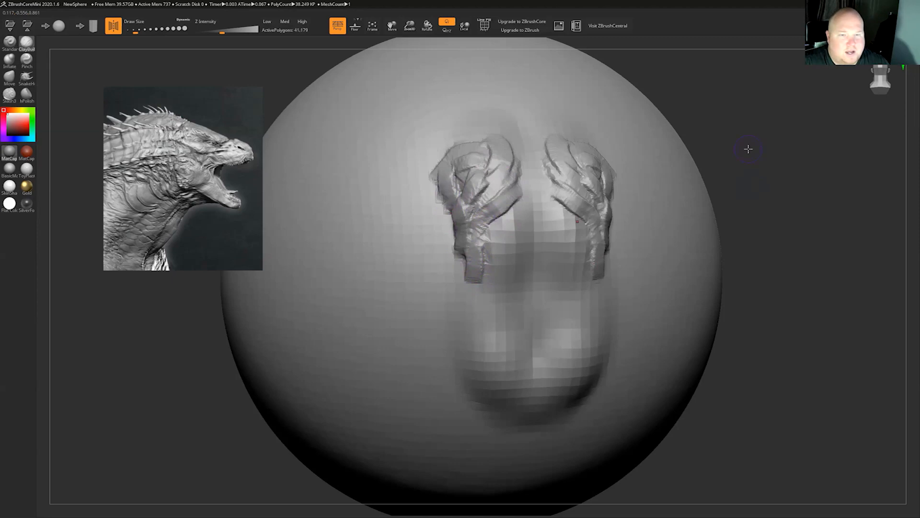
Undo the latest ClayBuildup strokes on the two raised eye-like lumps of the inflated form.
{"action": "left_click_drag", "start_coordinate": [748, 150], "coordinate": [666, 163]}
{"action": "key", "text": "ctrl+z"}
{"action": "key", "text": "ctrl+z"}
{"action": "key", "text": "ctrl+z"}
{"action": "key", "text": "ctrl+z"}
{"action": "key", "text": "ctrl+z"}
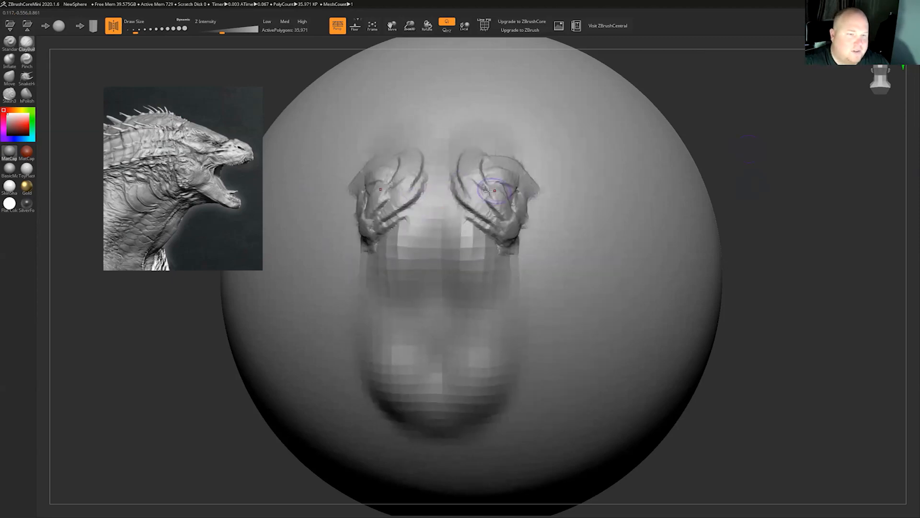
{"action": "key", "text": "ctrl+z"}
{"action": "key", "text": "ctrl+z"}
{"action": "key", "text": "ctrl+z"}
{"action": "key", "text": "ctrl+z"}
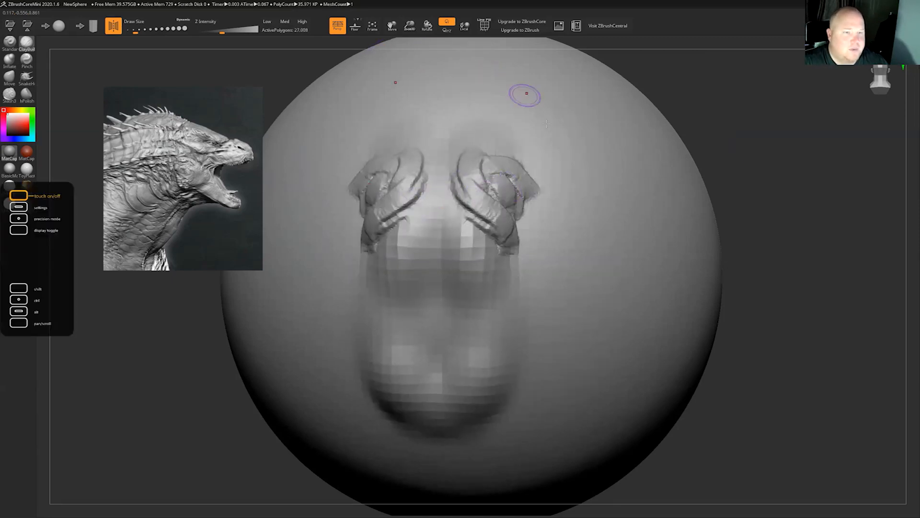
{"action": "left_click_drag", "start_coordinate": [708, 117], "coordinate": [773, 108]}
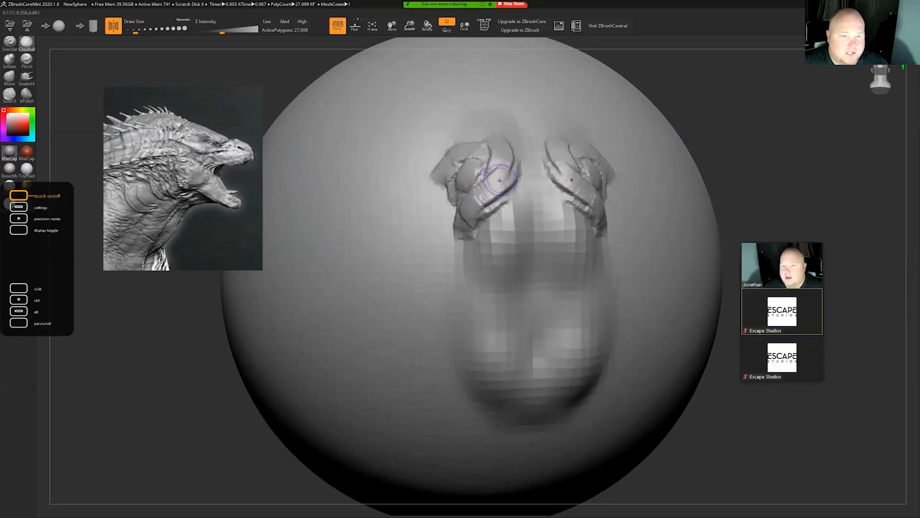
{"action": "key", "text": "ctrl+z"}
{"action": "key", "text": "ctrl+z"}
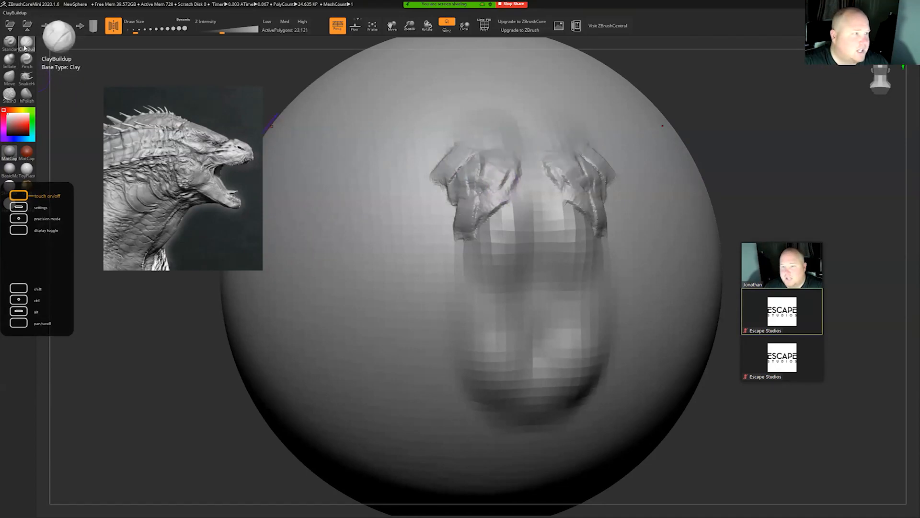
Try longer mirrored ClayBuildup strokes running from the lumps down the sides of the inflated form.
{"action": "left_click_drag", "start_coordinate": [479, 202], "coordinate": [467, 314]}
{"action": "left_click_drag", "start_coordinate": [454, 216], "coordinate": [459, 308]}
{"action": "left_click_drag", "start_coordinate": [491, 234], "coordinate": [486, 310]}
Undo all ClayBuildup strokes until only the inflated form remains on the sphere.
{"action": "key", "text": "ctrl+z"}
{"action": "key", "text": "ctrl+z"}
{"action": "key", "text": "ctrl+z"}
{"action": "key", "text": "ctrl+z"}
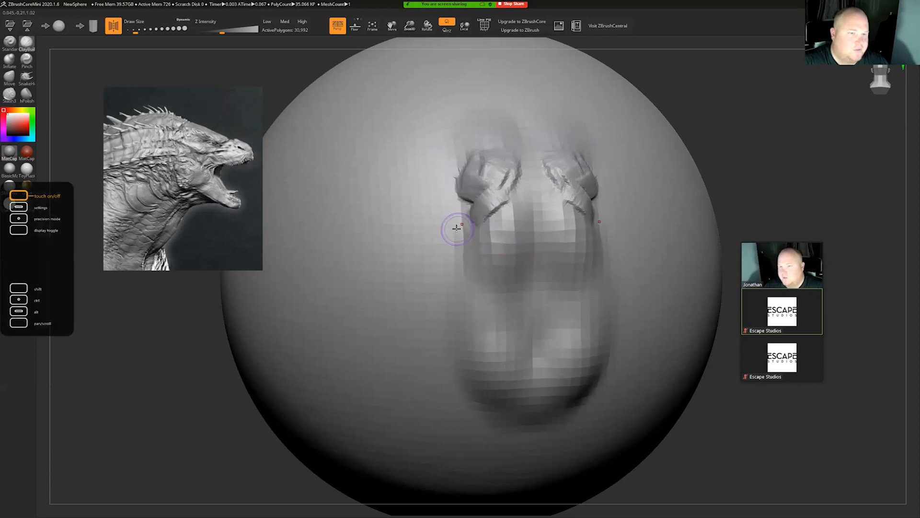
{"action": "key", "text": "ctrl+z"}
{"action": "key", "text": "ctrl+z"}
{"action": "key", "text": "ctrl+z"}
{"action": "key", "text": "ctrl+z"}
{"action": "key", "text": "ctrl+z"}
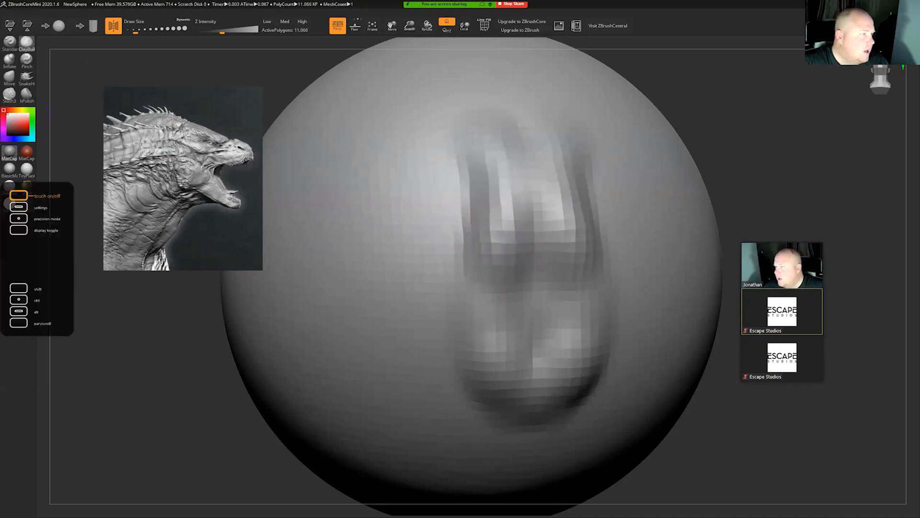
Choose the Move brush, try pulling mirrored spikes out of the sphere's sides, and undo the pull.
{"action": "left_click", "coordinate": [10, 77]}
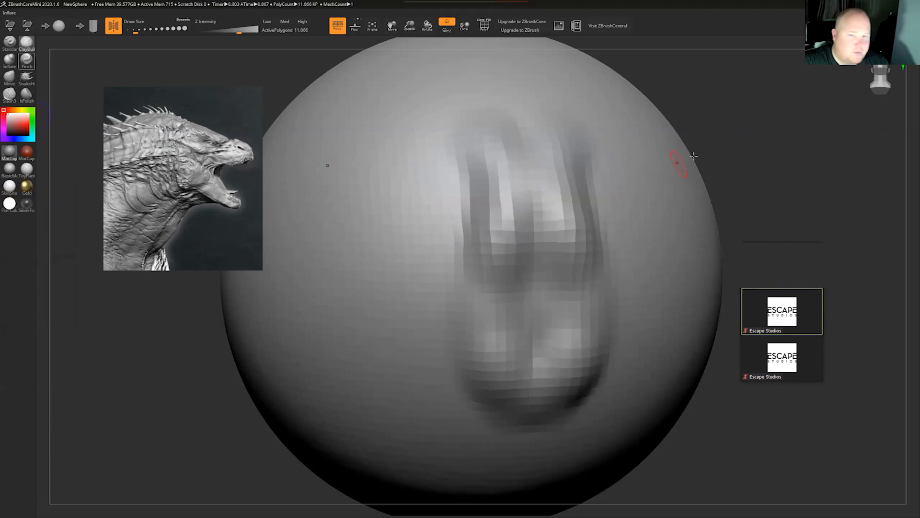
{"action": "left_click_drag", "start_coordinate": [744, 174], "coordinate": [717, 166]}
{"action": "key", "text": "super"}
{"action": "mouse_move", "coordinate": [778, 166]}
{"action": "left_mouse_down"}
{"action": "mouse_move", "coordinate": [721, 165]}
{"action": "mouse_move", "coordinate": [789, 168]}
{"action": "mouse_move", "coordinate": [767, 166]}
{"action": "left_mouse_up"}
{"action": "left_click_drag", "start_coordinate": [780, 166], "coordinate": [575, 181]}
{"action": "key", "text": "super"}
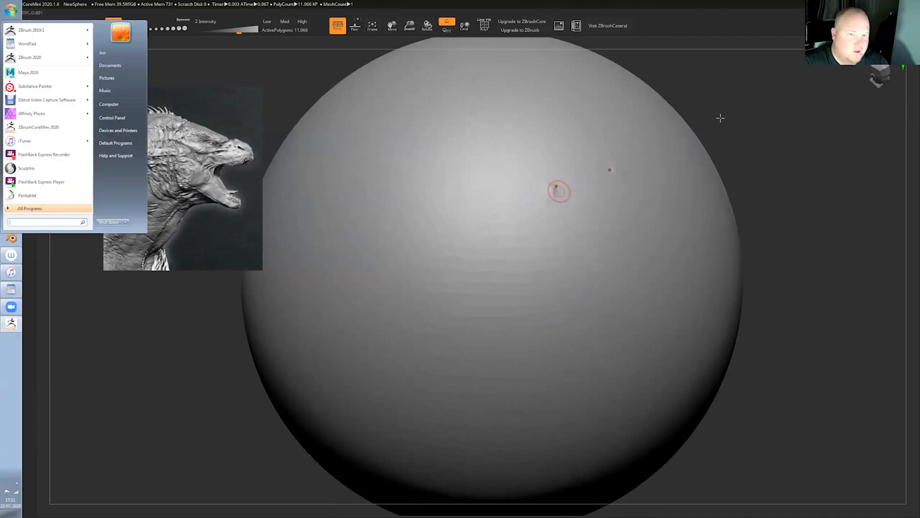
{"action": "key", "text": "super"}
{"action": "mouse_move", "coordinate": [736, 115]}
{"action": "left_mouse_down"}
{"action": "mouse_move", "coordinate": [789, 104]}
{"action": "mouse_move", "coordinate": [784, 98]}
{"action": "left_mouse_up"}
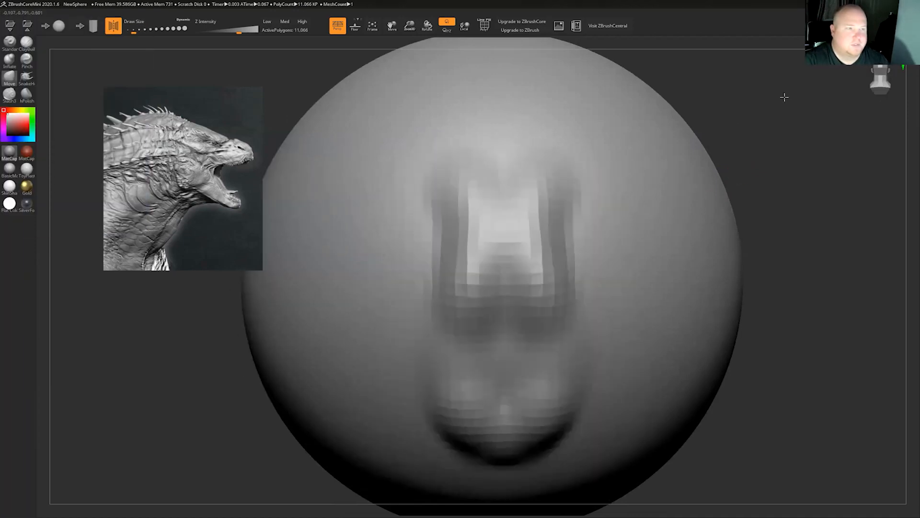
{"action": "left_click_drag", "start_coordinate": [719, 133], "coordinate": [690, 139]}
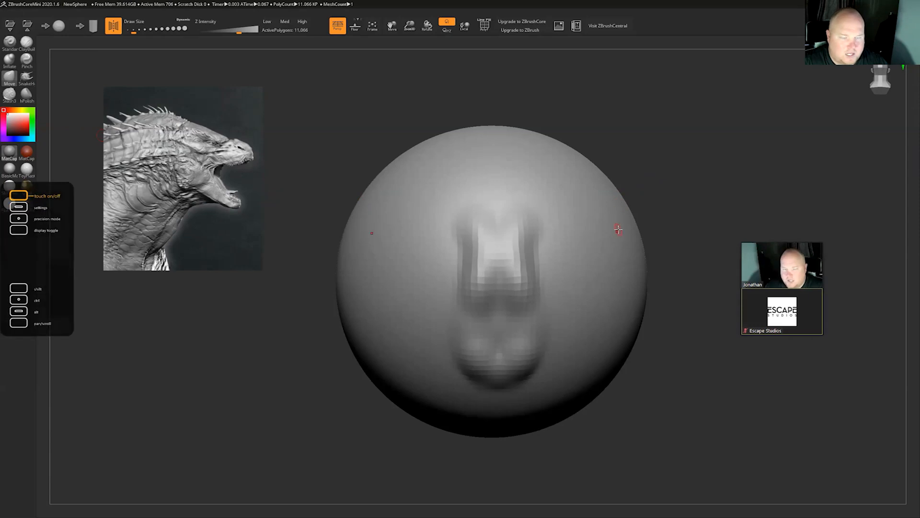
{"action": "left_click_drag", "start_coordinate": [610, 224], "coordinate": [661, 216]}
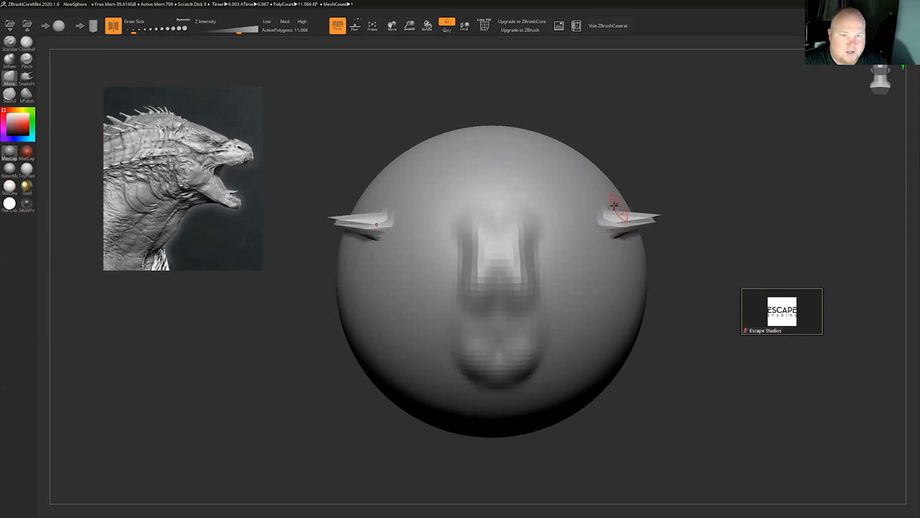
{"action": "key", "text": "ctrl+z"}
Try the Move brush's Draw Size at large and small values such as 192 and 62, and set Z Intensity to 15.
{"action": "left_click_drag", "start_coordinate": [666, 226], "coordinate": [637, 228], "text": "alt"}
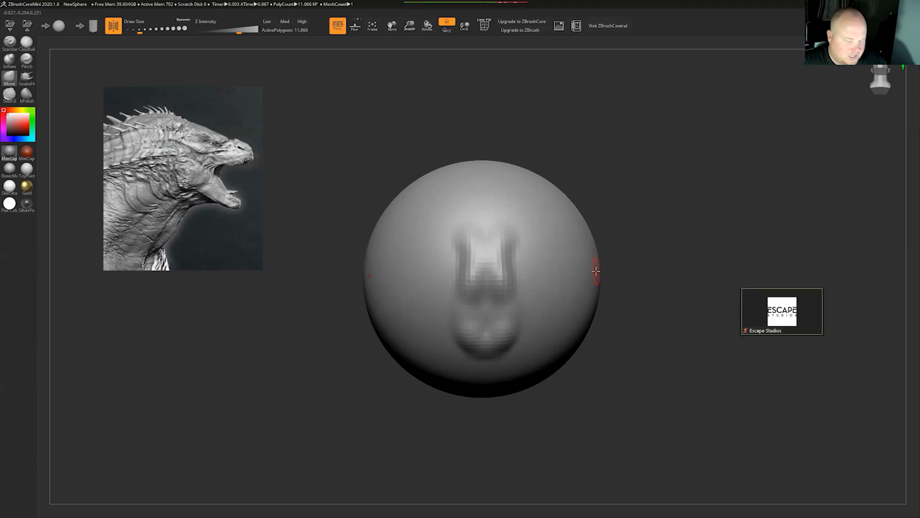
{"action": "key", "text": "s"}
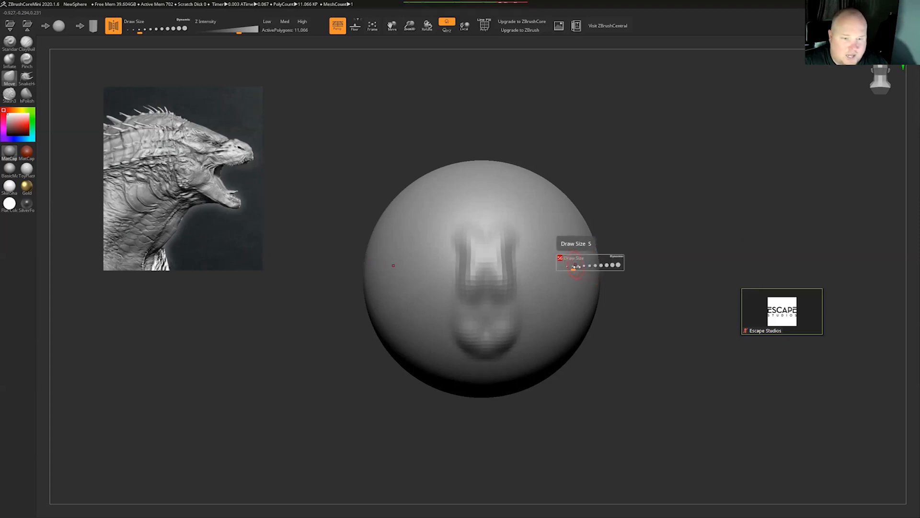
{"action": "left_click_drag", "start_coordinate": [575, 267], "coordinate": [591, 268]}
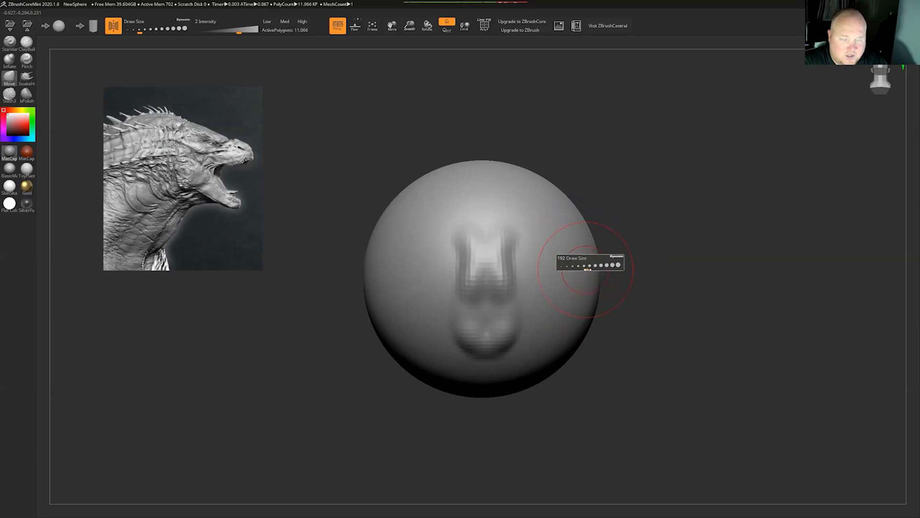
{"action": "key", "text": "u"}
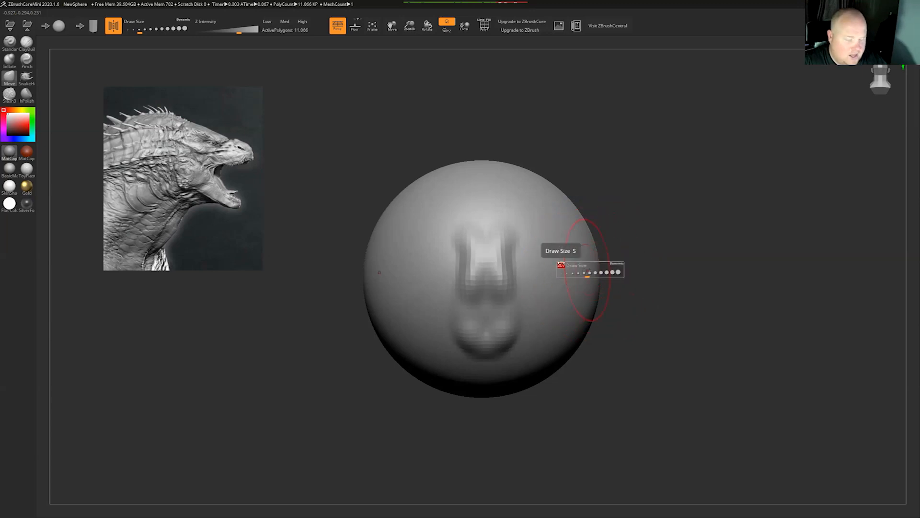
{"action": "left_click_drag", "start_coordinate": [577, 246], "coordinate": [560, 247]}
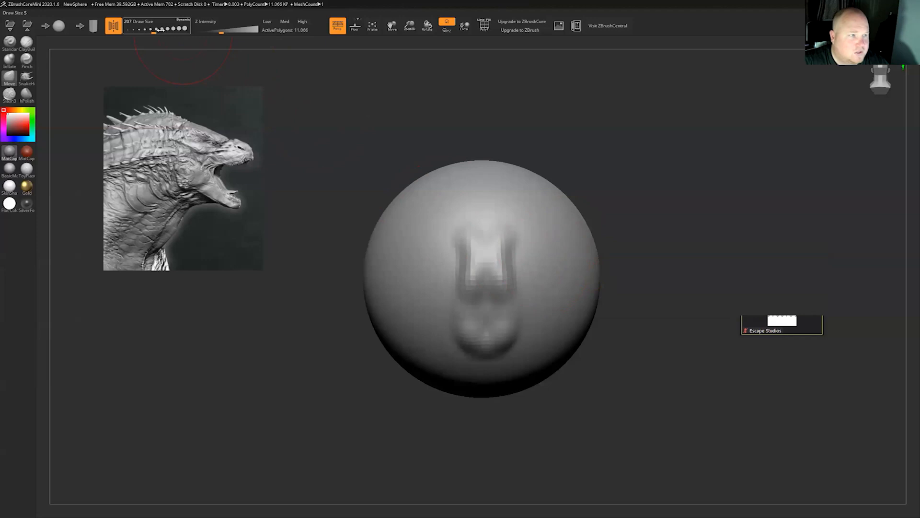
{"action": "left_click_drag", "start_coordinate": [152, 32], "coordinate": [135, 30]}
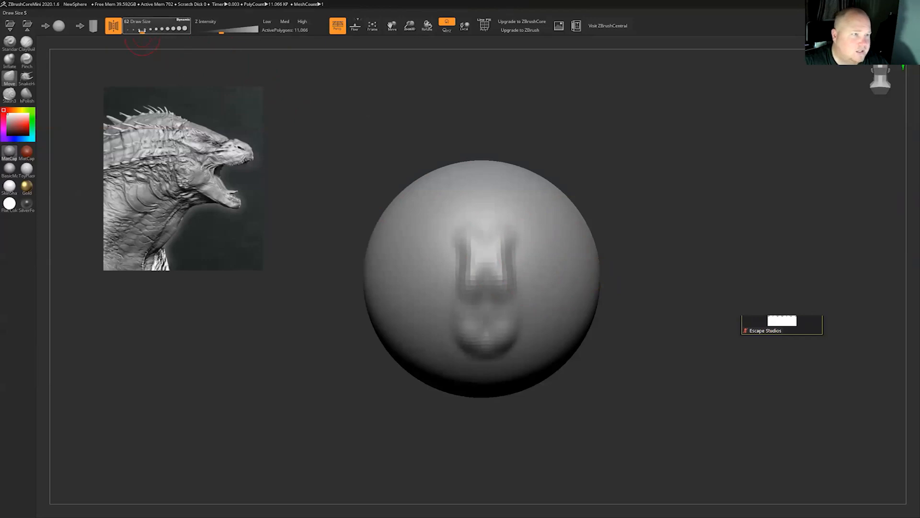
{"action": "left_click_drag", "start_coordinate": [142, 30], "coordinate": [154, 30]}
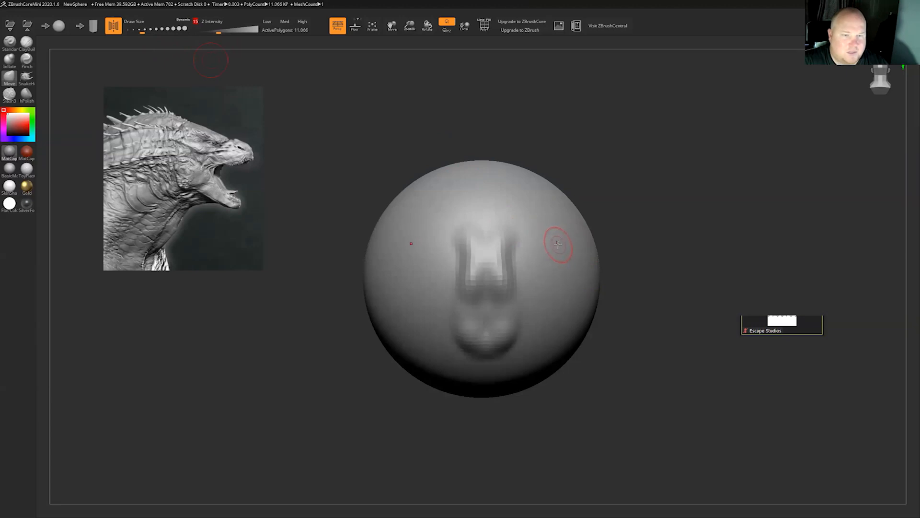
{"action": "left_click_drag", "start_coordinate": [150, 32], "coordinate": [136, 30]}
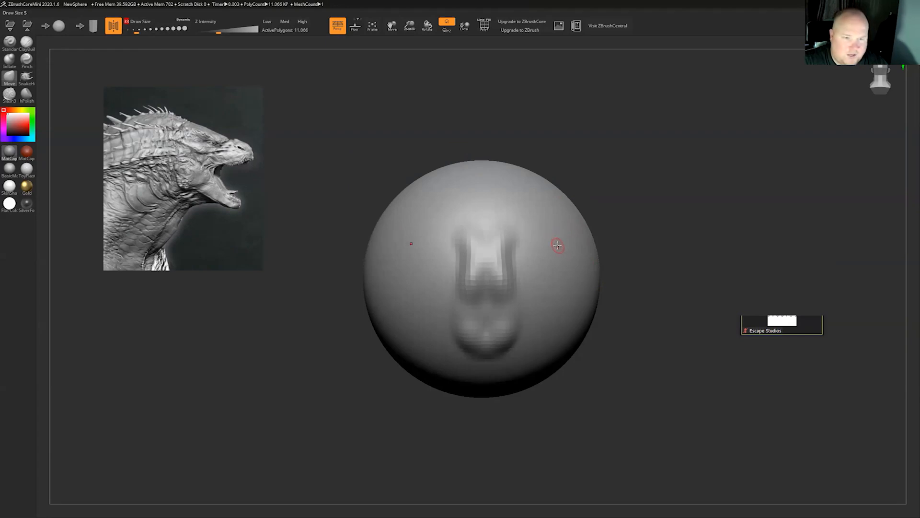
Try mirrored Move and ClayBuildup strokes on both sides of the inflated form, and undo the ClayBuildup strokes.
{"action": "mouse_move", "coordinate": [550, 216]}
{"action": "left_mouse_down"}
{"action": "mouse_move", "coordinate": [551, 254]}
{"action": "mouse_move", "coordinate": [542, 226]}
{"action": "mouse_move", "coordinate": [554, 259]}
{"action": "mouse_move", "coordinate": [527, 289]}
{"action": "mouse_move", "coordinate": [551, 291]}
{"action": "mouse_move", "coordinate": [544, 311]}
{"action": "mouse_move", "coordinate": [577, 254]}
{"action": "mouse_move", "coordinate": [569, 265]}
{"action": "left_mouse_up"}
{"action": "left_click", "coordinate": [27, 44]}
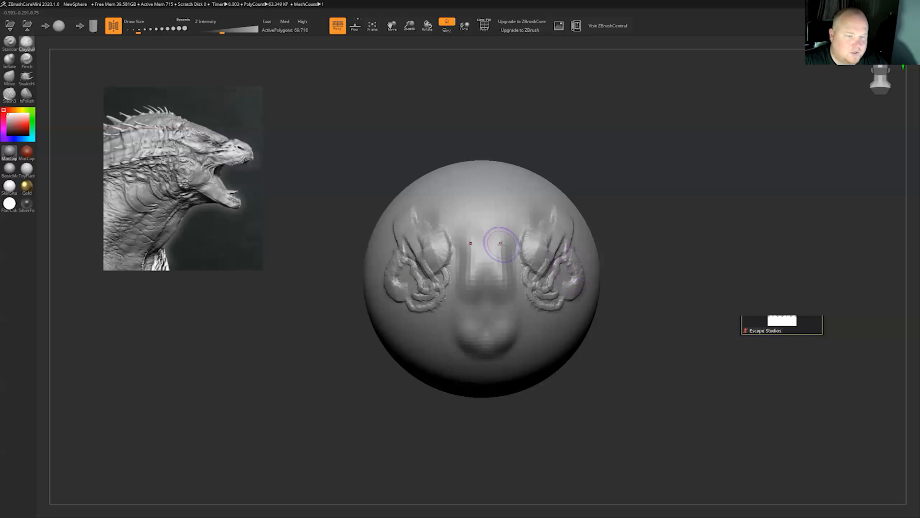
{"action": "key", "text": "ctrl+z"}
{"action": "key", "text": "ctrl+z"}
{"action": "key", "text": "ctrl+z"}
{"action": "key", "text": "ctrl+z"}
{"action": "key", "text": "ctrl+z"}
{"action": "key", "text": "ctrl+z"}
{"action": "key", "text": "ctrl+z"}
{"action": "key", "text": "ctrl+z"}
{"action": "key", "text": "ctrl+z"}
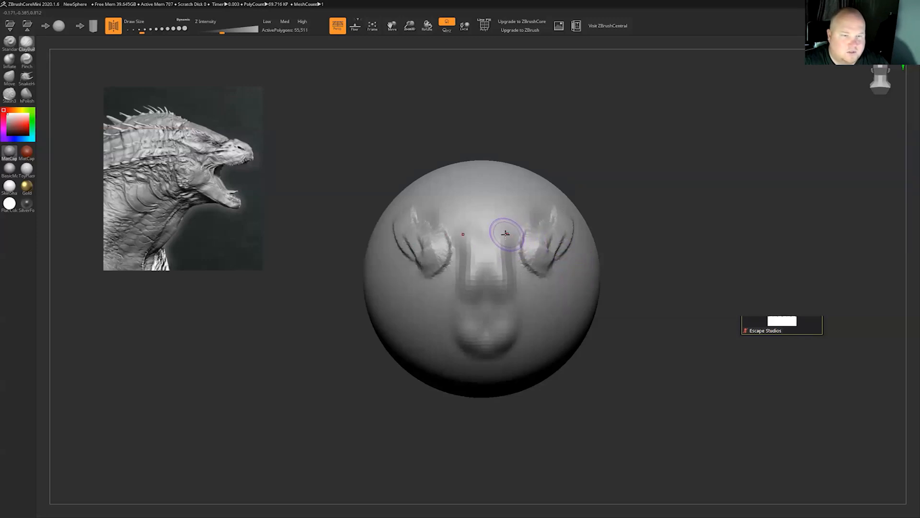
Choose the Move brush with a larger Draw Size and shift the Godzilla reference sideways.
{"action": "left_click", "coordinate": [10, 77]}
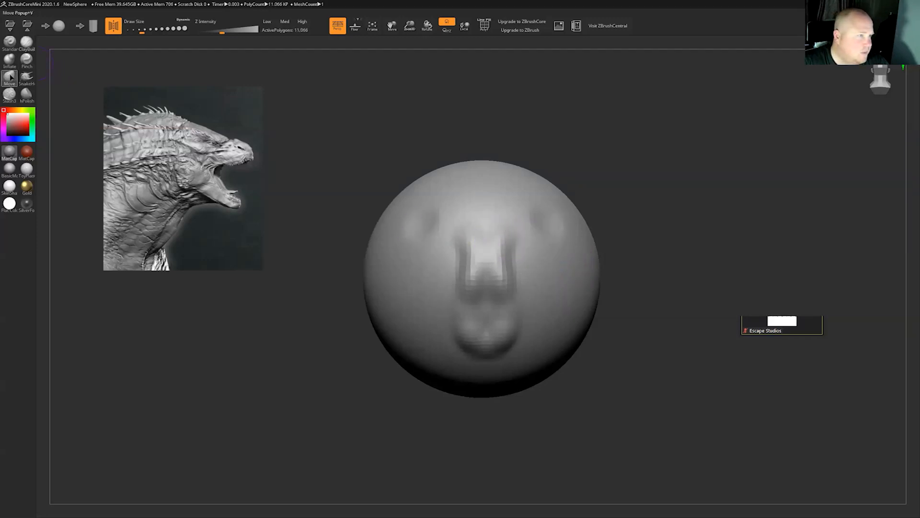
{"action": "key", "text": "]"}
{"action": "key", "text": "]"}
{"action": "key", "text": "]"}
{"action": "middle_click_drag", "start_coordinate": [197, 179], "coordinate": [84, 179]}
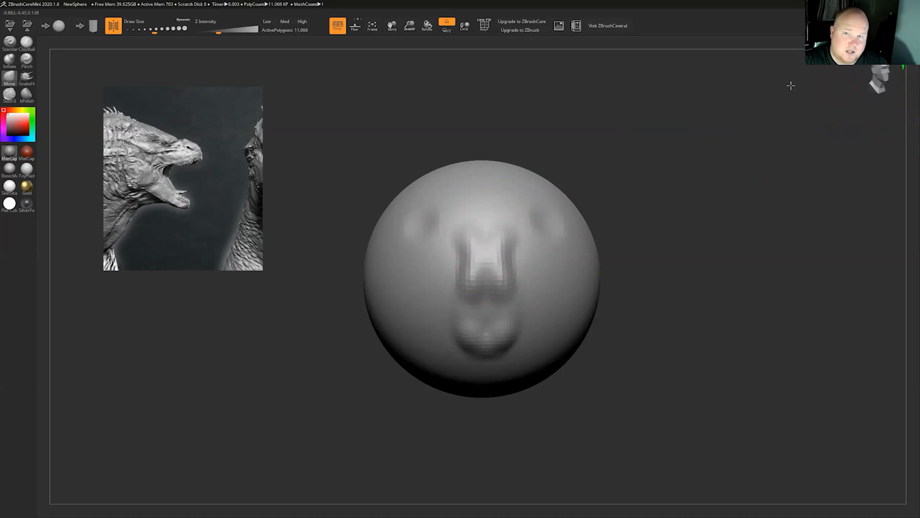
Undo the remaining strokes until the sphere is smooth, and reposition the reference on the open-mouthed head profile.
{"action": "key", "text": "ctrl+z"}
{"action": "key", "text": "ctrl+z"}
{"action": "key", "text": "ctrl+z"}
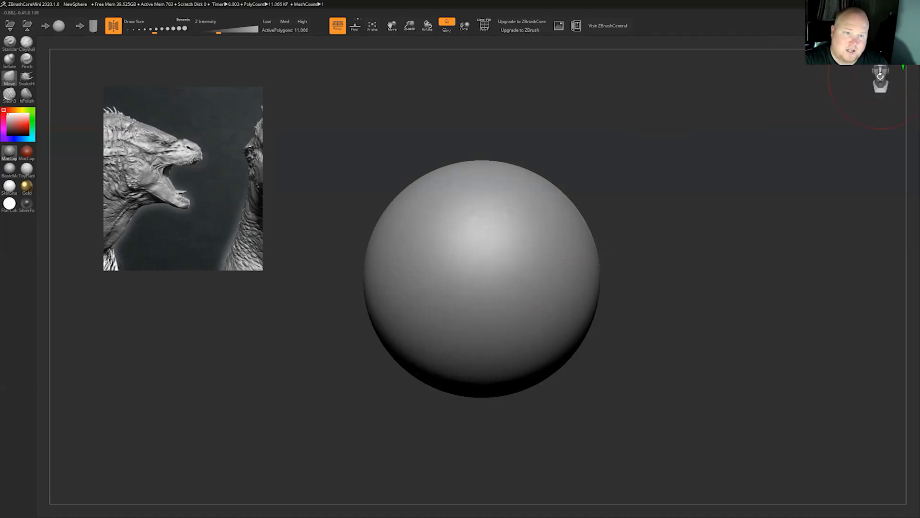
{"action": "middle_click_drag", "start_coordinate": [215, 172], "coordinate": [229, 175]}
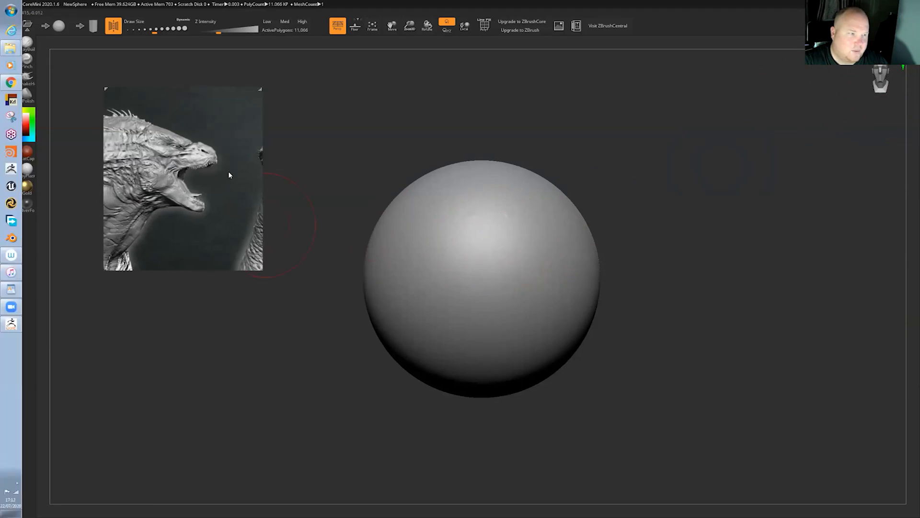
Choose ClayBuildup with a lower Z Intensity and build a wide, rounded mirrored muzzle on the sphere's front.
{"action": "left_click", "coordinate": [27, 42]}
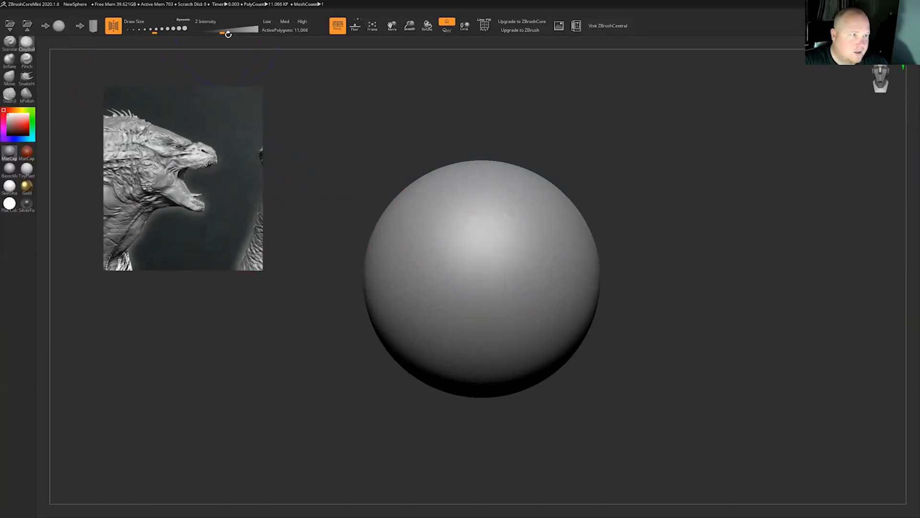
{"action": "left_click_drag", "start_coordinate": [228, 34], "coordinate": [214, 31]}
{"action": "mouse_move", "coordinate": [460, 212]}
{"action": "left_mouse_down"}
{"action": "mouse_move", "coordinate": [483, 263]}
{"action": "mouse_move", "coordinate": [496, 261]}
{"action": "mouse_move", "coordinate": [493, 249]}
{"action": "mouse_move", "coordinate": [502, 289]}
{"action": "mouse_move", "coordinate": [458, 270]}
{"action": "mouse_move", "coordinate": [493, 250]}
{"action": "mouse_move", "coordinate": [460, 226]}
{"action": "mouse_move", "coordinate": [451, 258]}
{"action": "mouse_move", "coordinate": [464, 288]}
{"action": "left_mouse_up"}
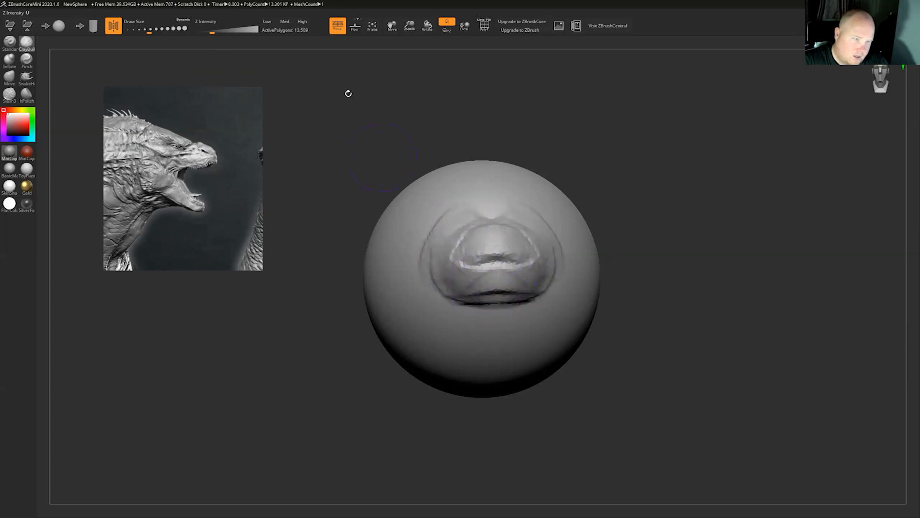
Set Z Intensity to 4 and layer soft ClayBuildup strokes over the muzzle's front, sides and underside.
{"action": "left_click", "coordinate": [207, 32]}
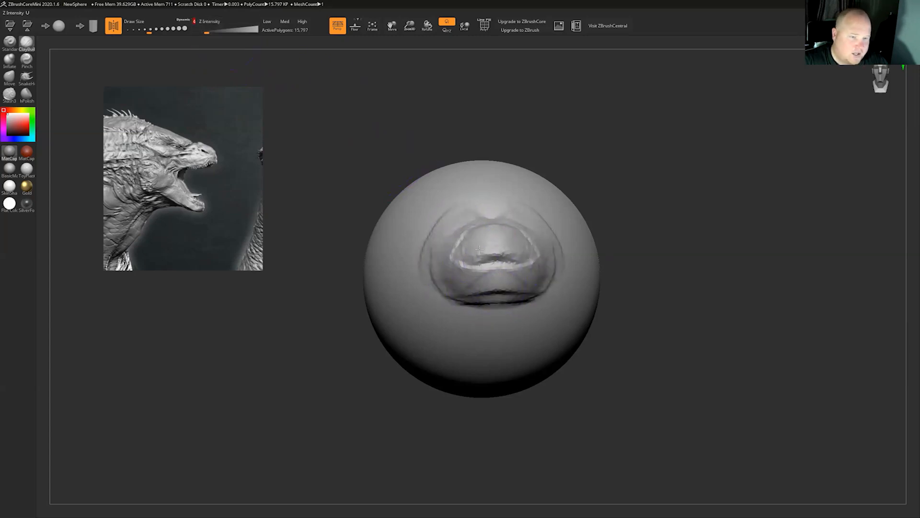
{"action": "left_click_drag", "start_coordinate": [501, 277], "coordinate": [482, 283]}
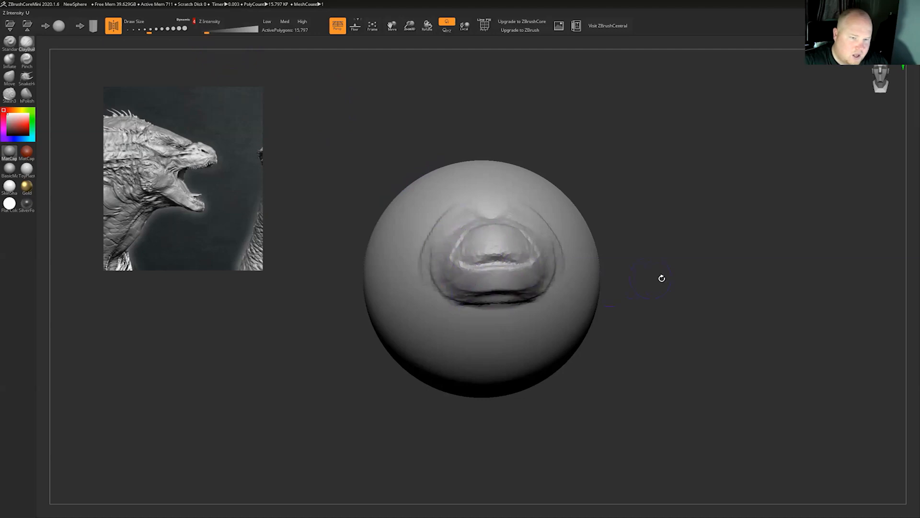
{"action": "left_click_drag", "start_coordinate": [662, 278], "coordinate": [747, 283]}
{"action": "left_click_drag", "start_coordinate": [535, 258], "coordinate": [538, 289]}
{"action": "left_click_drag", "start_coordinate": [527, 238], "coordinate": [522, 278]}
{"action": "left_click_drag", "start_coordinate": [578, 248], "coordinate": [551, 290]}
{"action": "left_click_drag", "start_coordinate": [641, 301], "coordinate": [606, 285]}
{"action": "left_click_drag", "start_coordinate": [519, 264], "coordinate": [538, 264]}
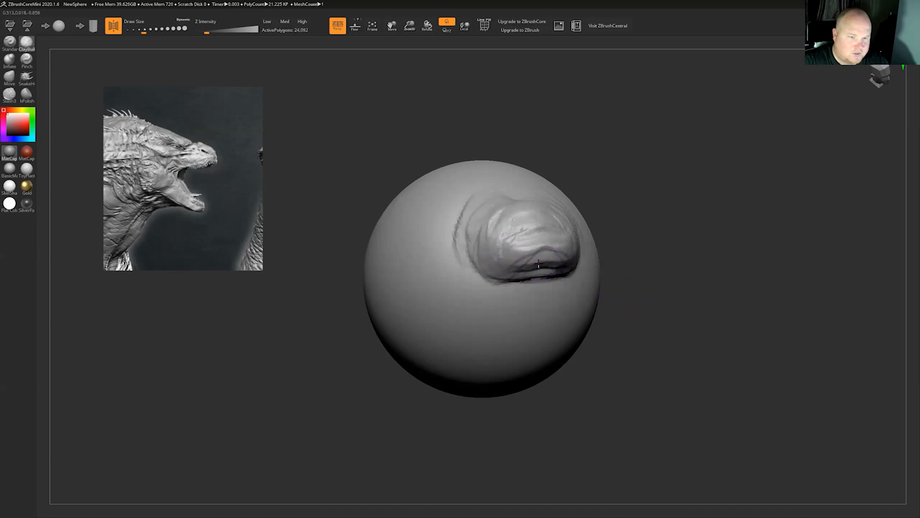
Extend the muzzle outward into a protruding upper jaw with more ClayBuildup strokes on its sides and tip.
{"action": "left_click_drag", "start_coordinate": [649, 273], "coordinate": [613, 276]}
{"action": "mouse_move", "coordinate": [511, 265]}
{"action": "left_mouse_down"}
{"action": "mouse_move", "coordinate": [509, 242]}
{"action": "mouse_move", "coordinate": [523, 271]}
{"action": "mouse_move", "coordinate": [471, 273]}
{"action": "mouse_move", "coordinate": [496, 216]}
{"action": "mouse_move", "coordinate": [508, 237]}
{"action": "left_mouse_up"}
{"action": "left_click_drag", "start_coordinate": [656, 211], "coordinate": [670, 216]}
{"action": "mouse_move", "coordinate": [574, 246]}
{"action": "left_mouse_down"}
{"action": "mouse_move", "coordinate": [537, 271]}
{"action": "mouse_move", "coordinate": [579, 265]}
{"action": "mouse_move", "coordinate": [565, 288]}
{"action": "left_mouse_up"}
{"action": "left_click_drag", "start_coordinate": [666, 286], "coordinate": [618, 266]}
{"action": "left_click_drag", "start_coordinate": [555, 263], "coordinate": [572, 262]}
{"action": "left_click_drag", "start_coordinate": [629, 262], "coordinate": [666, 235]}
{"action": "left_click_drag", "start_coordinate": [377, 152], "coordinate": [431, 143]}
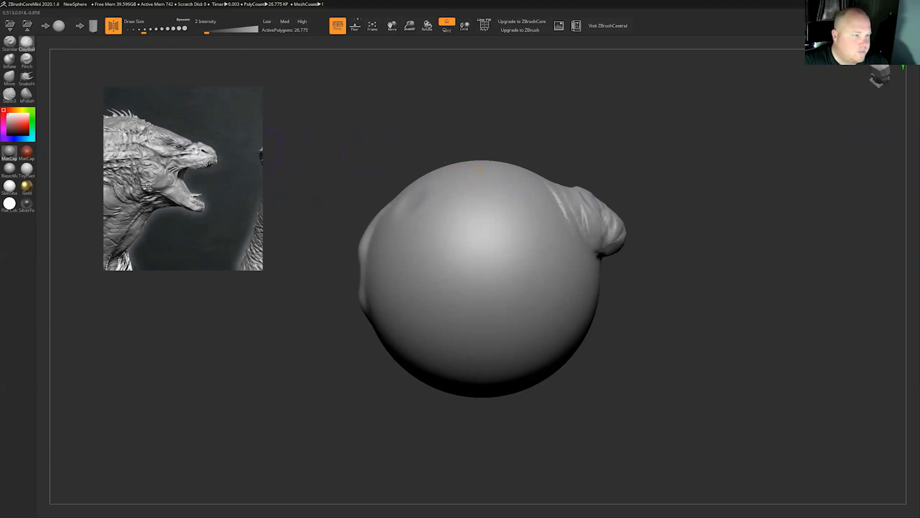
Build a protruding lower jaw beneath the snout with mirrored ClayBuildup strokes, and connect it to the upper jaw at the mouth corners.
{"action": "left_click_drag", "start_coordinate": [647, 185], "coordinate": [683, 228]}
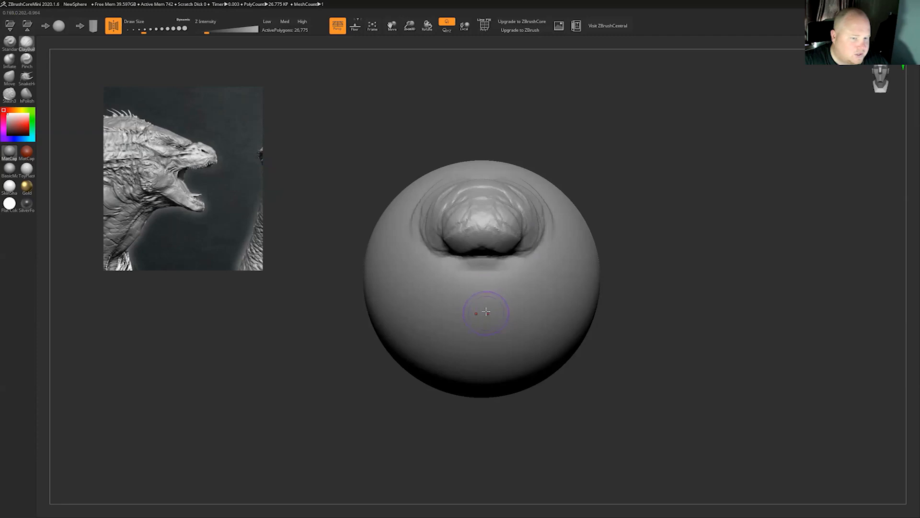
{"action": "mouse_move", "coordinate": [483, 310]}
{"action": "left_mouse_down"}
{"action": "mouse_move", "coordinate": [422, 288]}
{"action": "mouse_move", "coordinate": [497, 333]}
{"action": "mouse_move", "coordinate": [527, 307]}
{"action": "mouse_move", "coordinate": [455, 326]}
{"action": "mouse_move", "coordinate": [485, 319]}
{"action": "mouse_move", "coordinate": [500, 331]}
{"action": "mouse_move", "coordinate": [480, 320]}
{"action": "mouse_move", "coordinate": [494, 309]}
{"action": "mouse_move", "coordinate": [456, 304]}
{"action": "mouse_move", "coordinate": [494, 328]}
{"action": "left_mouse_up"}
{"action": "mouse_move", "coordinate": [433, 255]}
{"action": "left_mouse_down"}
{"action": "mouse_move", "coordinate": [446, 258]}
{"action": "mouse_move", "coordinate": [415, 261]}
{"action": "left_mouse_up"}
{"action": "mouse_move", "coordinate": [533, 256]}
{"action": "left_mouse_down"}
{"action": "mouse_move", "coordinate": [550, 263]}
{"action": "mouse_move", "coordinate": [527, 267]}
{"action": "mouse_move", "coordinate": [538, 244]}
{"action": "mouse_move", "coordinate": [548, 257]}
{"action": "left_mouse_up"}
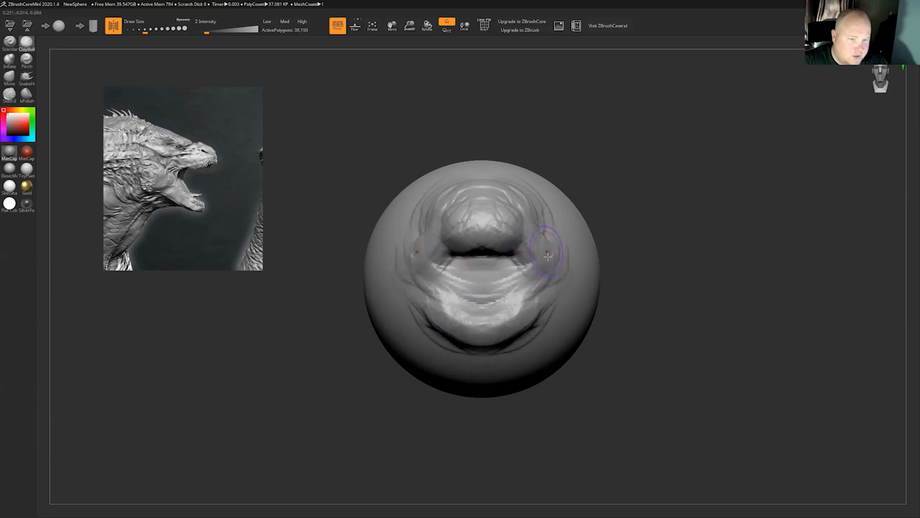
{"action": "mouse_move", "coordinate": [484, 301]}
{"action": "left_mouse_down"}
{"action": "mouse_move", "coordinate": [429, 303]}
{"action": "mouse_move", "coordinate": [458, 307]}
{"action": "left_mouse_up"}
{"action": "mouse_move", "coordinate": [661, 297]}
{"action": "left_mouse_down"}
{"action": "mouse_move", "coordinate": [706, 294]}
{"action": "mouse_move", "coordinate": [694, 294]}
{"action": "mouse_move", "coordinate": [693, 305]}
{"action": "left_mouse_up"}
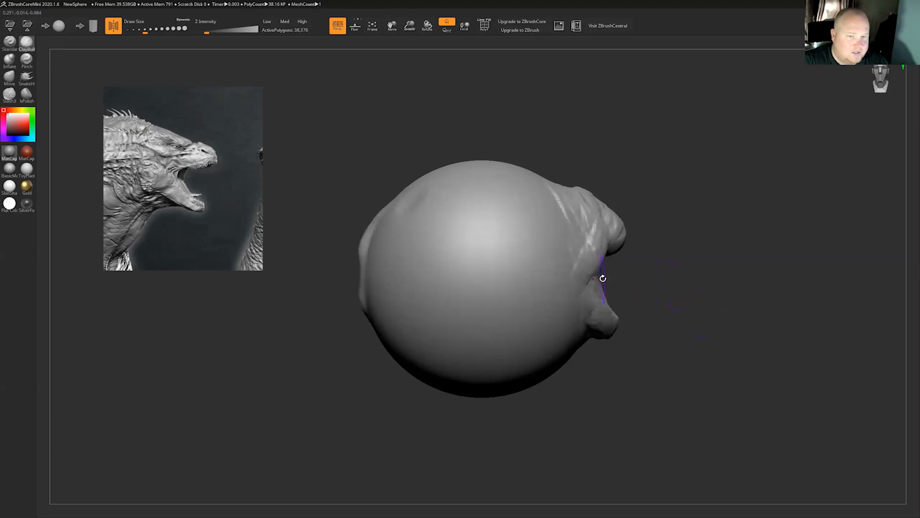
{"action": "mouse_move", "coordinate": [687, 264]}
{"action": "left_mouse_down"}
{"action": "mouse_move", "coordinate": [688, 273]}
{"action": "mouse_move", "coordinate": [698, 269]}
{"action": "mouse_move", "coordinate": [631, 244]}
{"action": "left_mouse_up"}
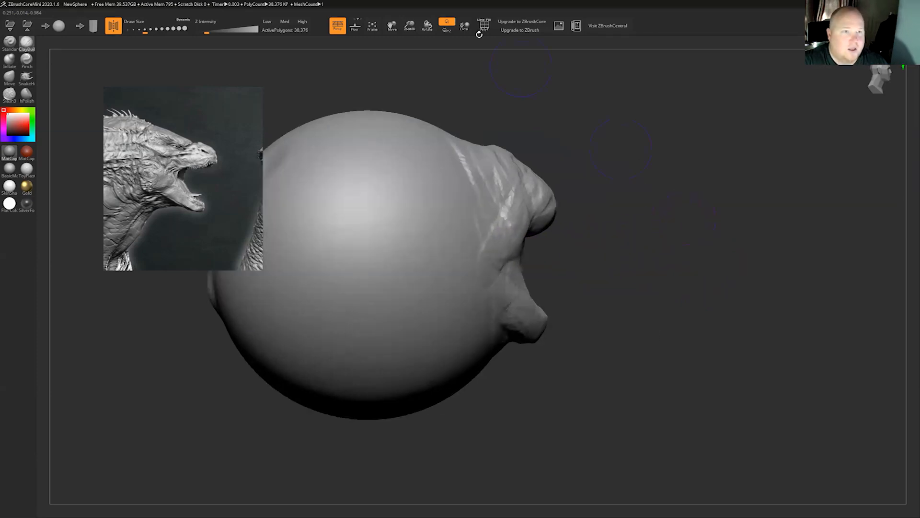
Reframe and enlarge the floating reference image so Godzilla's whole open-mouthed head can be compared with the sculpt.
{"action": "mouse_move", "coordinate": [402, 31]}
{"action": "left_mouse_down"}
{"action": "mouse_move", "coordinate": [422, 43]}
{"action": "mouse_move", "coordinate": [427, 26]}
{"action": "mouse_move", "coordinate": [411, 33]}
{"action": "mouse_move", "coordinate": [404, 9]}
{"action": "left_mouse_up"}
{"action": "mouse_move", "coordinate": [670, 181]}
{"action": "right_mouse_down", "text": "ctrl"}
{"action": "mouse_move", "coordinate": [709, 188]}
{"action": "mouse_move", "coordinate": [689, 175]}
{"action": "mouse_move", "coordinate": [675, 181]}
{"action": "mouse_move", "coordinate": [687, 190]}
{"action": "mouse_move", "coordinate": [655, 184]}
{"action": "mouse_move", "coordinate": [704, 185]}
{"action": "mouse_move", "coordinate": [602, 195]}
{"action": "mouse_move", "coordinate": [614, 203]}
{"action": "mouse_move", "coordinate": [665, 190]}
{"action": "mouse_move", "coordinate": [684, 201]}
{"action": "mouse_move", "coordinate": [628, 226]}
{"action": "mouse_move", "coordinate": [639, 226]}
{"action": "mouse_move", "coordinate": [626, 223]}
{"action": "mouse_move", "coordinate": [668, 218]}
{"action": "right_mouse_up", "text": "ctrl"}
{"action": "middle_click_drag", "start_coordinate": [143, 161], "coordinate": [203, 161]}
{"action": "scroll", "coordinate": [202, 161], "scroll_direction": "up", "scroll_amount": 4}
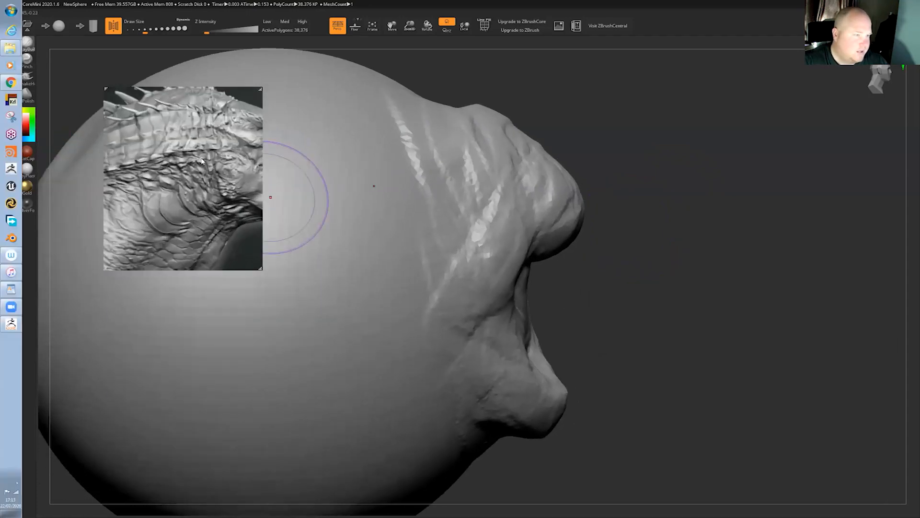
{"action": "scroll", "coordinate": [122, 208], "scroll_direction": "down", "scroll_amount": 4}
{"action": "left_click", "coordinate": [262, 271]}
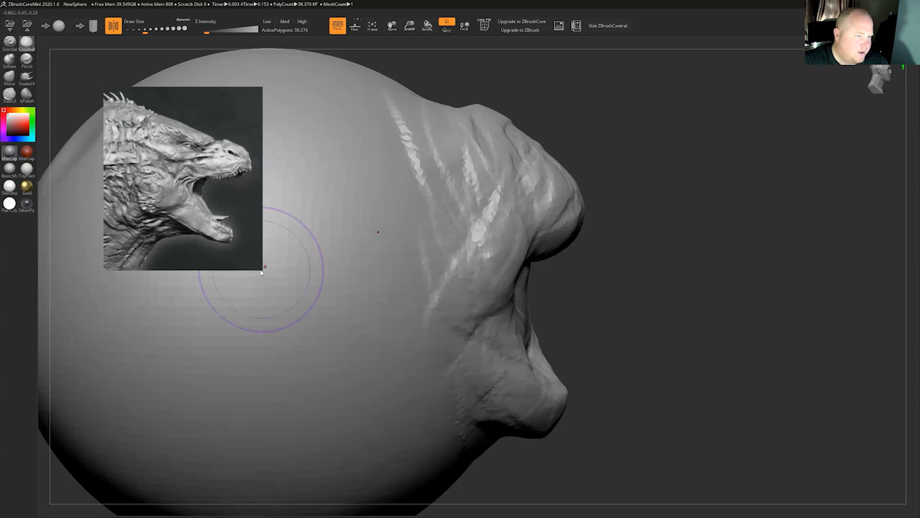
{"action": "left_click_drag", "start_coordinate": [256, 270], "coordinate": [329, 375]}
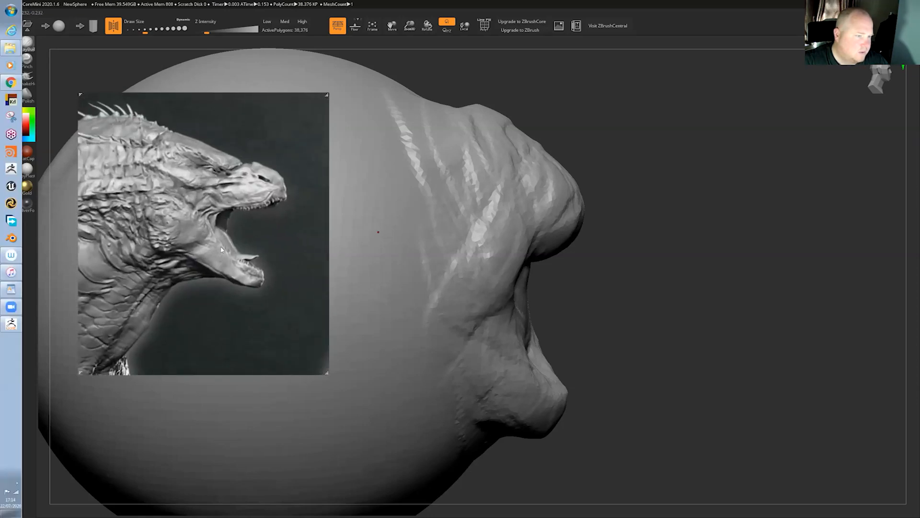
{"action": "left_click_drag", "start_coordinate": [583, 258], "coordinate": [666, 216]}
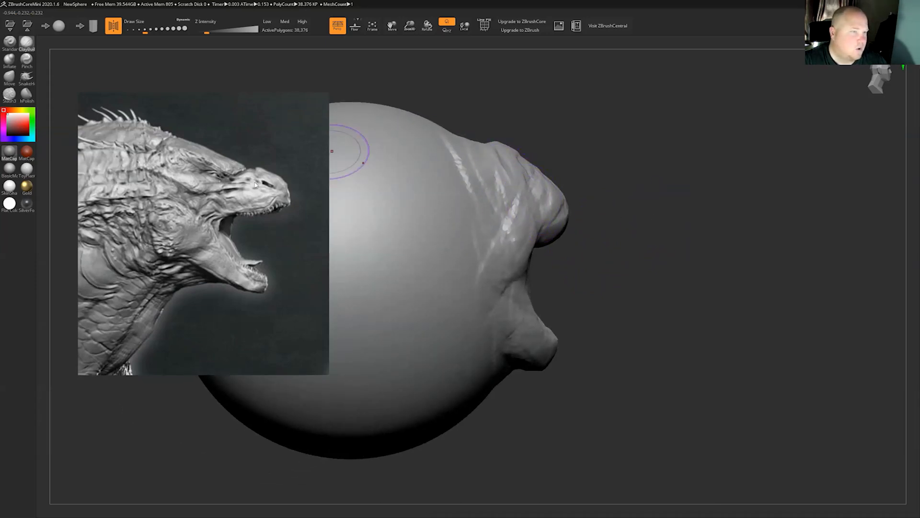
Pull the tip of the upper jaw outward with the Move brush into a longer, rounded snout that follows the reference.
{"action": "left_click_drag", "start_coordinate": [602, 189], "coordinate": [587, 195]}
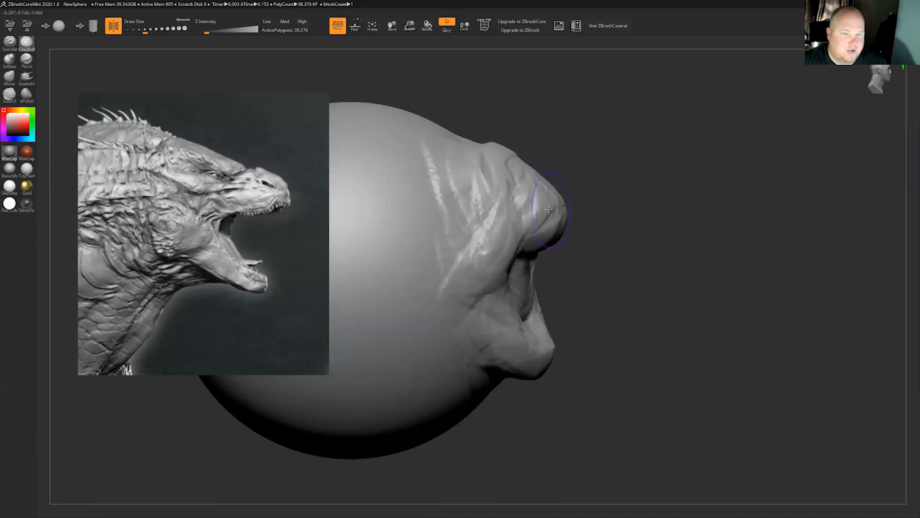
{"action": "left_click", "coordinate": [9, 77]}
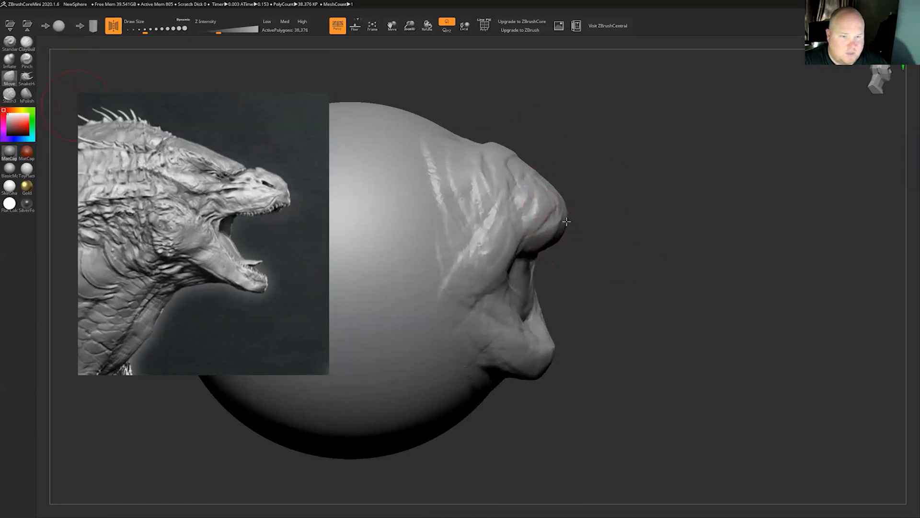
{"action": "left_click_drag", "start_coordinate": [545, 205], "coordinate": [603, 232]}
{"action": "left_click_drag", "start_coordinate": [635, 265], "coordinate": [606, 230]}
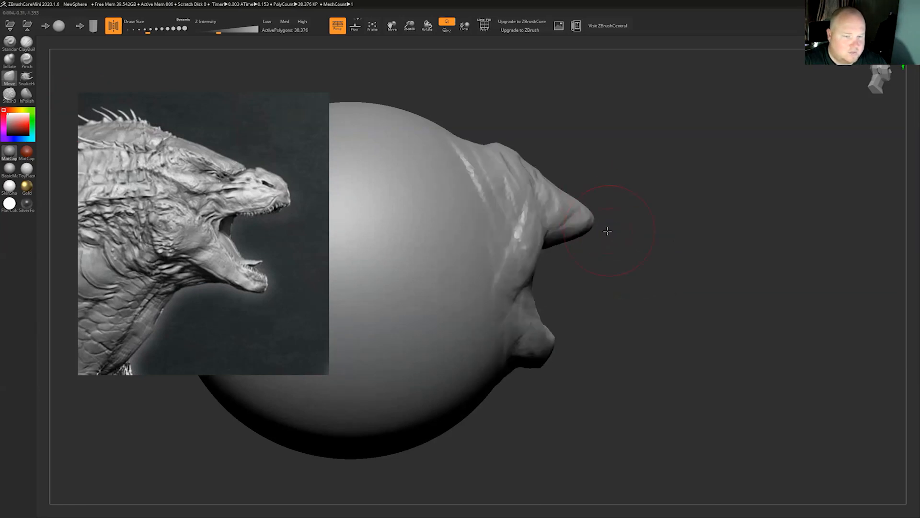
{"action": "mouse_move", "coordinate": [664, 273]}
{"action": "left_mouse_down"}
{"action": "mouse_move", "coordinate": [593, 228]}
{"action": "mouse_move", "coordinate": [629, 230]}
{"action": "mouse_move", "coordinate": [627, 214]}
{"action": "mouse_move", "coordinate": [595, 230]}
{"action": "mouse_move", "coordinate": [557, 140]}
{"action": "left_mouse_up"}
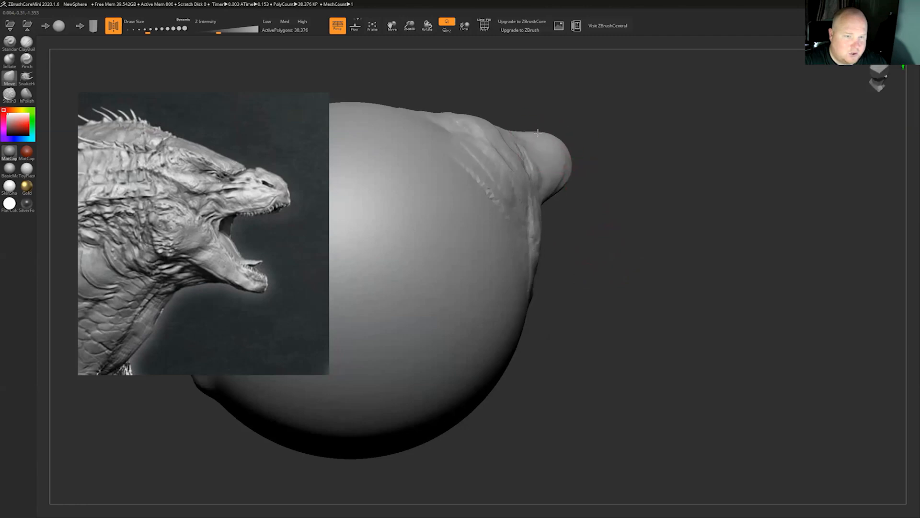
{"action": "mouse_move", "coordinate": [618, 133]}
{"action": "left_mouse_down"}
{"action": "mouse_move", "coordinate": [652, 191]}
{"action": "mouse_move", "coordinate": [599, 193]}
{"action": "left_mouse_up"}
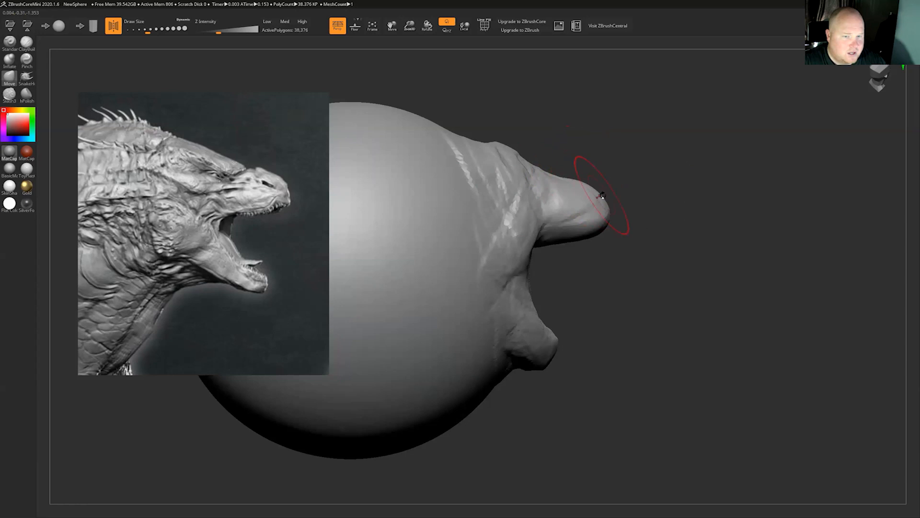
{"action": "mouse_move", "coordinate": [639, 205]}
{"action": "left_mouse_down"}
{"action": "mouse_move", "coordinate": [631, 278]}
{"action": "mouse_move", "coordinate": [637, 214]}
{"action": "mouse_move", "coordinate": [635, 266]}
{"action": "left_mouse_up"}
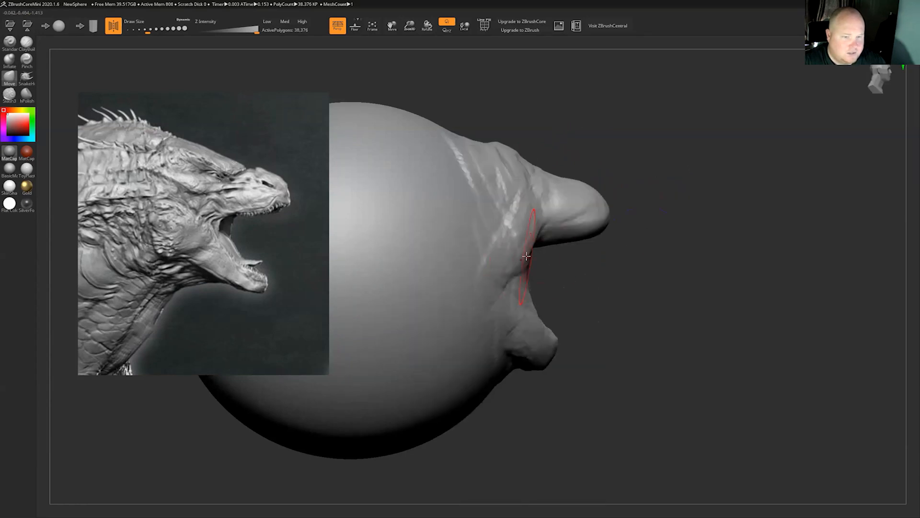
Lower the Move brush's Z Intensity from its maximum and pull the lower jaw forward to nearly the snout's length.
{"action": "left_click", "coordinate": [218, 31]}
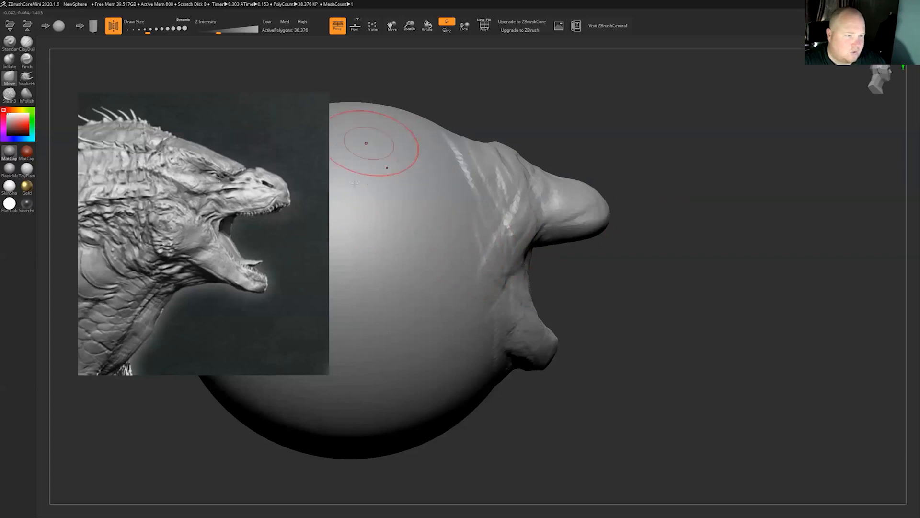
{"action": "mouse_move", "coordinate": [541, 380]}
{"action": "left_mouse_down"}
{"action": "mouse_move", "coordinate": [653, 370]}
{"action": "mouse_move", "coordinate": [711, 380]}
{"action": "left_mouse_up"}
{"action": "mouse_move", "coordinate": [615, 367]}
{"action": "left_mouse_down"}
{"action": "mouse_move", "coordinate": [649, 365]}
{"action": "mouse_move", "coordinate": [579, 370]}
{"action": "mouse_move", "coordinate": [645, 290]}
{"action": "mouse_move", "coordinate": [611, 296]}
{"action": "left_mouse_up"}
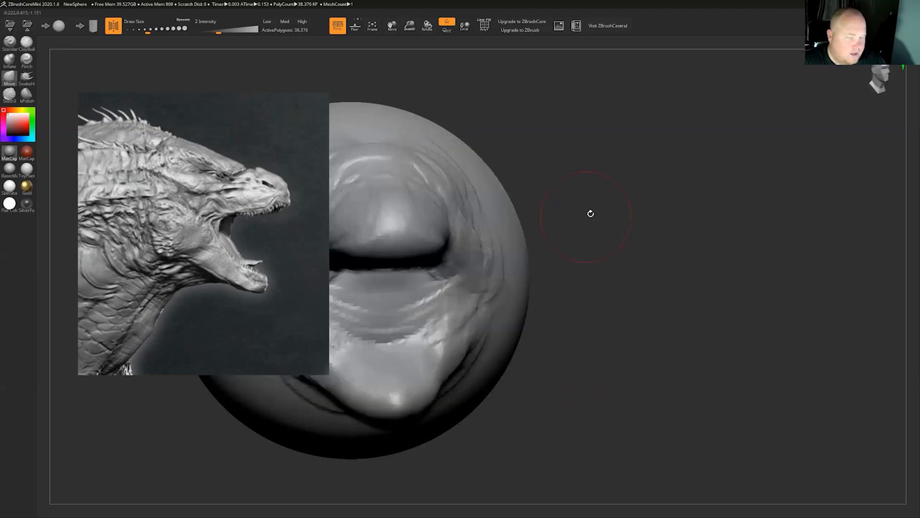
{"action": "mouse_move", "coordinate": [623, 203]}
{"action": "left_mouse_down"}
{"action": "mouse_move", "coordinate": [662, 273]}
{"action": "mouse_move", "coordinate": [592, 220]}
{"action": "left_mouse_up"}
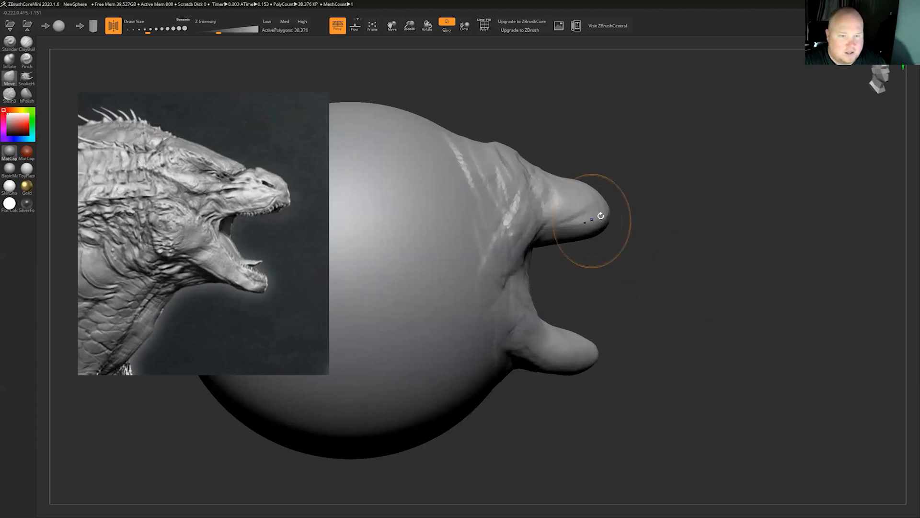
{"action": "left_click_drag", "start_coordinate": [643, 257], "coordinate": [581, 245]}
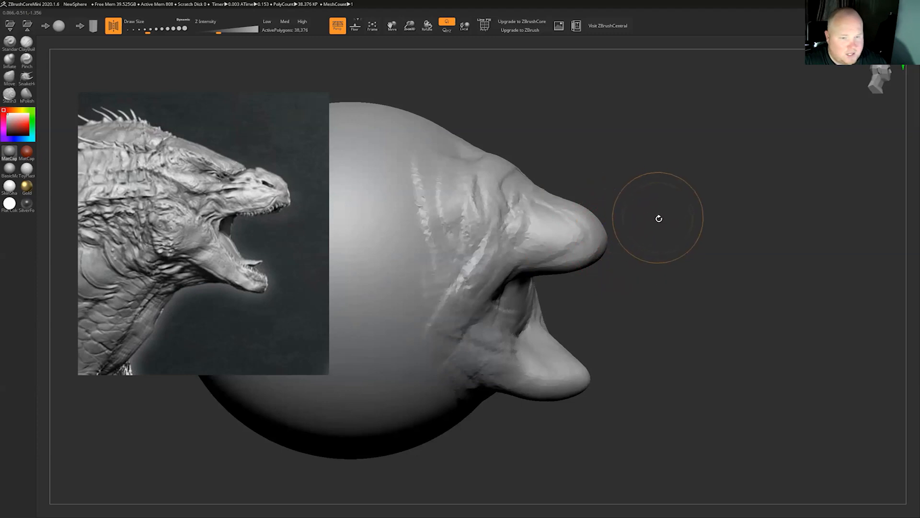
{"action": "left_click_drag", "start_coordinate": [660, 242], "coordinate": [658, 258]}
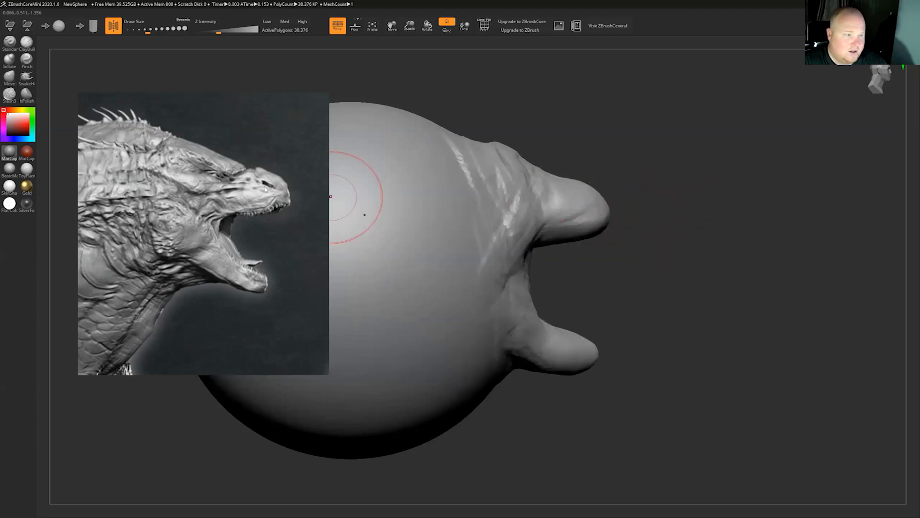
Move the reference image clear of the sculpt and carve a deep mouth cavity between the jaws with ClayBuildup.
{"action": "left_click_drag", "start_coordinate": [266, 187], "coordinate": [234, 186]}
{"action": "mouse_move", "coordinate": [669, 230]}
{"action": "left_mouse_down"}
{"action": "mouse_move", "coordinate": [661, 233]}
{"action": "mouse_move", "coordinate": [663, 250]}
{"action": "mouse_move", "coordinate": [667, 230]}
{"action": "mouse_move", "coordinate": [766, 179]}
{"action": "mouse_move", "coordinate": [713, 195]}
{"action": "mouse_move", "coordinate": [731, 195]}
{"action": "mouse_move", "coordinate": [692, 187]}
{"action": "mouse_move", "coordinate": [721, 176]}
{"action": "left_mouse_up"}
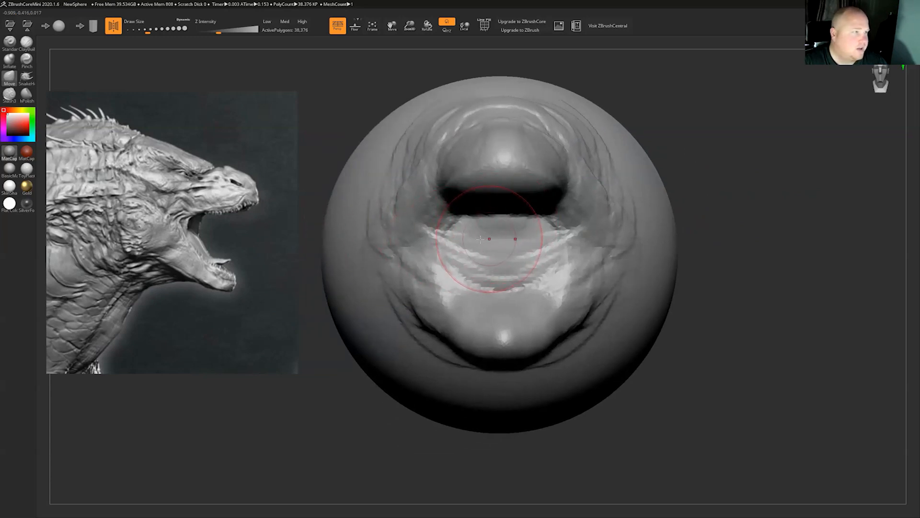
{"action": "left_click", "coordinate": [26, 42]}
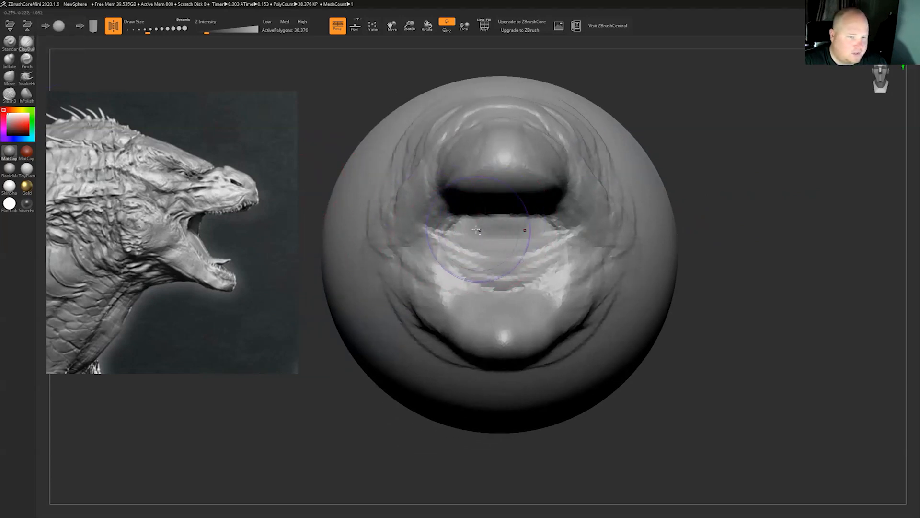
{"action": "left_click_drag", "start_coordinate": [481, 251], "coordinate": [490, 233]}
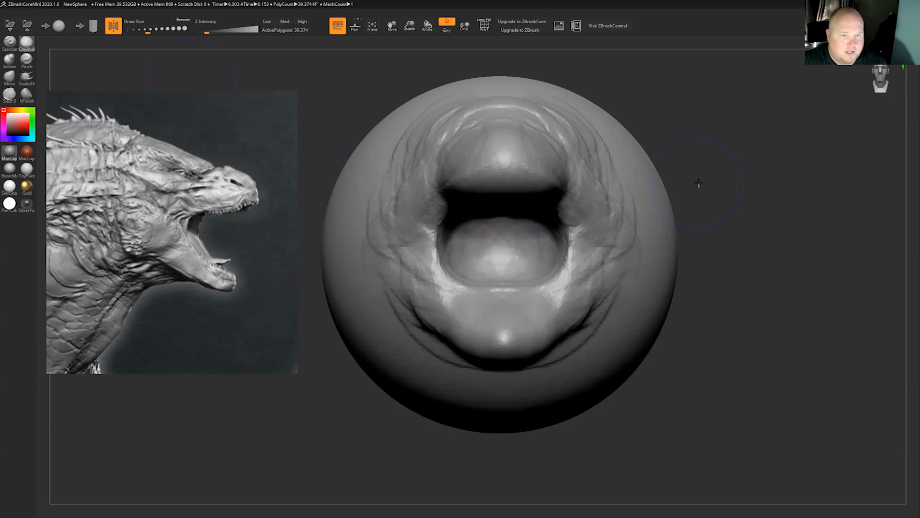
{"action": "left_click_drag", "start_coordinate": [699, 183], "coordinate": [577, 224]}
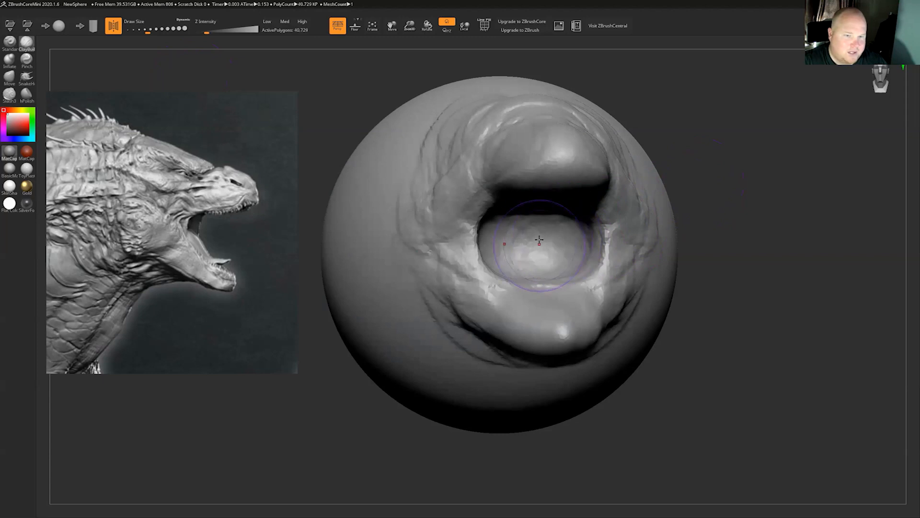
{"action": "mouse_move", "coordinate": [526, 220]}
{"action": "left_mouse_down"}
{"action": "mouse_move", "coordinate": [524, 241]}
{"action": "mouse_move", "coordinate": [513, 242]}
{"action": "left_mouse_up"}
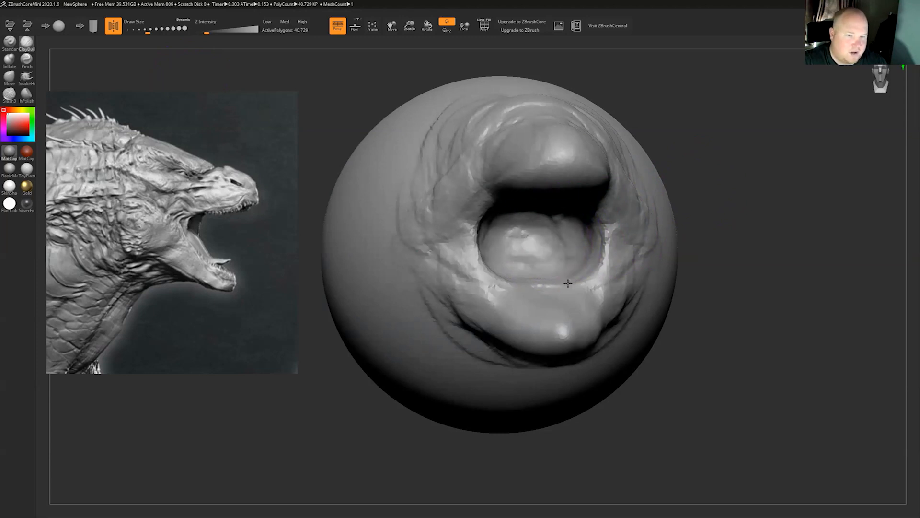
Hollow out the inner side of the lower jaw with mirrored strokes of a smaller ClayBuildup brush.
{"action": "left_click_drag", "start_coordinate": [693, 195], "coordinate": [676, 206], "text": "shift"}
{"action": "mouse_move", "coordinate": [507, 335]}
{"action": "left_mouse_down"}
{"action": "mouse_move", "coordinate": [528, 322]}
{"action": "mouse_move", "coordinate": [513, 343]}
{"action": "left_mouse_up"}
{"action": "mouse_move", "coordinate": [702, 394]}
{"action": "left_mouse_down", "text": "alt"}
{"action": "mouse_move", "coordinate": [708, 416]}
{"action": "mouse_move", "coordinate": [685, 240]}
{"action": "mouse_move", "coordinate": [645, 169]}
{"action": "mouse_move", "coordinate": [550, 205]}
{"action": "left_mouse_up", "text": "alt"}
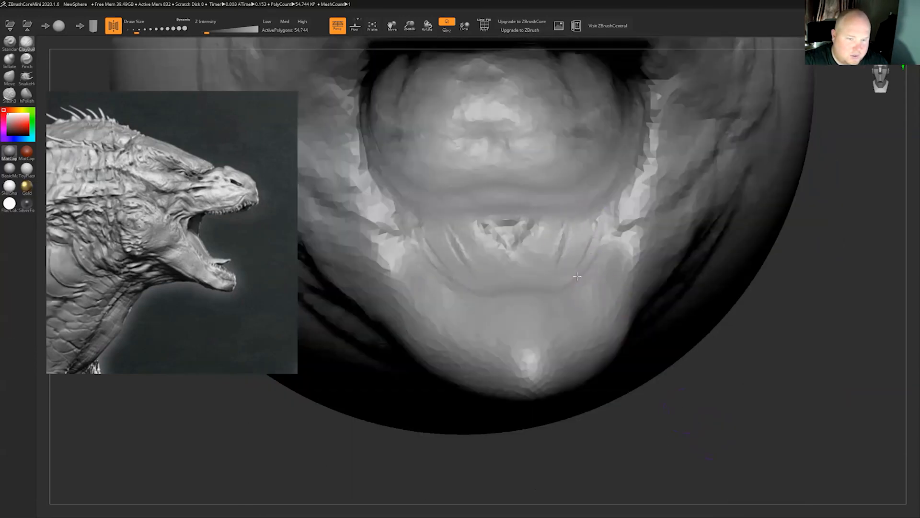
{"action": "mouse_move", "coordinate": [602, 220]}
{"action": "left_mouse_down"}
{"action": "mouse_move", "coordinate": [581, 282]}
{"action": "mouse_move", "coordinate": [519, 288]}
{"action": "mouse_move", "coordinate": [545, 292]}
{"action": "mouse_move", "coordinate": [556, 268]}
{"action": "left_mouse_up"}
{"action": "mouse_move", "coordinate": [572, 218]}
{"action": "left_mouse_down"}
{"action": "mouse_move", "coordinate": [552, 265]}
{"action": "mouse_move", "coordinate": [571, 261]}
{"action": "left_mouse_up"}
{"action": "left_click_drag", "start_coordinate": [593, 204], "coordinate": [562, 310]}
{"action": "mouse_move", "coordinate": [594, 251]}
{"action": "left_mouse_down"}
{"action": "mouse_move", "coordinate": [578, 280]}
{"action": "mouse_move", "coordinate": [510, 301]}
{"action": "left_mouse_up"}
{"action": "left_click_drag", "start_coordinate": [568, 282], "coordinate": [523, 286]}
Switch to the browser and examine the ZBrushCoreMini versus ZBrushCore feature comparison and system requirements, and return to the sculpt.
{"action": "key", "text": "alt+Tab"}
{"action": "left_click_drag", "start_coordinate": [777, 463], "coordinate": [790, 123]}
{"action": "left_click_drag", "start_coordinate": [239, 157], "coordinate": [159, 145]}
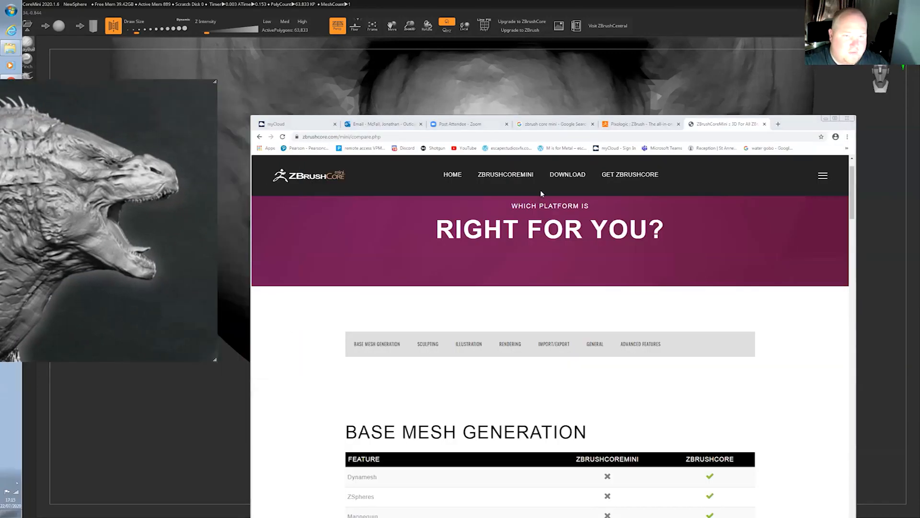
{"action": "mouse_move", "coordinate": [499, 177]}
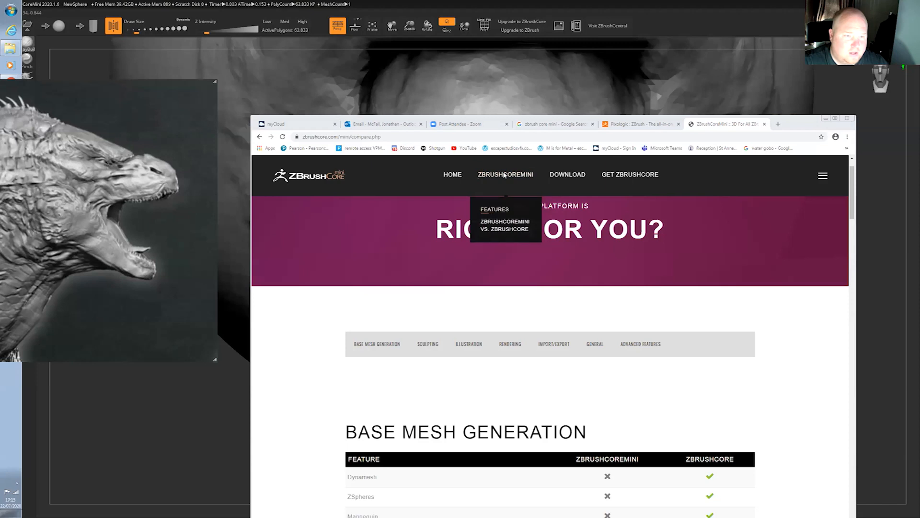
{"action": "left_click", "coordinate": [503, 178]}
{"action": "left_click_drag", "start_coordinate": [802, 122], "coordinate": [787, 91]}
{"action": "scroll", "coordinate": [607, 262], "scroll_direction": "down", "scroll_amount": 12}
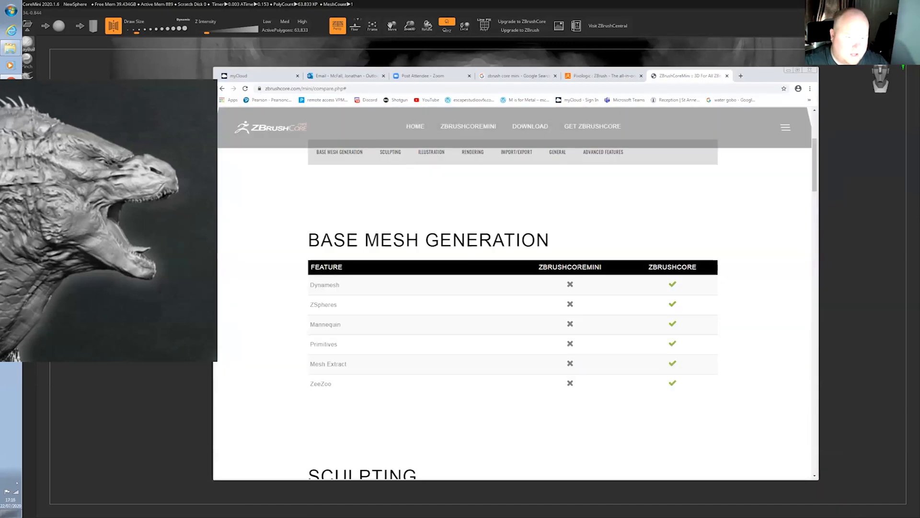
{"action": "scroll", "coordinate": [541, 267], "scroll_direction": "down", "scroll_amount": 3}
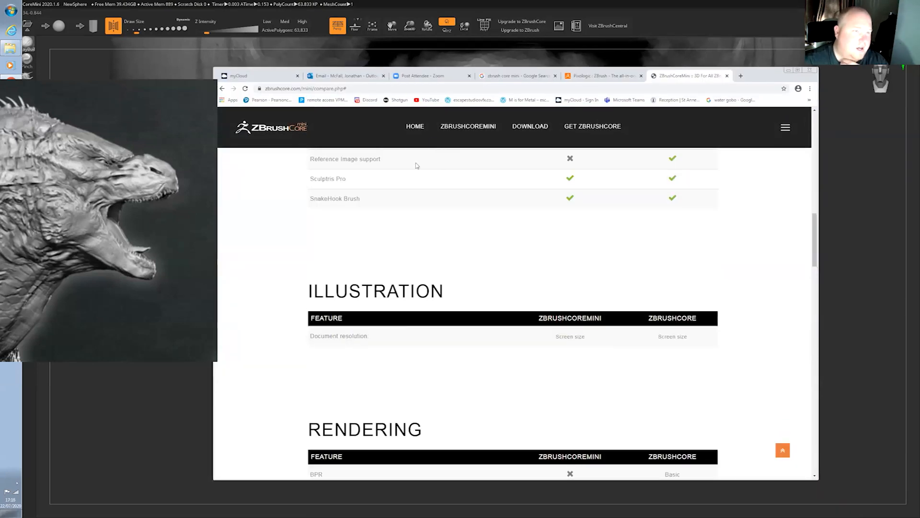
{"action": "scroll", "coordinate": [537, 335], "scroll_direction": "down", "scroll_amount": 17}
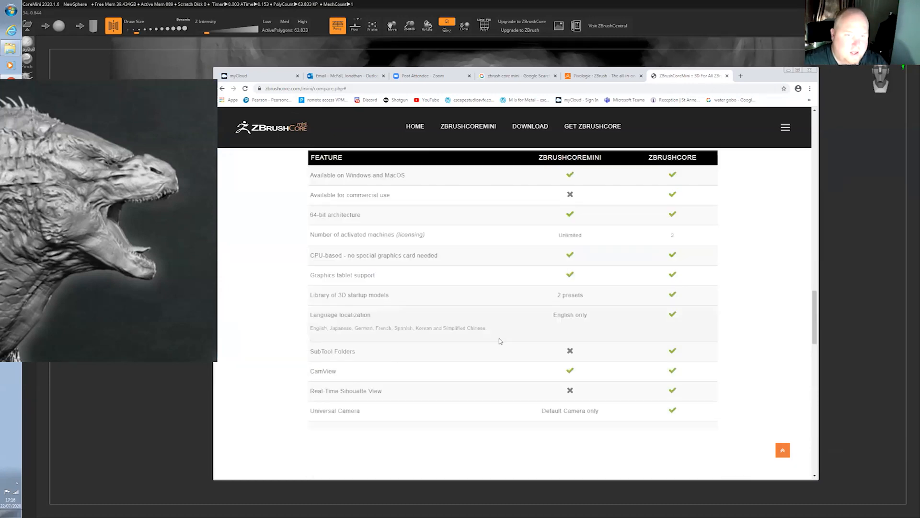
{"action": "scroll", "coordinate": [507, 331], "scroll_direction": "down", "scroll_amount": 13}
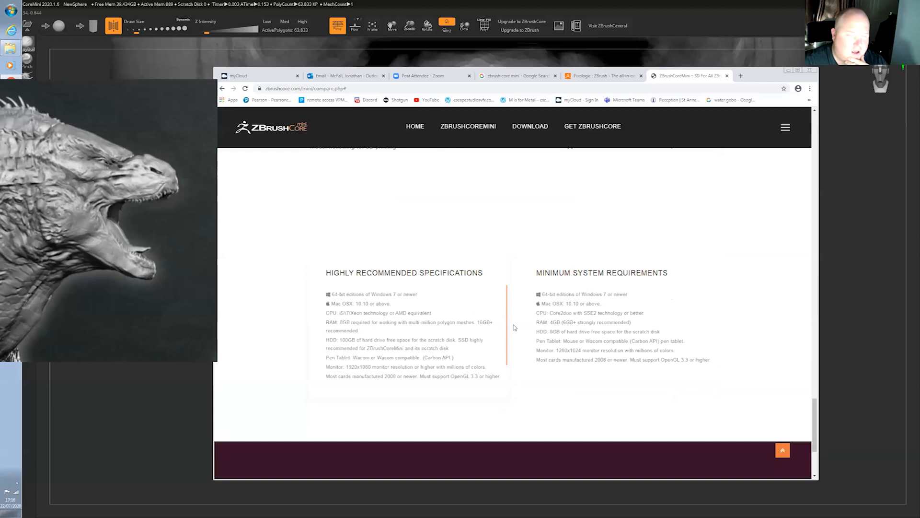
{"action": "scroll", "coordinate": [520, 317], "scroll_direction": "up", "scroll_amount": 10}
{"action": "scroll", "coordinate": [520, 313], "scroll_direction": "up", "scroll_amount": 3}
{"action": "scroll", "coordinate": [516, 313], "scroll_direction": "up", "scroll_amount": 14}
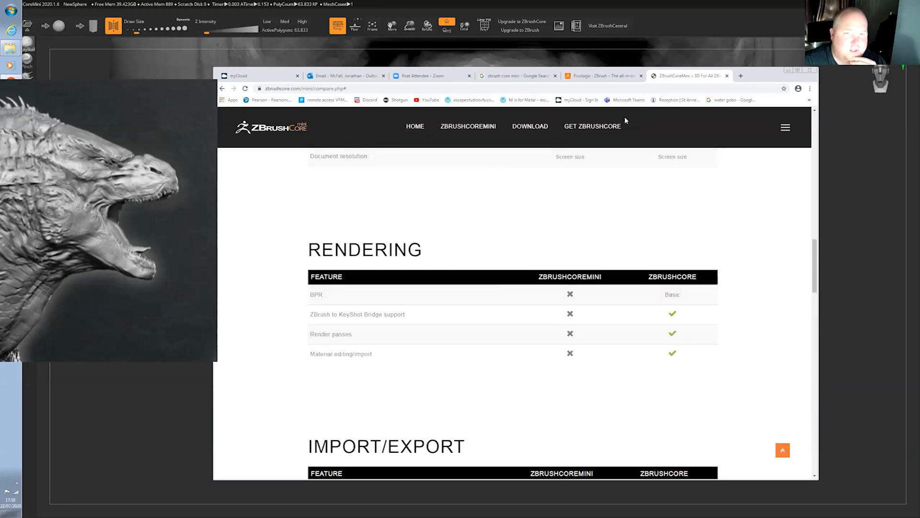
{"action": "left_click_drag", "start_coordinate": [764, 73], "coordinate": [781, 201]}
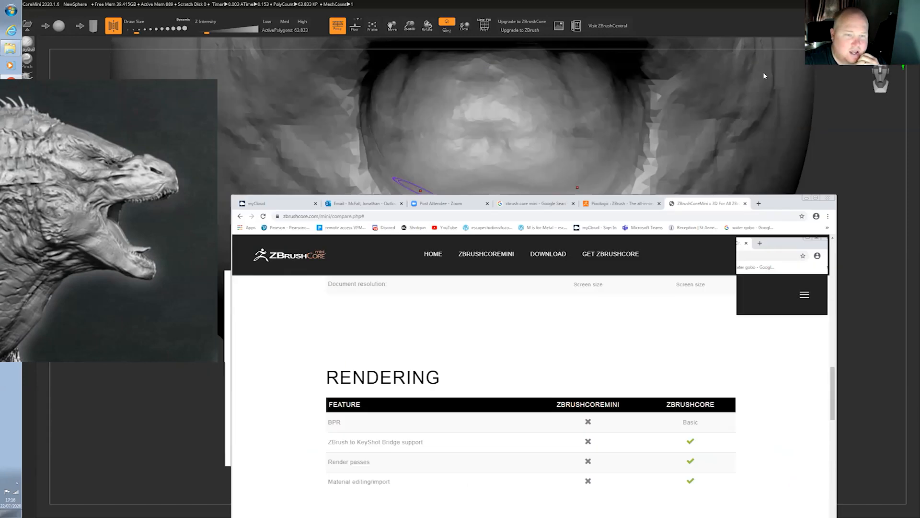
{"action": "left_click", "coordinate": [763, 72]}
Deepen and shape the mouth floor inside the lower jaw's rim with overlapping mirrored ClayBuildup strokes.
{"action": "mouse_move", "coordinate": [568, 230]}
{"action": "left_mouse_down"}
{"action": "mouse_move", "coordinate": [573, 240]}
{"action": "mouse_move", "coordinate": [584, 236]}
{"action": "mouse_move", "coordinate": [551, 274]}
{"action": "mouse_move", "coordinate": [532, 259]}
{"action": "mouse_move", "coordinate": [499, 276]}
{"action": "mouse_move", "coordinate": [511, 271]}
{"action": "mouse_move", "coordinate": [465, 240]}
{"action": "mouse_move", "coordinate": [429, 230]}
{"action": "mouse_move", "coordinate": [479, 242]}
{"action": "mouse_move", "coordinate": [606, 216]}
{"action": "mouse_move", "coordinate": [587, 197]}
{"action": "left_mouse_up"}
{"action": "mouse_move", "coordinate": [603, 156]}
{"action": "left_mouse_down"}
{"action": "mouse_move", "coordinate": [591, 184]}
{"action": "mouse_move", "coordinate": [616, 163]}
{"action": "left_mouse_up"}
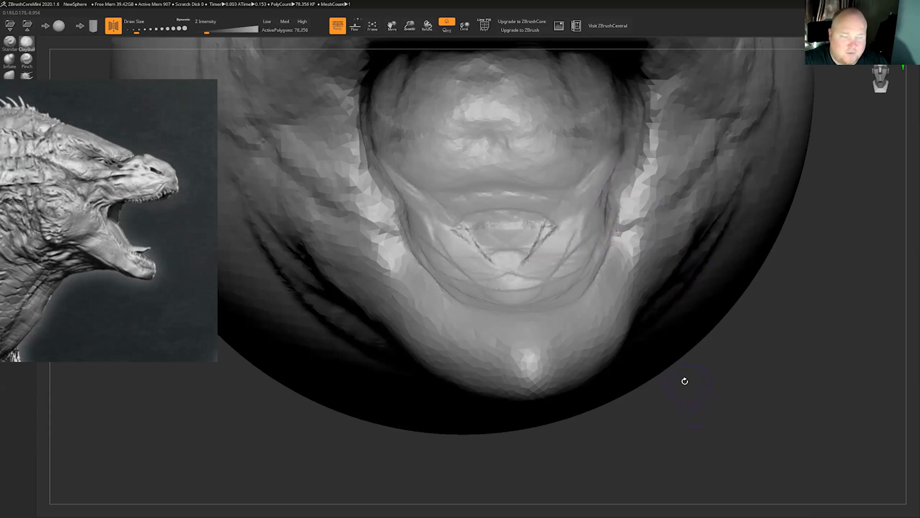
{"action": "left_click_drag", "start_coordinate": [683, 376], "coordinate": [642, 364], "text": "alt"}
{"action": "mouse_move", "coordinate": [717, 399]}
{"action": "left_mouse_down", "text": "alt"}
{"action": "mouse_move", "coordinate": [657, 332]}
{"action": "mouse_move", "coordinate": [657, 345]}
{"action": "left_mouse_up", "text": "alt"}
{"action": "left_click_drag", "start_coordinate": [556, 259], "coordinate": [564, 188]}
{"action": "left_click_drag", "start_coordinate": [586, 146], "coordinate": [526, 252]}
{"action": "mouse_move", "coordinate": [564, 205]}
{"action": "left_mouse_down"}
{"action": "mouse_move", "coordinate": [533, 234]}
{"action": "mouse_move", "coordinate": [513, 216]}
{"action": "mouse_move", "coordinate": [484, 211]}
{"action": "mouse_move", "coordinate": [516, 292]}
{"action": "mouse_move", "coordinate": [502, 267]}
{"action": "mouse_move", "coordinate": [513, 240]}
{"action": "mouse_move", "coordinate": [504, 251]}
{"action": "mouse_move", "coordinate": [565, 158]}
{"action": "mouse_move", "coordinate": [551, 163]}
{"action": "mouse_move", "coordinate": [582, 144]}
{"action": "mouse_move", "coordinate": [593, 122]}
{"action": "left_mouse_up"}
{"action": "left_click_drag", "start_coordinate": [581, 211], "coordinate": [588, 217]}
{"action": "right_click_drag", "start_coordinate": [606, 196], "coordinate": [580, 193], "text": "alt"}
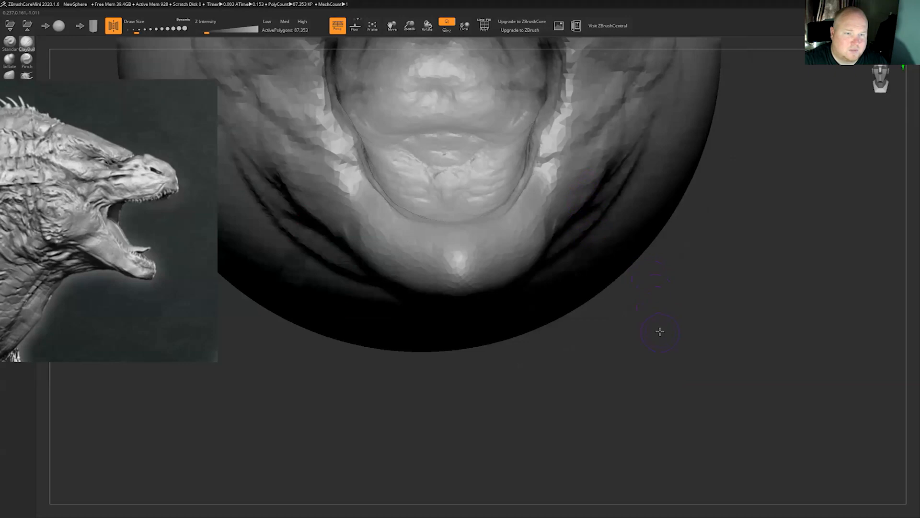
{"action": "mouse_move", "coordinate": [660, 331]}
{"action": "left_mouse_down"}
{"action": "mouse_move", "coordinate": [678, 418]}
{"action": "mouse_move", "coordinate": [575, 220]}
{"action": "mouse_move", "coordinate": [588, 172]}
{"action": "mouse_move", "coordinate": [508, 211]}
{"action": "mouse_move", "coordinate": [520, 206]}
{"action": "mouse_move", "coordinate": [505, 202]}
{"action": "mouse_move", "coordinate": [493, 215]}
{"action": "mouse_move", "coordinate": [491, 198]}
{"action": "left_mouse_up"}
{"action": "left_click_drag", "start_coordinate": [692, 389], "coordinate": [681, 390]}
{"action": "left_click_drag", "start_coordinate": [490, 331], "coordinate": [417, 307]}
{"action": "left_click_drag", "start_coordinate": [565, 341], "coordinate": [526, 326]}
{"action": "key", "text": "ctrl+z"}
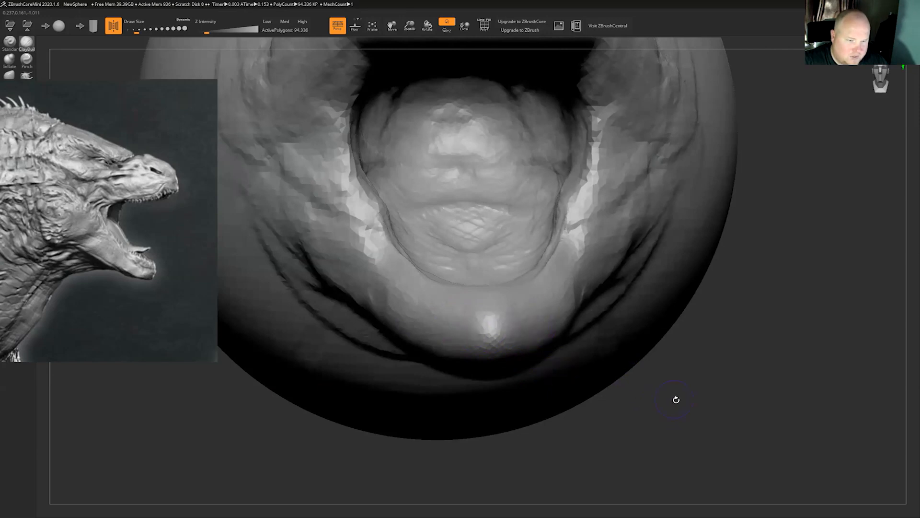
{"action": "key", "text": "ctrl+z"}
Build up curved folds across the front lip of the lower jaw with mirrored strokes of a smaller ClayBuildup brush.
{"action": "left_click_drag", "start_coordinate": [679, 413], "coordinate": [706, 468], "text": "alt"}
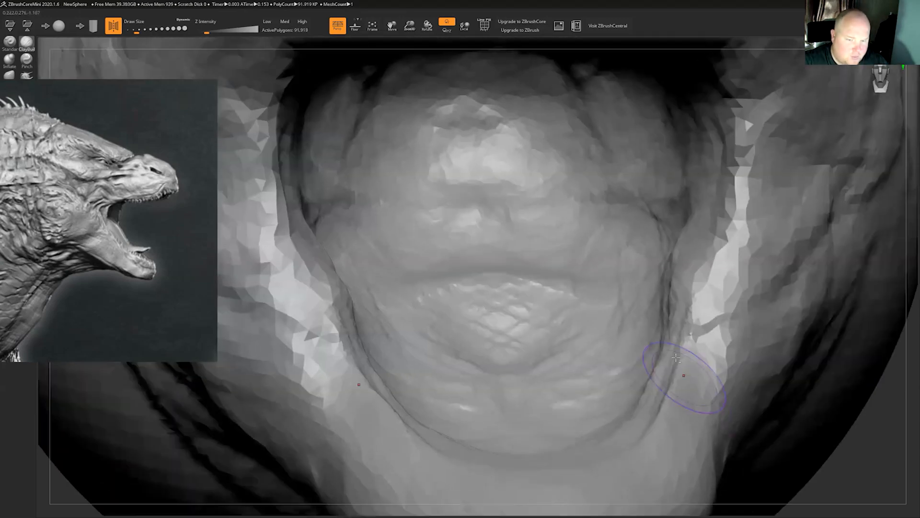
{"action": "right_click_drag", "start_coordinate": [676, 357], "coordinate": [652, 183], "text": "alt"}
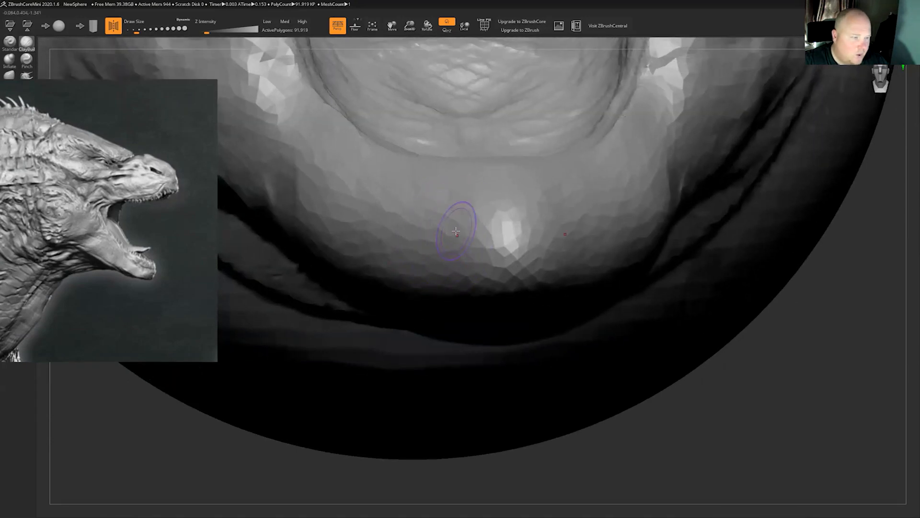
{"action": "mouse_move", "coordinate": [474, 235]}
{"action": "left_mouse_down"}
{"action": "mouse_move", "coordinate": [446, 240]}
{"action": "mouse_move", "coordinate": [501, 241]}
{"action": "mouse_move", "coordinate": [458, 240]}
{"action": "mouse_move", "coordinate": [501, 236]}
{"action": "mouse_move", "coordinate": [446, 234]}
{"action": "mouse_move", "coordinate": [396, 217]}
{"action": "mouse_move", "coordinate": [479, 217]}
{"action": "left_mouse_up"}
{"action": "left_click_drag", "start_coordinate": [414, 204], "coordinate": [501, 215]}
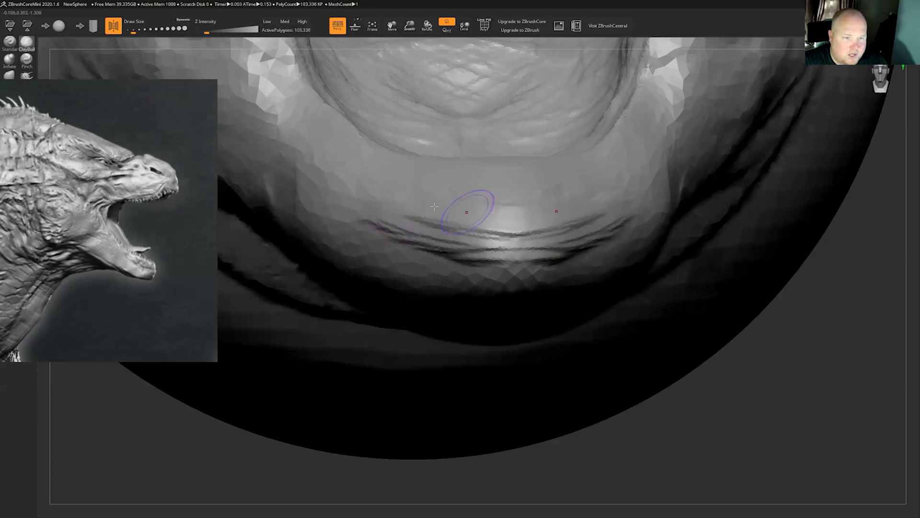
{"action": "left_click_drag", "start_coordinate": [391, 196], "coordinate": [472, 211]}
{"action": "mouse_move", "coordinate": [400, 212]}
{"action": "left_mouse_down"}
{"action": "mouse_move", "coordinate": [467, 230]}
{"action": "mouse_move", "coordinate": [503, 263]}
{"action": "left_mouse_up"}
{"action": "mouse_move", "coordinate": [422, 249]}
{"action": "left_mouse_down"}
{"action": "mouse_move", "coordinate": [500, 268]}
{"action": "mouse_move", "coordinate": [357, 211]}
{"action": "mouse_move", "coordinate": [499, 274]}
{"action": "mouse_move", "coordinate": [388, 257]}
{"action": "mouse_move", "coordinate": [489, 276]}
{"action": "left_mouse_up"}
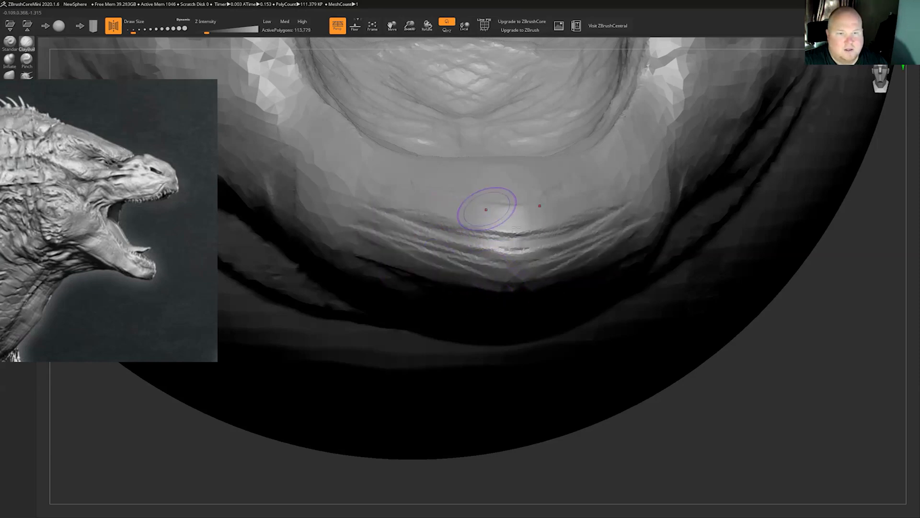
Shift the reference image clear of the brushes and raise and slim the lower jaw in profile with an enlarged Move brush.
{"action": "right_click_drag", "start_coordinate": [648, 278], "coordinate": [672, 405], "text": "ctrl"}
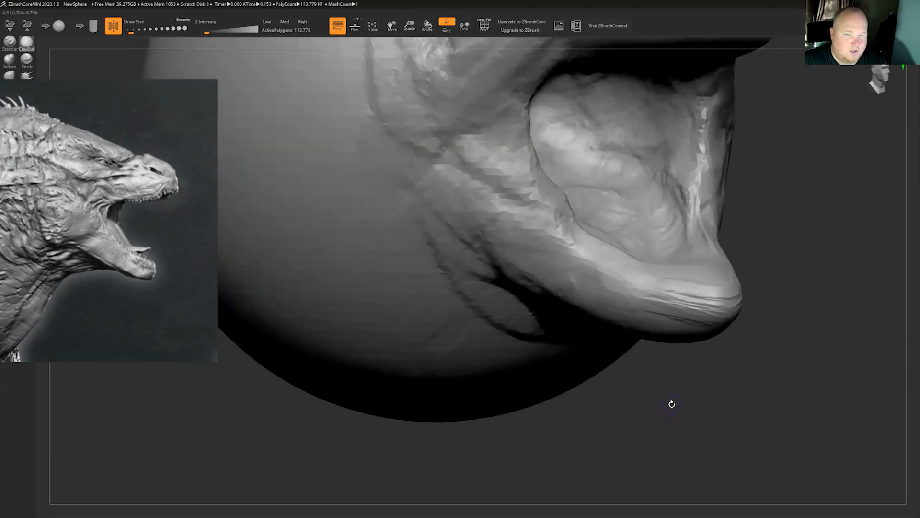
{"action": "right_click_drag", "start_coordinate": [653, 372], "coordinate": [657, 341], "text": "ctrl"}
{"action": "right_click_drag", "start_coordinate": [607, 383], "coordinate": [602, 390], "text": "alt"}
{"action": "right_click_drag", "start_coordinate": [618, 359], "coordinate": [625, 438], "text": "alt"}
{"action": "right_click_drag", "start_coordinate": [631, 322], "coordinate": [610, 332], "text": "alt"}
{"action": "left_click_drag", "start_coordinate": [28, 106], "coordinate": [66, 82]}
{"action": "left_click", "coordinate": [10, 78]}
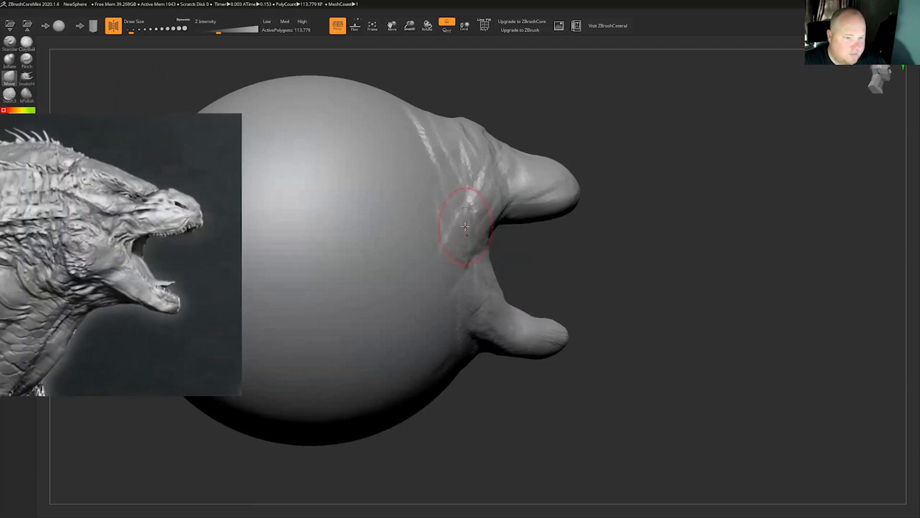
{"action": "key", "text": "bracketright"}
{"action": "left_click_drag", "start_coordinate": [499, 304], "coordinate": [506, 298]}
{"action": "left_click_drag", "start_coordinate": [483, 339], "coordinate": [558, 313]}
{"action": "mouse_move", "coordinate": [514, 338]}
{"action": "left_mouse_down"}
{"action": "mouse_move", "coordinate": [484, 323]}
{"action": "mouse_move", "coordinate": [494, 292]}
{"action": "mouse_move", "coordinate": [511, 293]}
{"action": "left_mouse_up"}
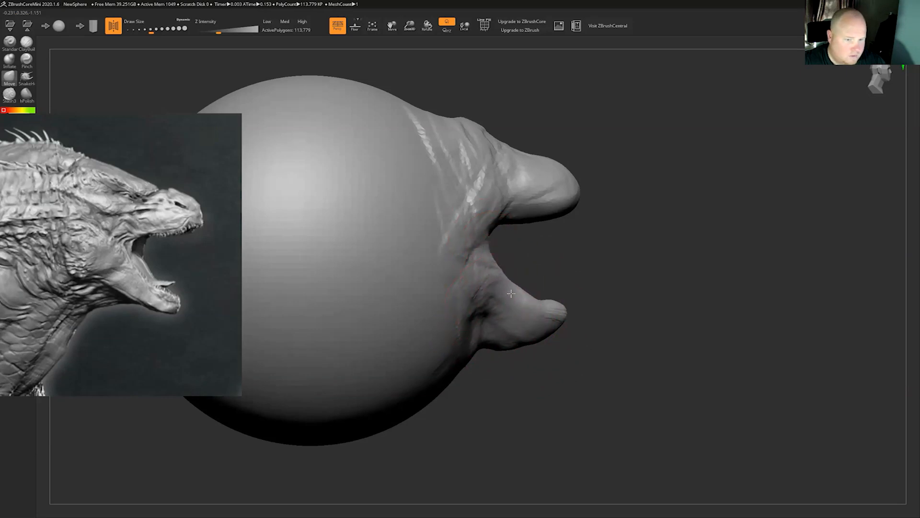
{"action": "mouse_move", "coordinate": [514, 353]}
{"action": "left_mouse_down"}
{"action": "mouse_move", "coordinate": [520, 360]}
{"action": "mouse_move", "coordinate": [499, 338]}
{"action": "left_mouse_up"}
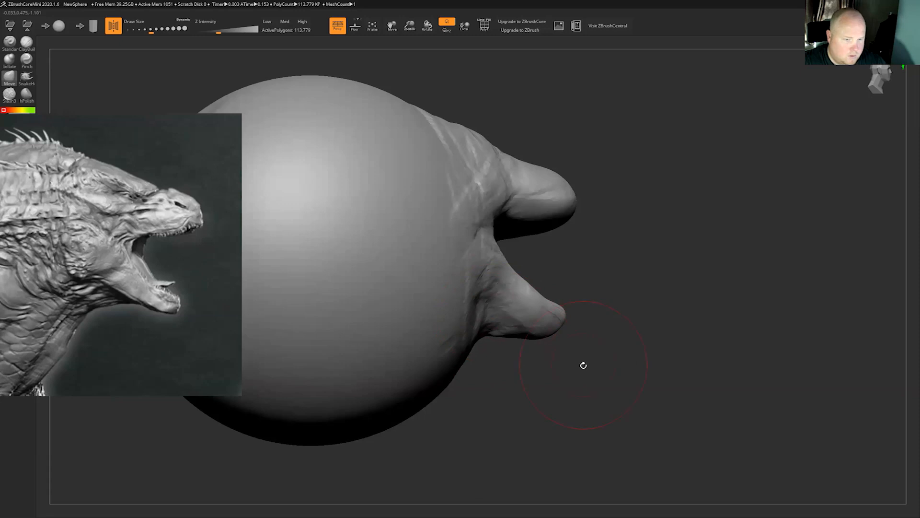
Push the sides and lower back of the sphere inward with a large Move brush to narrow the skull.
{"action": "left_click_drag", "start_coordinate": [583, 365], "coordinate": [645, 313]}
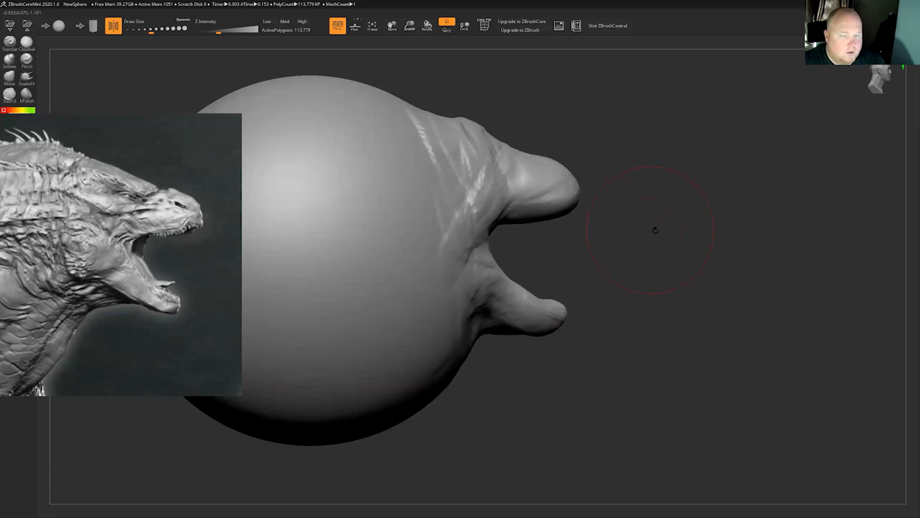
{"action": "mouse_move", "coordinate": [670, 223]}
{"action": "left_mouse_down"}
{"action": "mouse_move", "coordinate": [702, 216]}
{"action": "mouse_move", "coordinate": [647, 244]}
{"action": "mouse_move", "coordinate": [669, 244]}
{"action": "mouse_move", "coordinate": [646, 244]}
{"action": "mouse_move", "coordinate": [716, 247]}
{"action": "mouse_move", "coordinate": [688, 213]}
{"action": "mouse_move", "coordinate": [689, 235]}
{"action": "mouse_move", "coordinate": [671, 207]}
{"action": "mouse_move", "coordinate": [647, 213]}
{"action": "mouse_move", "coordinate": [674, 248]}
{"action": "mouse_move", "coordinate": [649, 245]}
{"action": "mouse_move", "coordinate": [642, 272]}
{"action": "left_mouse_up"}
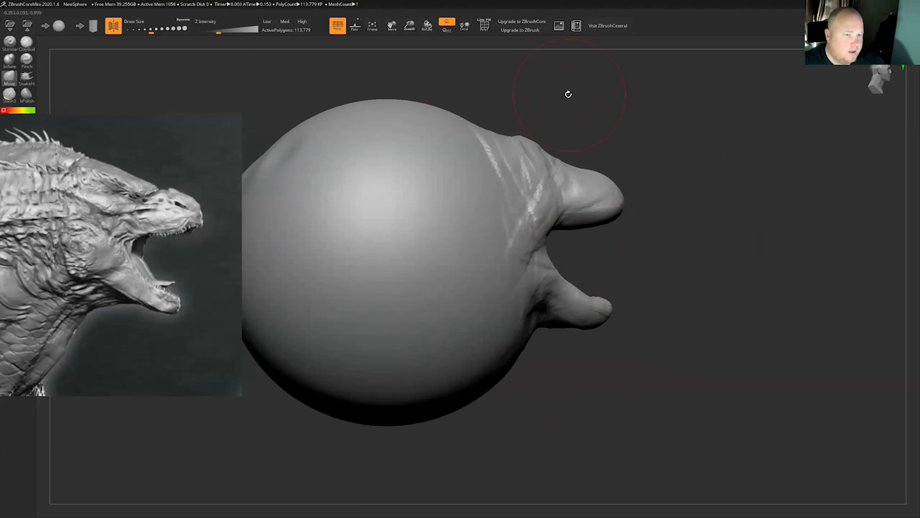
{"action": "left_click_drag", "start_coordinate": [569, 94], "coordinate": [536, 96]}
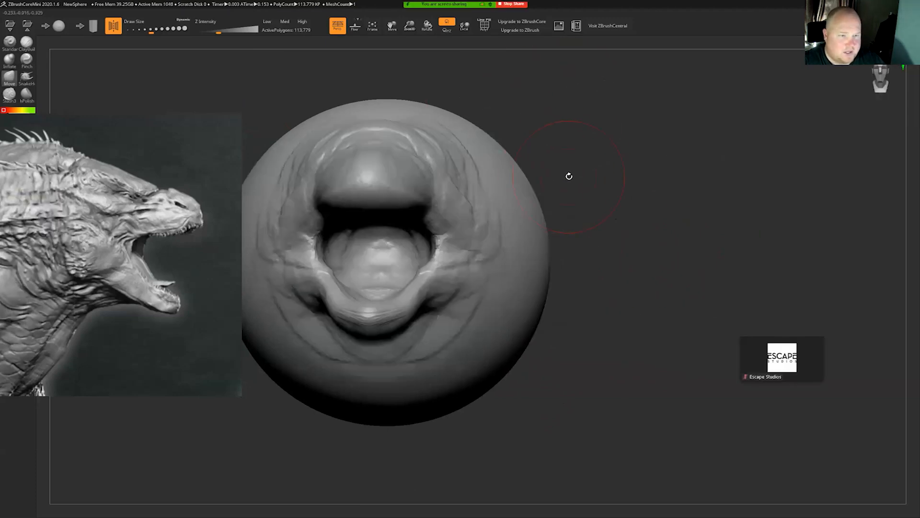
{"action": "left_click_drag", "start_coordinate": [569, 176], "coordinate": [646, 183], "text": "alt"}
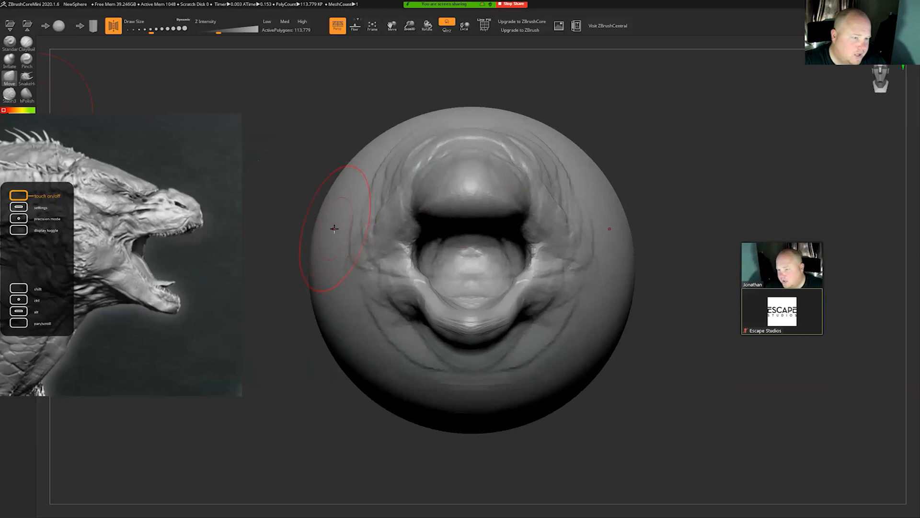
{"action": "mouse_move", "coordinate": [308, 247]}
{"action": "left_mouse_down"}
{"action": "mouse_move", "coordinate": [321, 257]}
{"action": "mouse_move", "coordinate": [368, 257]}
{"action": "mouse_move", "coordinate": [375, 248]}
{"action": "mouse_move", "coordinate": [320, 250]}
{"action": "mouse_move", "coordinate": [383, 243]}
{"action": "mouse_move", "coordinate": [339, 195]}
{"action": "mouse_move", "coordinate": [348, 211]}
{"action": "left_mouse_up"}
{"action": "left_click_drag", "start_coordinate": [370, 337], "coordinate": [349, 341]}
{"action": "mouse_move", "coordinate": [335, 437]}
{"action": "left_mouse_down"}
{"action": "mouse_move", "coordinate": [369, 419]}
{"action": "mouse_move", "coordinate": [390, 386]}
{"action": "mouse_move", "coordinate": [353, 370]}
{"action": "mouse_move", "coordinate": [410, 319]}
{"action": "mouse_move", "coordinate": [423, 372]}
{"action": "mouse_move", "coordinate": [481, 390]}
{"action": "mouse_move", "coordinate": [397, 421]}
{"action": "mouse_move", "coordinate": [394, 442]}
{"action": "mouse_move", "coordinate": [477, 390]}
{"action": "mouse_move", "coordinate": [456, 353]}
{"action": "mouse_move", "coordinate": [406, 381]}
{"action": "mouse_move", "coordinate": [359, 359]}
{"action": "left_mouse_up"}
{"action": "mouse_move", "coordinate": [326, 395]}
{"action": "left_mouse_down"}
{"action": "mouse_move", "coordinate": [323, 323]}
{"action": "mouse_move", "coordinate": [412, 301]}
{"action": "left_mouse_up"}
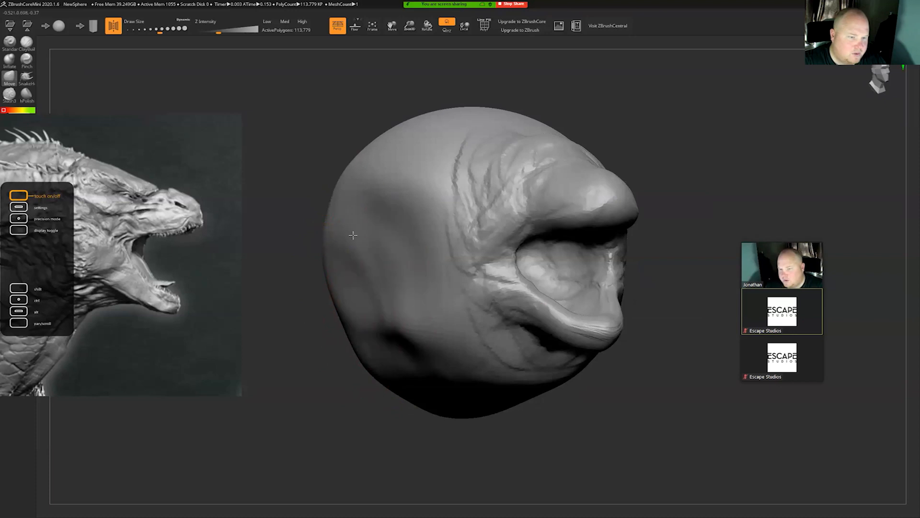
{"action": "left_click_drag", "start_coordinate": [341, 187], "coordinate": [372, 195]}
Lower the reference image to uncover the brushes and flatten the sides of the head into broad planes with hPolish.
{"action": "left_click_drag", "start_coordinate": [117, 149], "coordinate": [118, 171]}
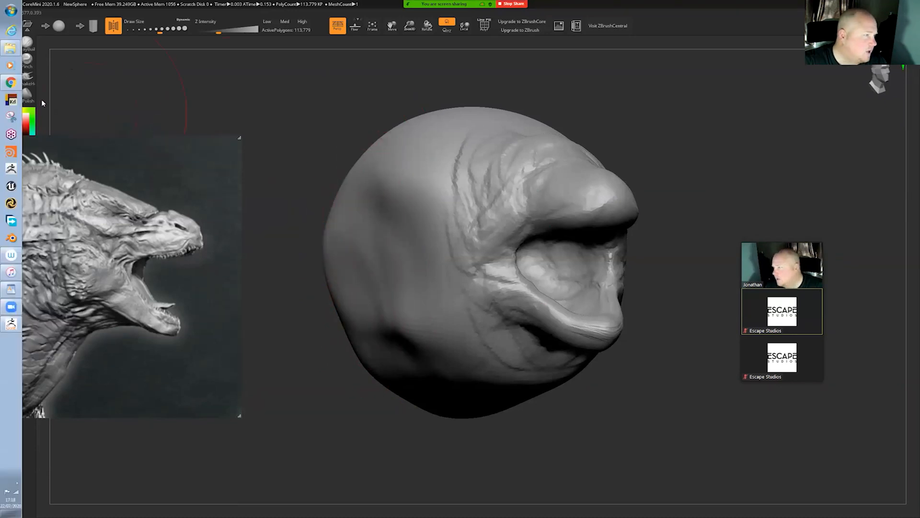
{"action": "left_click", "coordinate": [27, 95]}
{"action": "left_click_drag", "start_coordinate": [408, 209], "coordinate": [375, 191]}
{"action": "mouse_move", "coordinate": [367, 305]}
{"action": "left_mouse_down"}
{"action": "mouse_move", "coordinate": [386, 335]}
{"action": "mouse_move", "coordinate": [421, 335]}
{"action": "mouse_move", "coordinate": [370, 388]}
{"action": "mouse_move", "coordinate": [405, 437]}
{"action": "left_mouse_up"}
{"action": "mouse_move", "coordinate": [581, 463]}
{"action": "left_mouse_down"}
{"action": "mouse_move", "coordinate": [454, 369]}
{"action": "mouse_move", "coordinate": [413, 425]}
{"action": "mouse_move", "coordinate": [477, 371]}
{"action": "mouse_move", "coordinate": [432, 397]}
{"action": "left_mouse_up"}
{"action": "mouse_move", "coordinate": [495, 445]}
{"action": "left_mouse_down"}
{"action": "mouse_move", "coordinate": [631, 393]}
{"action": "mouse_move", "coordinate": [659, 317]}
{"action": "mouse_move", "coordinate": [503, 407]}
{"action": "left_mouse_up"}
{"action": "mouse_move", "coordinate": [556, 371]}
{"action": "left_mouse_down"}
{"action": "mouse_move", "coordinate": [527, 386]}
{"action": "mouse_move", "coordinate": [579, 333]}
{"action": "left_mouse_up"}
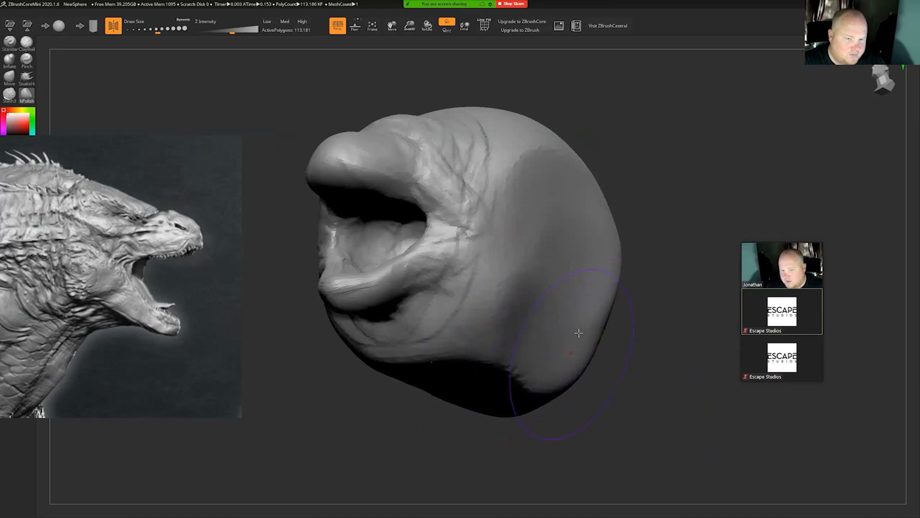
{"action": "mouse_move", "coordinate": [551, 195]}
{"action": "left_mouse_down"}
{"action": "mouse_move", "coordinate": [499, 357]}
{"action": "mouse_move", "coordinate": [495, 344]}
{"action": "mouse_move", "coordinate": [502, 365]}
{"action": "left_mouse_up"}
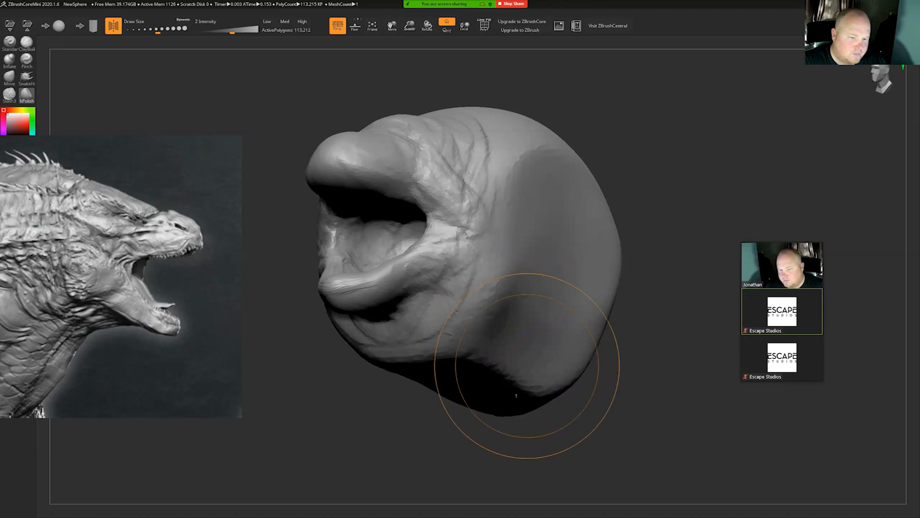
{"action": "mouse_move", "coordinate": [599, 386]}
{"action": "left_mouse_down"}
{"action": "mouse_move", "coordinate": [690, 386]}
{"action": "mouse_move", "coordinate": [547, 247]}
{"action": "left_mouse_up"}
Flatten the top of the head with hPolish and soften the ridges between the top and side planes.
{"action": "mouse_move", "coordinate": [517, 206]}
{"action": "left_mouse_down"}
{"action": "mouse_move", "coordinate": [445, 168]}
{"action": "mouse_move", "coordinate": [560, 167]}
{"action": "mouse_move", "coordinate": [499, 130]}
{"action": "mouse_move", "coordinate": [467, 148]}
{"action": "mouse_move", "coordinate": [536, 149]}
{"action": "mouse_move", "coordinate": [532, 161]}
{"action": "left_mouse_up"}
{"action": "mouse_move", "coordinate": [472, 168]}
{"action": "left_mouse_down"}
{"action": "mouse_move", "coordinate": [551, 166]}
{"action": "mouse_move", "coordinate": [539, 165]}
{"action": "mouse_move", "coordinate": [548, 185]}
{"action": "mouse_move", "coordinate": [540, 189]}
{"action": "left_mouse_up"}
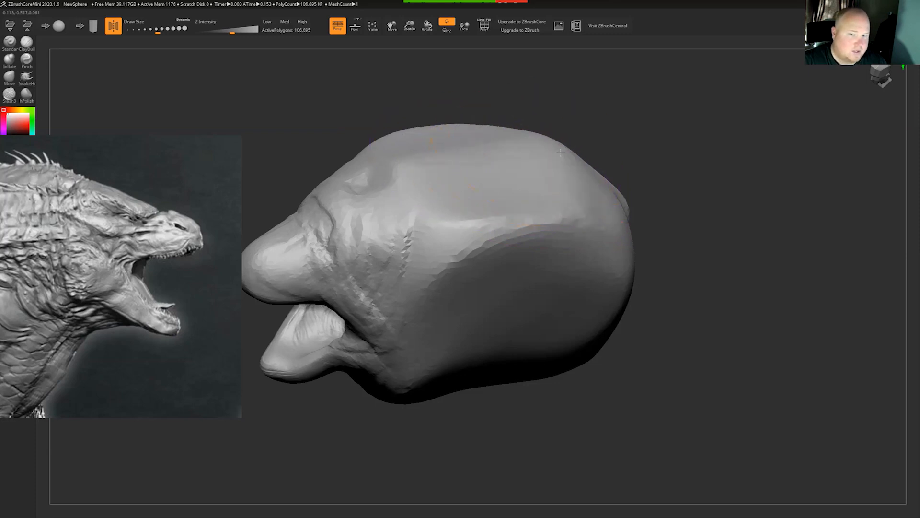
{"action": "mouse_move", "coordinate": [540, 152]}
{"action": "left_mouse_down", "text": "shift"}
{"action": "mouse_move", "coordinate": [481, 152]}
{"action": "mouse_move", "coordinate": [551, 186]}
{"action": "mouse_move", "coordinate": [552, 203]}
{"action": "mouse_move", "coordinate": [485, 195]}
{"action": "mouse_move", "coordinate": [508, 209]}
{"action": "mouse_move", "coordinate": [534, 206]}
{"action": "left_mouse_up", "text": "shift"}
{"action": "mouse_move", "coordinate": [644, 180]}
{"action": "left_mouse_down"}
{"action": "mouse_move", "coordinate": [694, 179]}
{"action": "mouse_move", "coordinate": [494, 220]}
{"action": "mouse_move", "coordinate": [507, 206]}
{"action": "mouse_move", "coordinate": [548, 203]}
{"action": "left_mouse_up"}
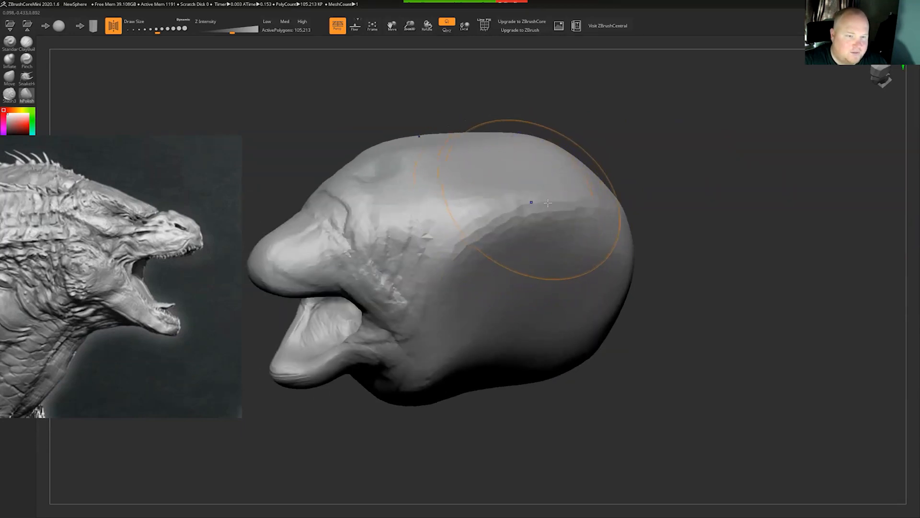
{"action": "left_click_drag", "start_coordinate": [661, 193], "coordinate": [612, 244]}
{"action": "left_click_drag", "start_coordinate": [649, 169], "coordinate": [462, 242]}
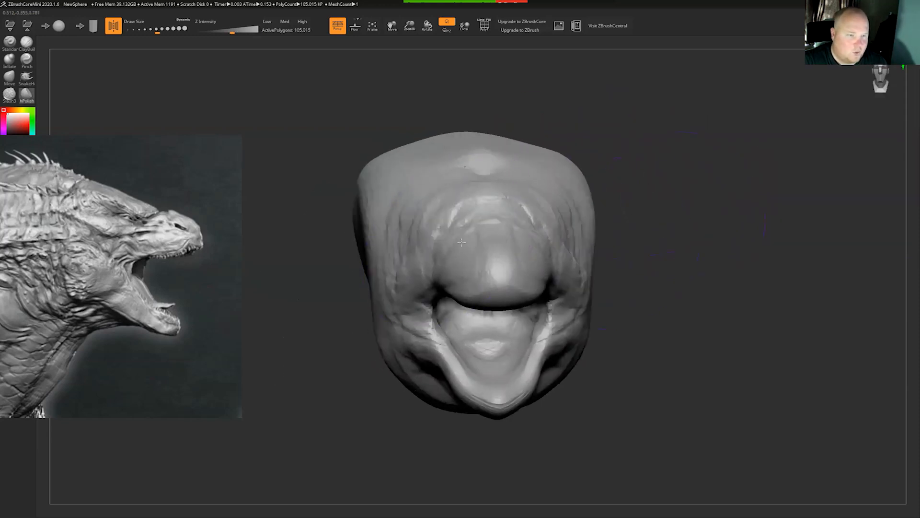
{"action": "left_click_drag", "start_coordinate": [633, 212], "coordinate": [743, 216]}
{"action": "mouse_move", "coordinate": [509, 229]}
{"action": "left_mouse_down"}
{"action": "mouse_move", "coordinate": [412, 211]}
{"action": "mouse_move", "coordinate": [413, 224]}
{"action": "mouse_move", "coordinate": [453, 240]}
{"action": "mouse_move", "coordinate": [466, 262]}
{"action": "mouse_move", "coordinate": [479, 251]}
{"action": "mouse_move", "coordinate": [482, 264]}
{"action": "mouse_move", "coordinate": [447, 260]}
{"action": "mouse_move", "coordinate": [384, 230]}
{"action": "mouse_move", "coordinate": [437, 229]}
{"action": "left_mouse_up"}
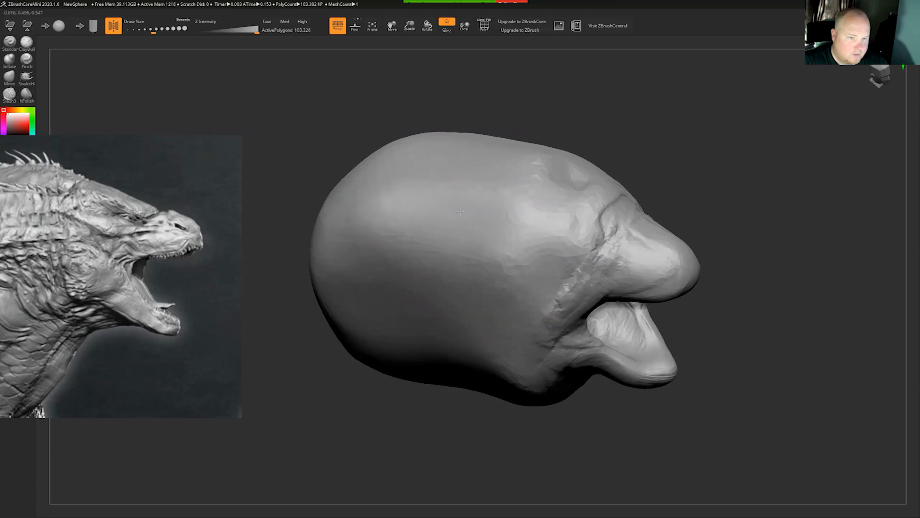
{"action": "mouse_move", "coordinate": [503, 96]}
{"action": "left_mouse_down"}
{"action": "mouse_move", "coordinate": [531, 85]}
{"action": "mouse_move", "coordinate": [436, 191]}
{"action": "left_mouse_up"}
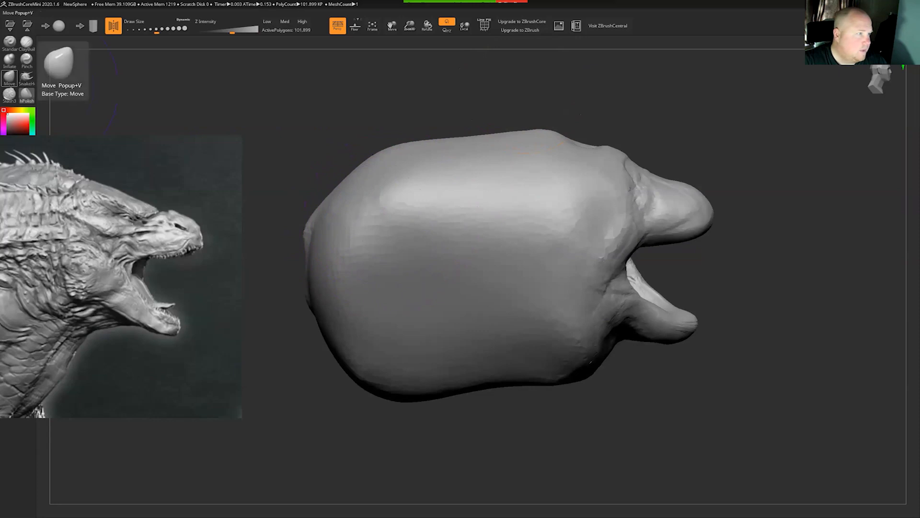
Reshape the back of the head with an enlarged Move brush so the crown slopes down toward the neck, and smooth it.
{"action": "left_click", "coordinate": [12, 78]}
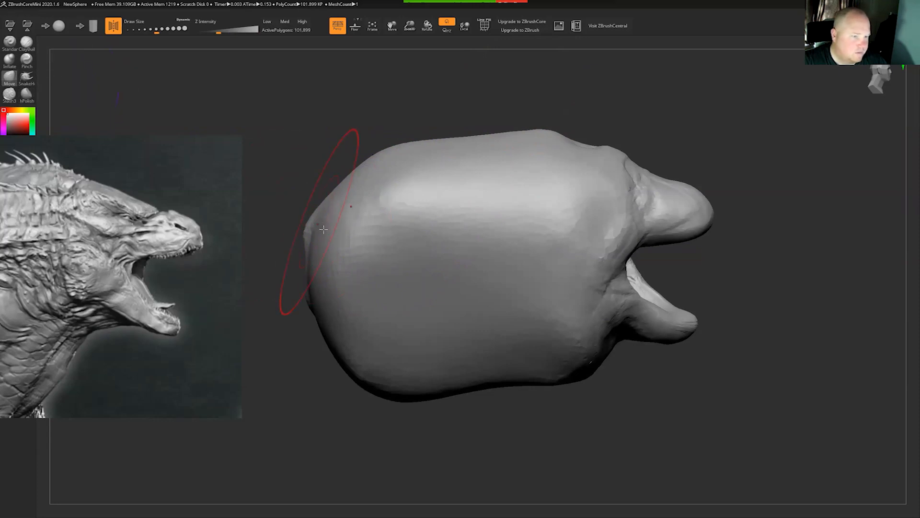
{"action": "key", "text": "]"}
{"action": "left_click_drag", "start_coordinate": [318, 242], "coordinate": [407, 240]}
{"action": "mouse_move", "coordinate": [343, 232]}
{"action": "left_mouse_down"}
{"action": "mouse_move", "coordinate": [406, 222]}
{"action": "mouse_move", "coordinate": [400, 210]}
{"action": "left_mouse_up"}
{"action": "left_click_drag", "start_coordinate": [442, 178], "coordinate": [497, 188]}
{"action": "left_click_drag", "start_coordinate": [397, 290], "coordinate": [372, 278]}
{"action": "mouse_move", "coordinate": [370, 233]}
{"action": "left_mouse_down"}
{"action": "mouse_move", "coordinate": [346, 248]}
{"action": "mouse_move", "coordinate": [411, 256]}
{"action": "mouse_move", "coordinate": [419, 226]}
{"action": "mouse_move", "coordinate": [399, 199]}
{"action": "mouse_move", "coordinate": [384, 281]}
{"action": "left_mouse_up"}
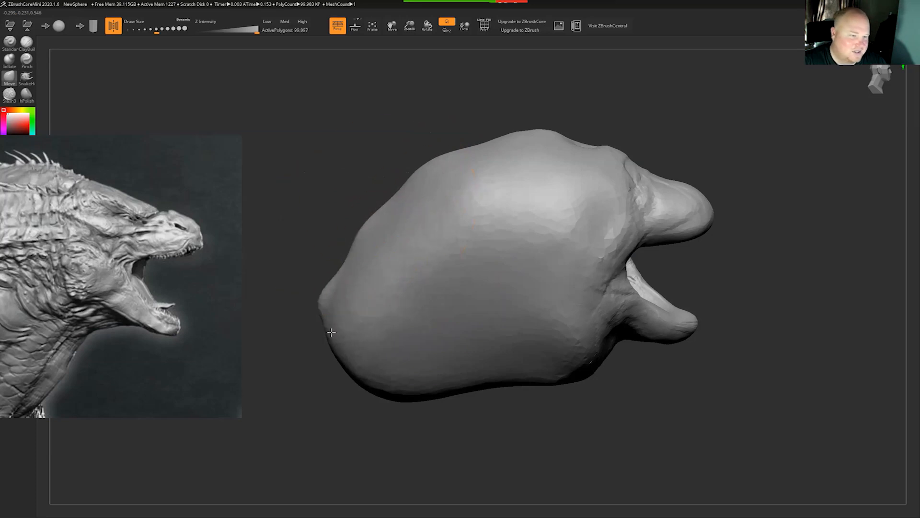
{"action": "left_click_drag", "start_coordinate": [331, 331], "coordinate": [387, 268], "text": "shift"}
Push the throat area behind and below the lower jaw inward with the Move brush, defining the jaw against the neck.
{"action": "left_click_drag", "start_coordinate": [593, 438], "coordinate": [434, 383]}
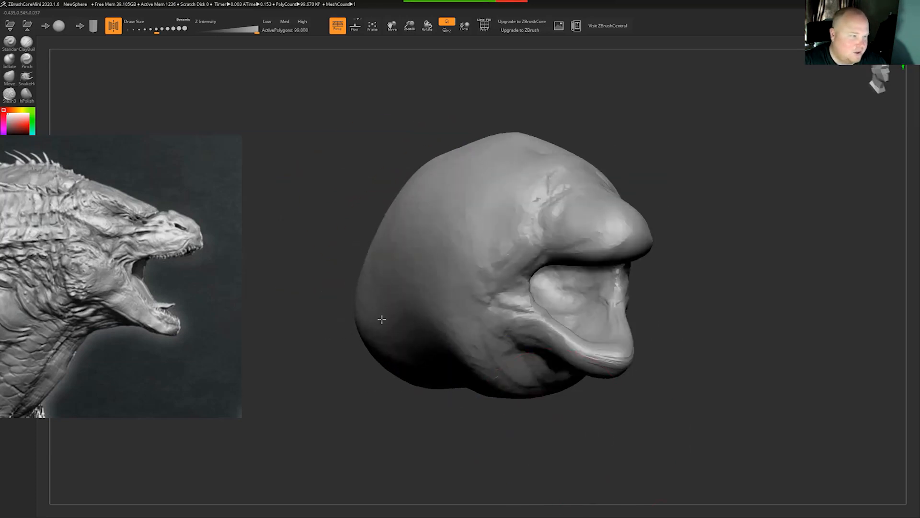
{"action": "key", "text": "b"}
{"action": "key", "text": "m"}
{"action": "key", "text": "v"}
{"action": "left_click_drag", "start_coordinate": [462, 415], "coordinate": [561, 429]}
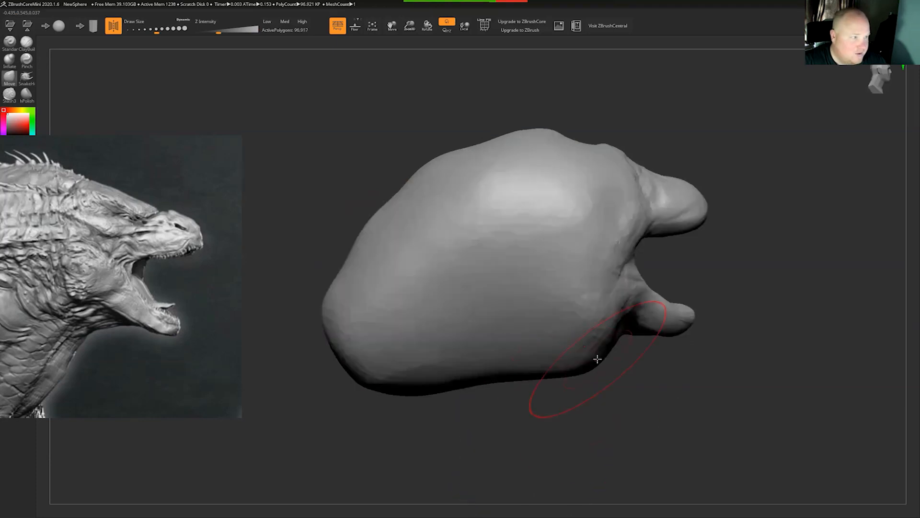
{"action": "mouse_move", "coordinate": [593, 339]}
{"action": "left_mouse_down"}
{"action": "mouse_move", "coordinate": [558, 327]}
{"action": "mouse_move", "coordinate": [564, 344]}
{"action": "left_mouse_up"}
{"action": "mouse_move", "coordinate": [596, 307]}
{"action": "left_mouse_down"}
{"action": "mouse_move", "coordinate": [570, 301]}
{"action": "mouse_move", "coordinate": [561, 312]}
{"action": "left_mouse_up"}
{"action": "left_click_drag", "start_coordinate": [567, 364], "coordinate": [556, 343]}
{"action": "left_click_drag", "start_coordinate": [494, 383], "coordinate": [492, 371]}
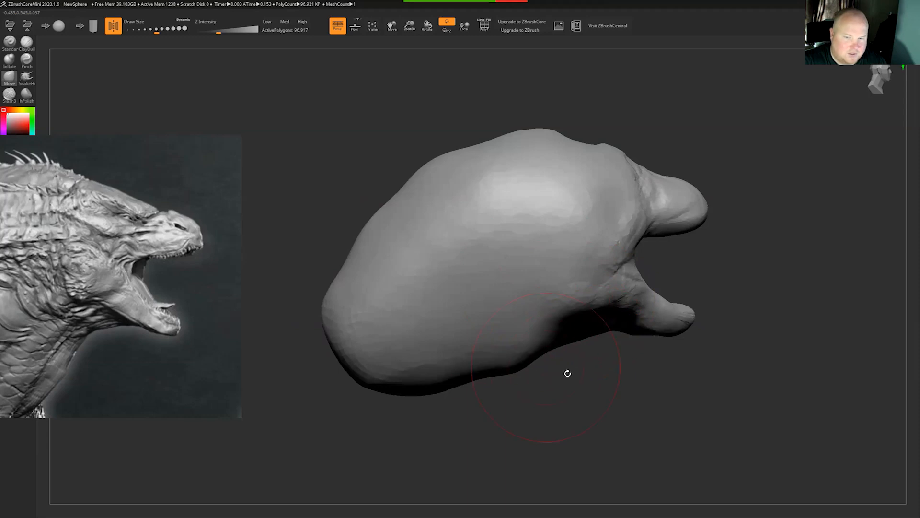
{"action": "left_click_drag", "start_coordinate": [569, 374], "coordinate": [592, 365]}
{"action": "left_click_drag", "start_coordinate": [601, 302], "coordinate": [594, 293]}
{"action": "mouse_move", "coordinate": [569, 354]}
{"action": "left_mouse_down"}
{"action": "mouse_move", "coordinate": [490, 372]}
{"action": "mouse_move", "coordinate": [605, 370]}
{"action": "left_mouse_up"}
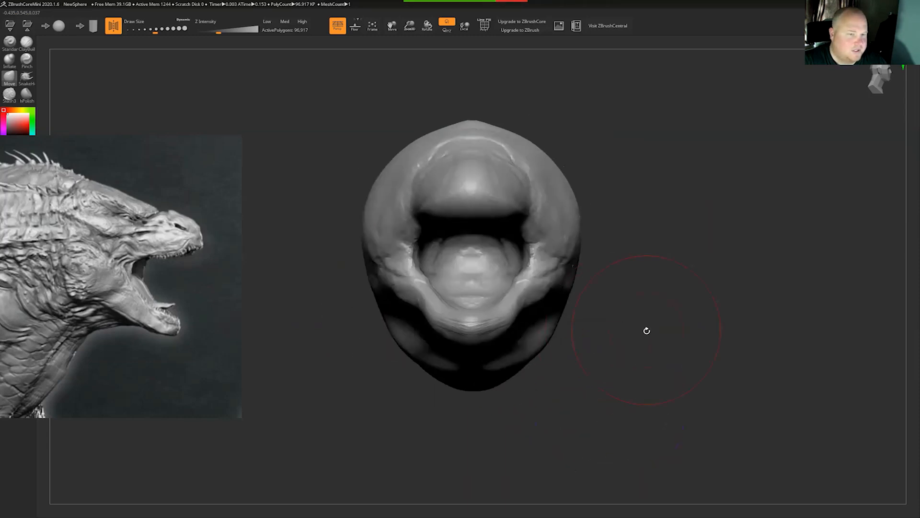
Try a broad Slash3 cut along the side of the head and undo it.
{"action": "left_click_drag", "start_coordinate": [647, 330], "coordinate": [553, 232]}
{"action": "mouse_move", "coordinate": [397, 223]}
{"action": "left_mouse_down"}
{"action": "mouse_move", "coordinate": [399, 235]}
{"action": "mouse_move", "coordinate": [414, 234]}
{"action": "mouse_move", "coordinate": [389, 235]}
{"action": "mouse_move", "coordinate": [375, 258]}
{"action": "left_mouse_up"}
{"action": "left_click", "coordinate": [10, 96]}
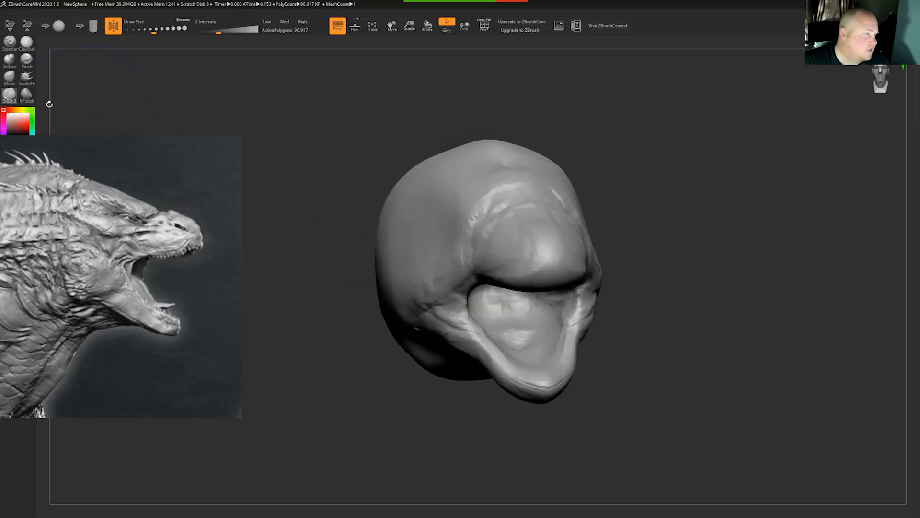
{"action": "left_click_drag", "start_coordinate": [318, 134], "coordinate": [476, 224]}
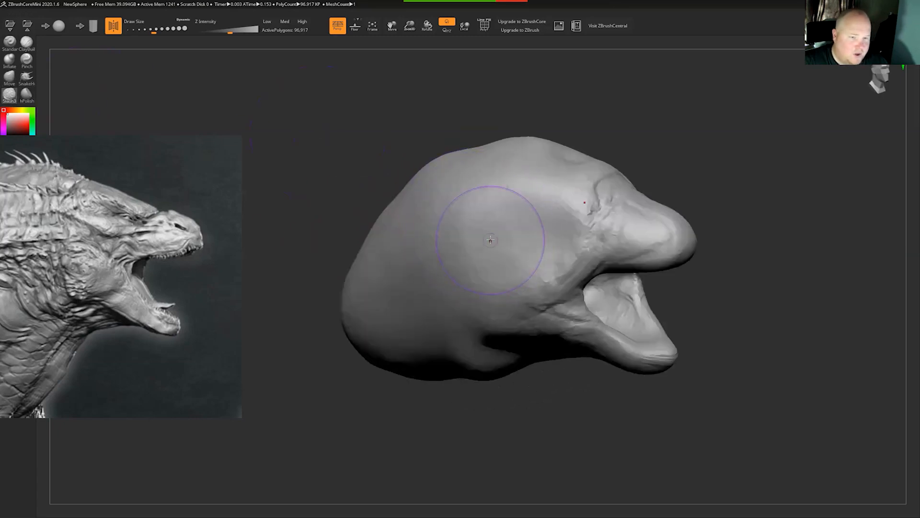
{"action": "left_click_drag", "start_coordinate": [575, 206], "coordinate": [403, 228]}
{"action": "key", "text": "ctrl+z"}
Try carving curved grooves from the cheek toward the back of the head with a much smaller Slash3 brush, undoing each attempt.
{"action": "key", "text": "bracketleft"}
{"action": "key", "text": "bracketleft"}
{"action": "key", "text": "bracketleft"}
{"action": "key", "text": "bracketleft"}
{"action": "key", "text": "bracketleft"}
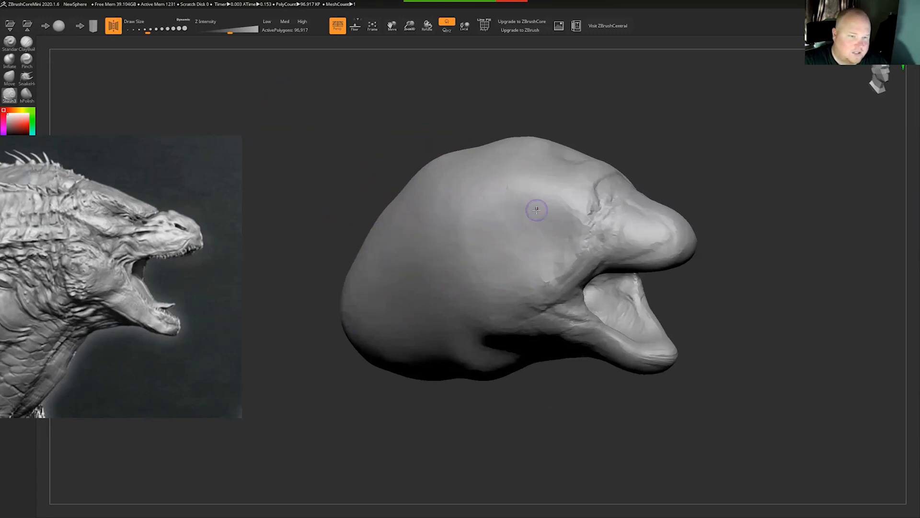
{"action": "left_click_drag", "start_coordinate": [536, 210], "coordinate": [389, 258]}
{"action": "left_click_drag", "start_coordinate": [344, 194], "coordinate": [345, 192]}
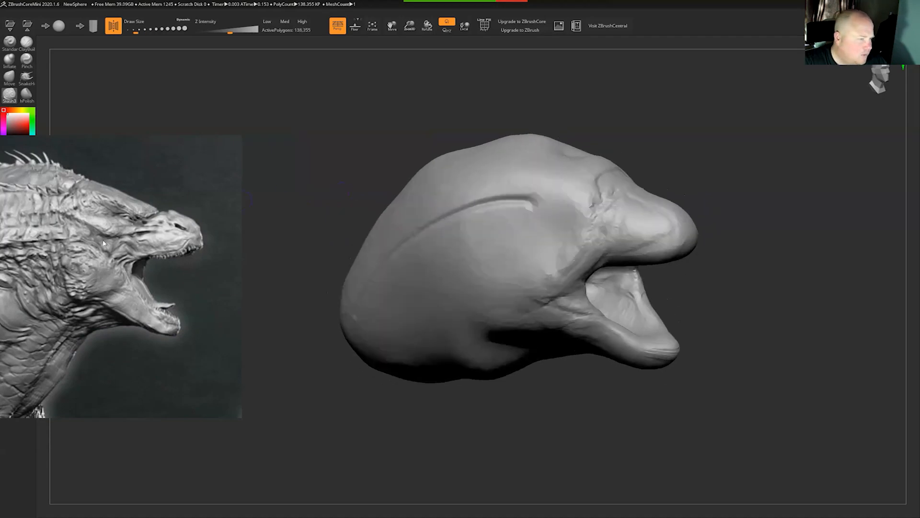
{"action": "key", "text": "ctrl+z"}
{"action": "left_click_drag", "start_coordinate": [517, 201], "coordinate": [456, 205]}
{"action": "left_click_drag", "start_coordinate": [509, 214], "coordinate": [434, 258]}
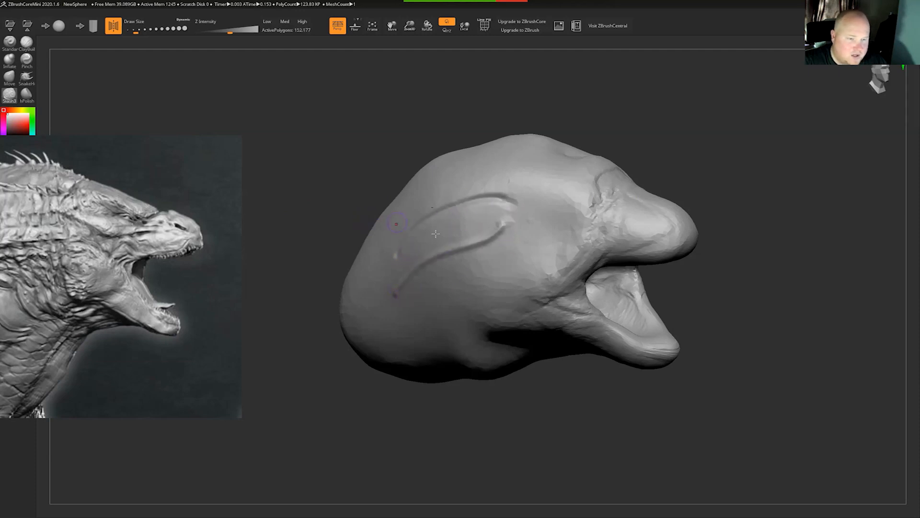
{"action": "key", "text": "ctrl+z"}
{"action": "key", "text": "ctrl+z"}
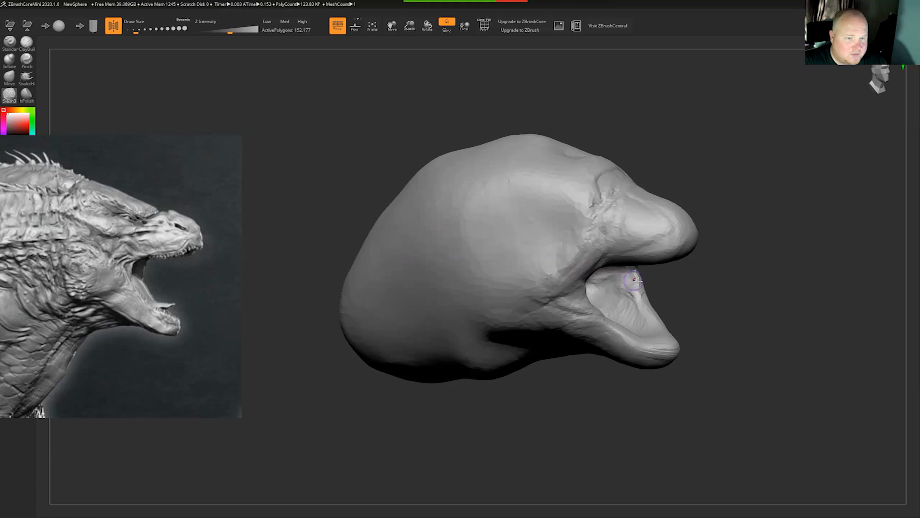
Choose the ClayBuildup brush and bring the front view of the reference beside the sculpt, turned to face front.
{"action": "left_click_drag", "start_coordinate": [661, 284], "coordinate": [402, 220]}
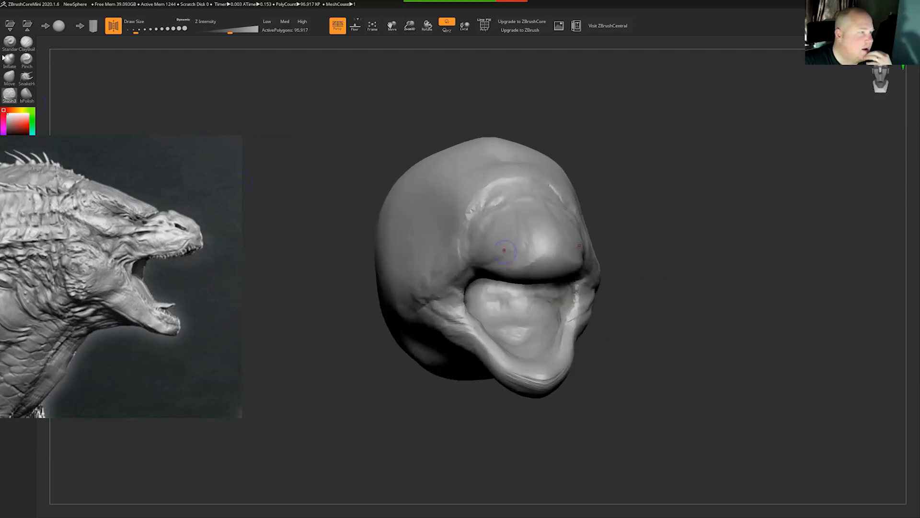
{"action": "left_click", "coordinate": [28, 44]}
{"action": "left_click_drag", "start_coordinate": [293, 129], "coordinate": [284, 129]}
{"action": "middle_click_drag", "start_coordinate": [151, 264], "coordinate": [0, 289]}
{"action": "left_click_drag", "start_coordinate": [305, 231], "coordinate": [287, 223], "text": "shift"}
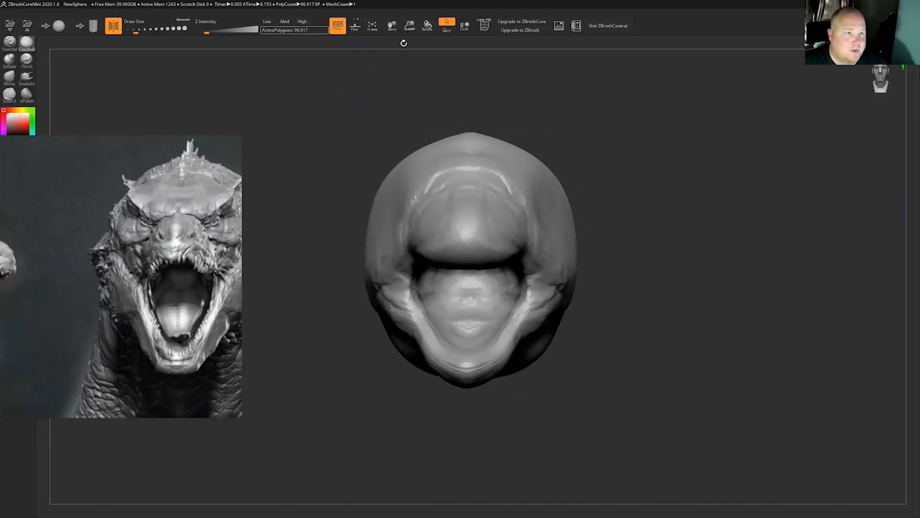
Compare the front view with perspective off and on, shifting the front reference of the head slightly.
{"action": "left_click", "coordinate": [338, 27]}
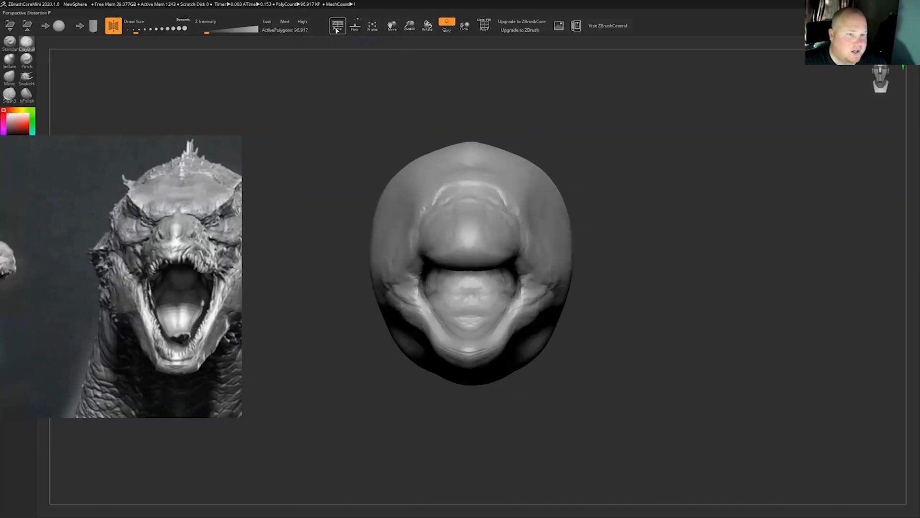
{"action": "mouse_move", "coordinate": [207, 211]}
{"action": "middle_mouse_down"}
{"action": "mouse_move", "coordinate": [235, 210]}
{"action": "mouse_move", "coordinate": [192, 211]}
{"action": "middle_mouse_up"}
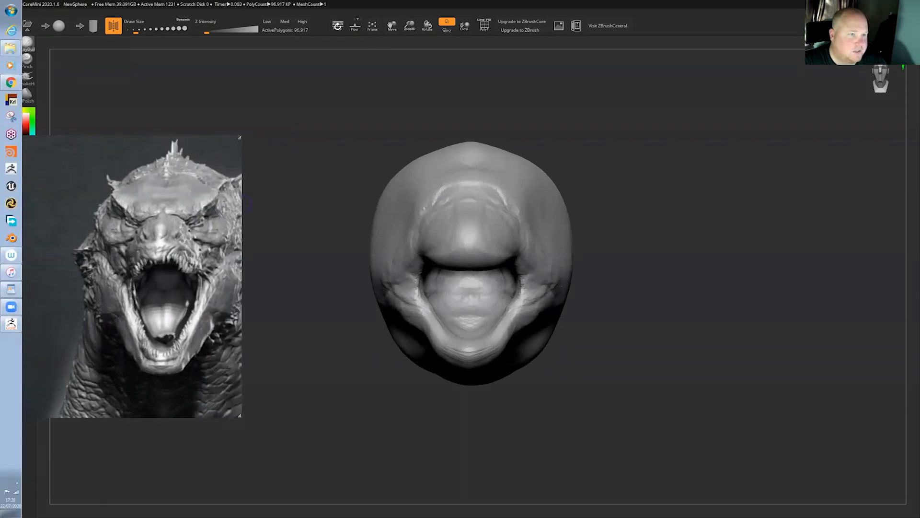
{"action": "left_click", "coordinate": [340, 28]}
Mark the eye creases and shape the nostrils on the snout with a small ClayBuildup brush, building up the nose around them.
{"action": "left_click_drag", "start_coordinate": [366, 136], "coordinate": [367, 138]}
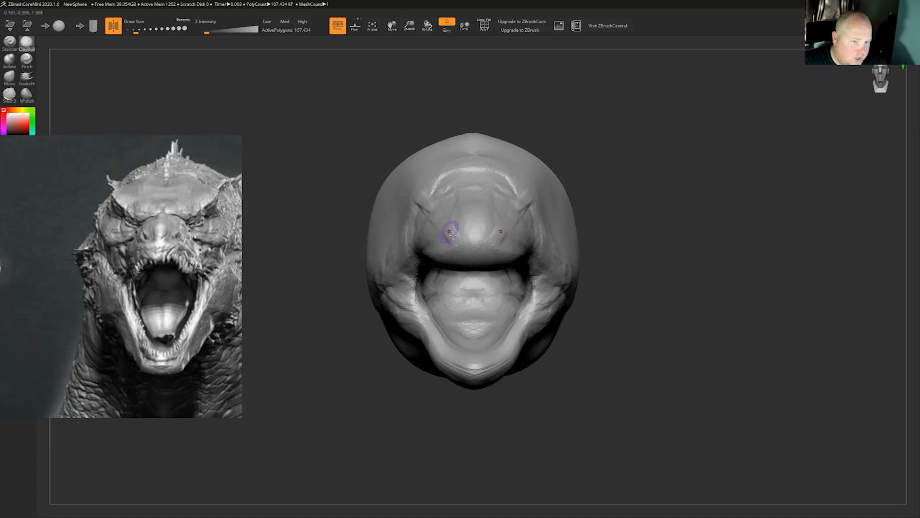
{"action": "scroll", "coordinate": [545, 263], "scroll_direction": "up", "scroll_amount": 5}
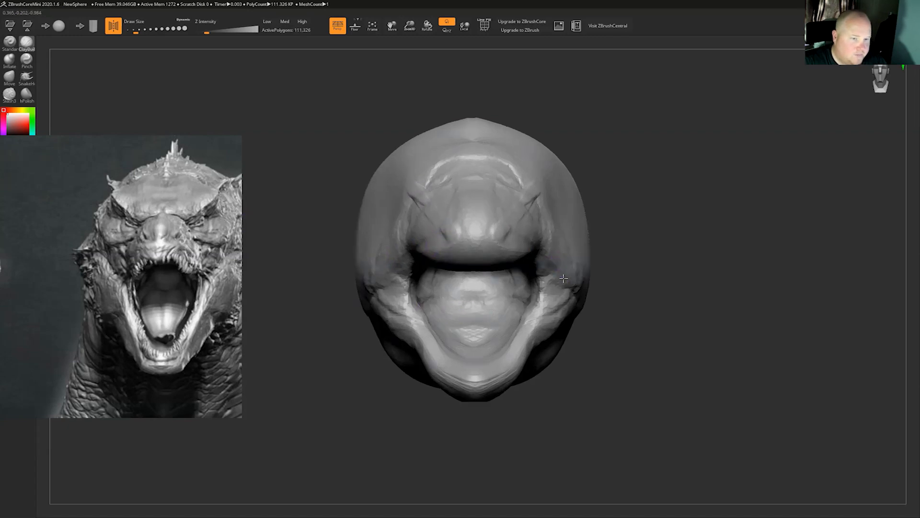
{"action": "left_click_drag", "start_coordinate": [696, 240], "coordinate": [708, 242]}
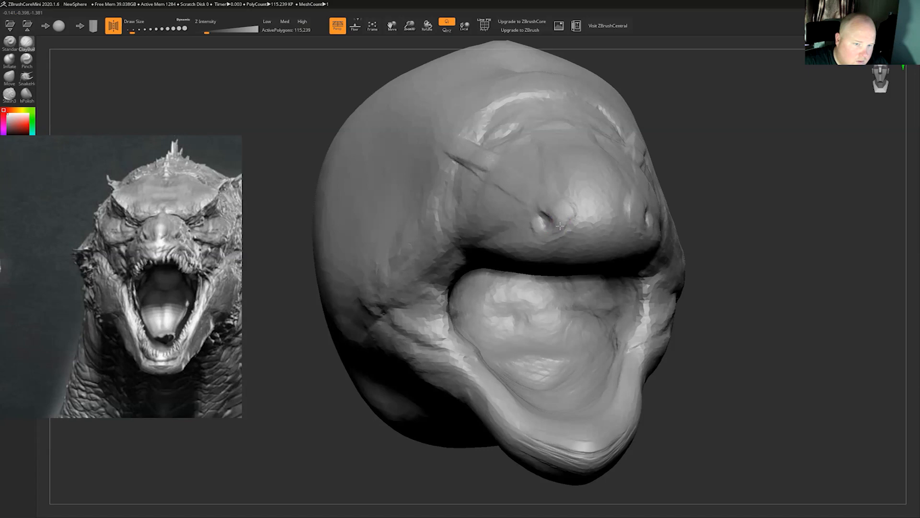
{"action": "left_click_drag", "start_coordinate": [546, 211], "coordinate": [525, 212]}
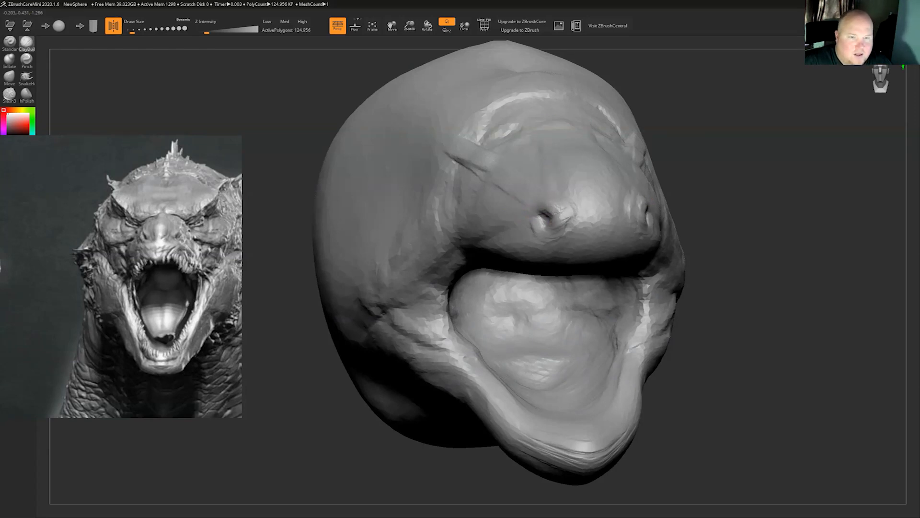
{"action": "mouse_move", "coordinate": [566, 228]}
{"action": "left_mouse_down"}
{"action": "mouse_move", "coordinate": [602, 205]}
{"action": "mouse_move", "coordinate": [594, 215]}
{"action": "mouse_move", "coordinate": [603, 233]}
{"action": "mouse_move", "coordinate": [598, 225]}
{"action": "left_mouse_up"}
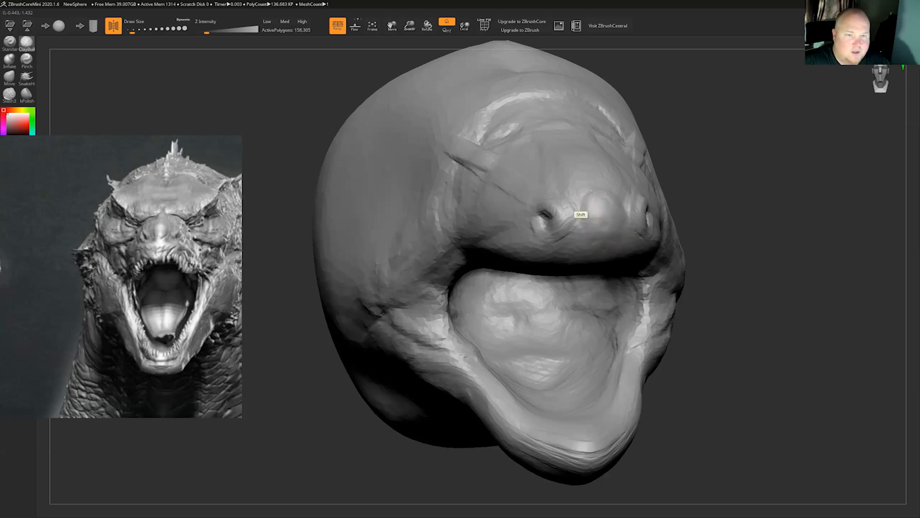
Build up the area around the eye crease and smooth it into a softer eye socket.
{"action": "mouse_move", "coordinate": [500, 185]}
{"action": "left_mouse_down"}
{"action": "mouse_move", "coordinate": [438, 142]}
{"action": "mouse_move", "coordinate": [443, 128]}
{"action": "mouse_move", "coordinate": [465, 154]}
{"action": "left_mouse_up"}
{"action": "key", "text": "shift"}
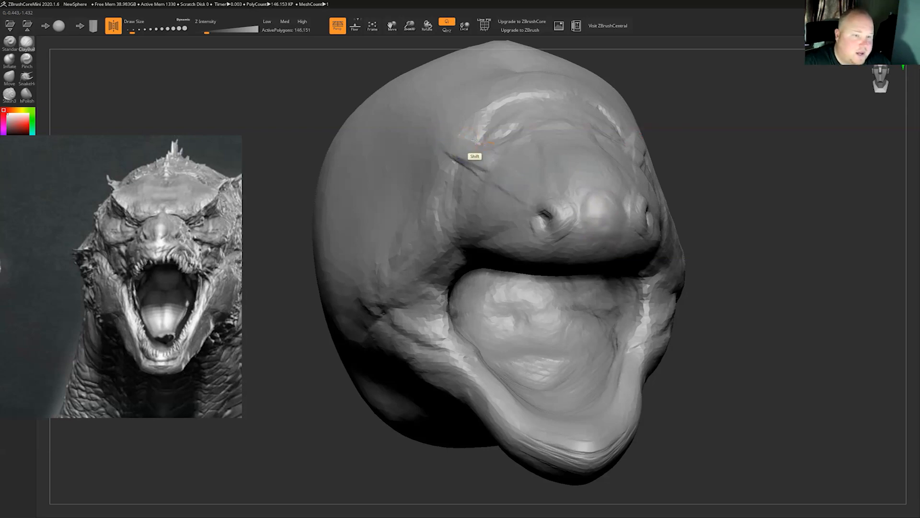
{"action": "mouse_move", "coordinate": [466, 141]}
{"action": "left_mouse_down", "text": "shift"}
{"action": "mouse_move", "coordinate": [461, 160]}
{"action": "mouse_move", "coordinate": [411, 175]}
{"action": "left_mouse_up", "text": "shift"}
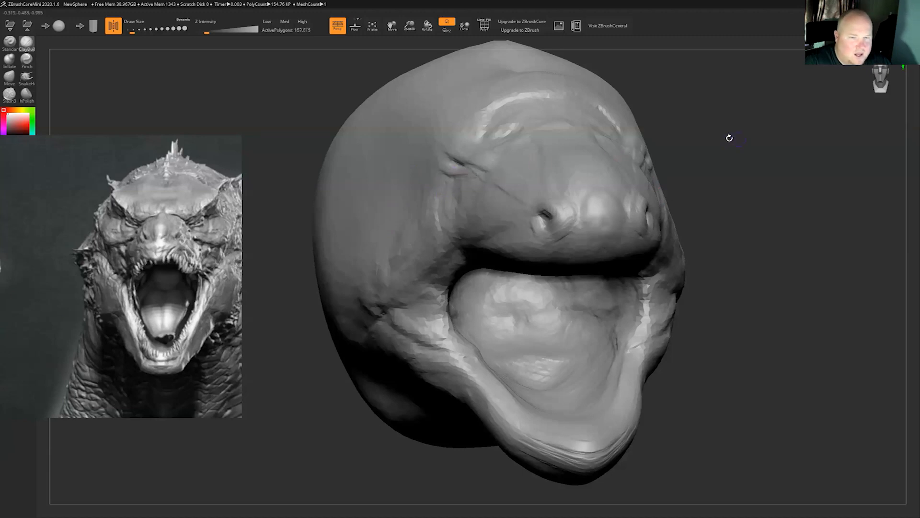
Build up rounded cheek masses below and outside the eyes with ClayBuildup, following the repositioned front reference.
{"action": "left_click_drag", "start_coordinate": [721, 138], "coordinate": [653, 147]}
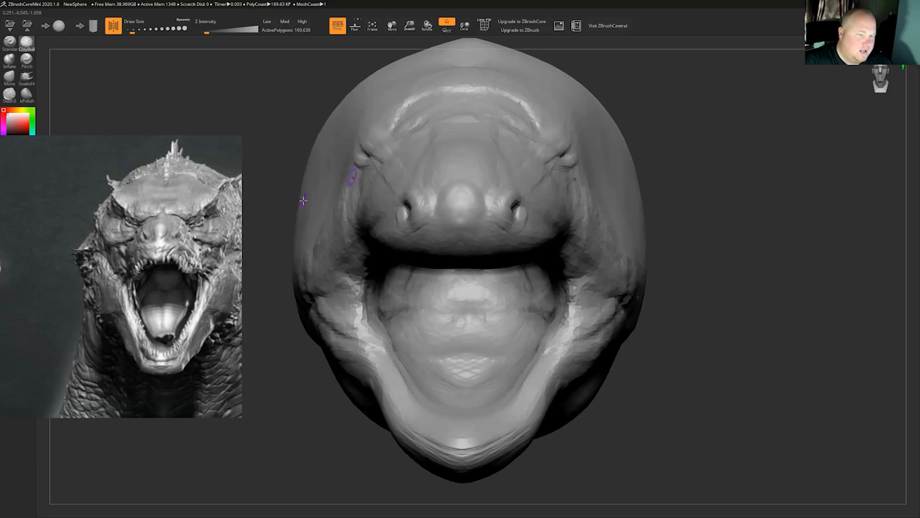
{"action": "mouse_move", "coordinate": [209, 194]}
{"action": "left_mouse_down"}
{"action": "mouse_move", "coordinate": [263, 186]}
{"action": "mouse_move", "coordinate": [178, 185]}
{"action": "left_mouse_up"}
{"action": "left_click_drag", "start_coordinate": [251, 171], "coordinate": [255, 169]}
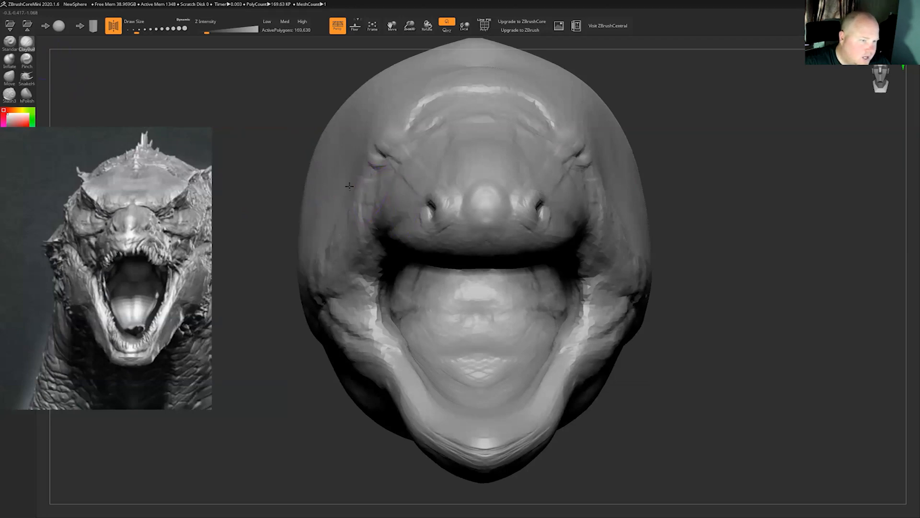
{"action": "left_click_drag", "start_coordinate": [380, 191], "coordinate": [331, 191]}
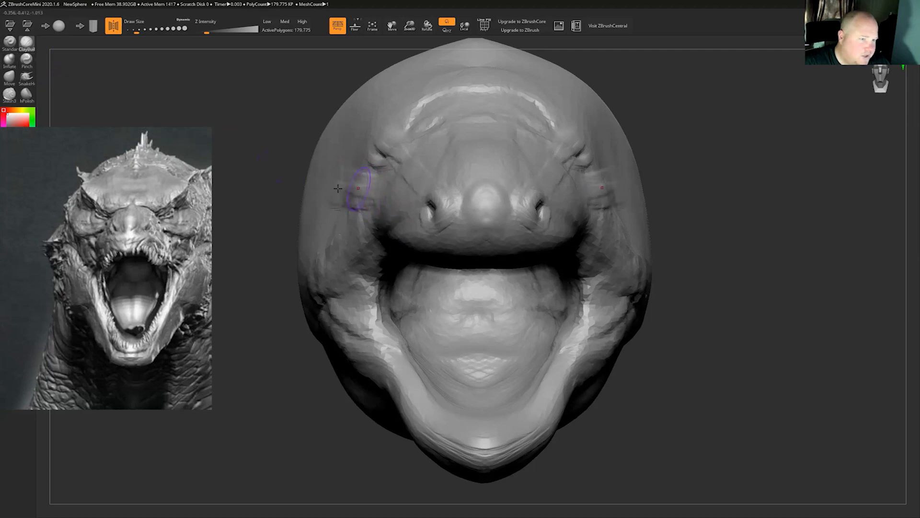
{"action": "mouse_move", "coordinate": [355, 191]}
{"action": "left_mouse_down"}
{"action": "mouse_move", "coordinate": [348, 196]}
{"action": "mouse_move", "coordinate": [361, 185]}
{"action": "mouse_move", "coordinate": [328, 186]}
{"action": "left_mouse_up"}
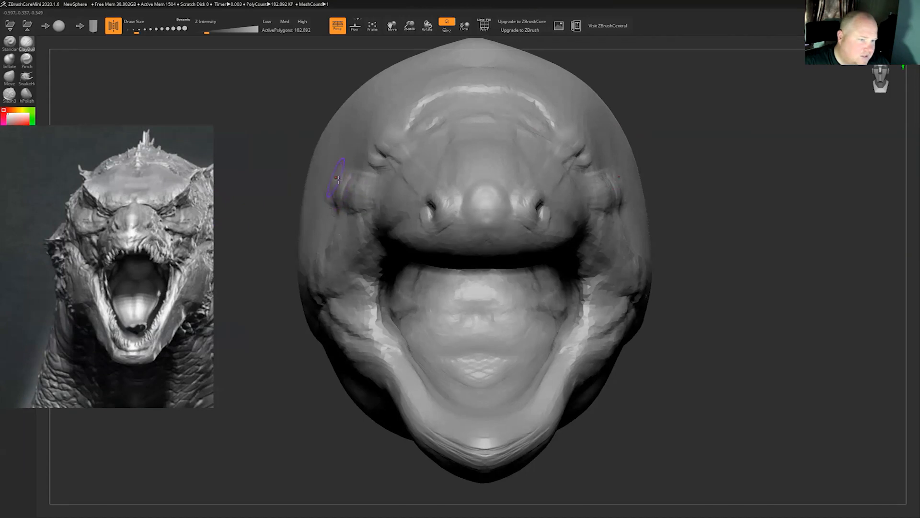
{"action": "mouse_move", "coordinate": [364, 182]}
{"action": "left_mouse_down"}
{"action": "mouse_move", "coordinate": [383, 184]}
{"action": "mouse_move", "coordinate": [367, 190]}
{"action": "mouse_move", "coordinate": [377, 195]}
{"action": "mouse_move", "coordinate": [339, 203]}
{"action": "left_mouse_up"}
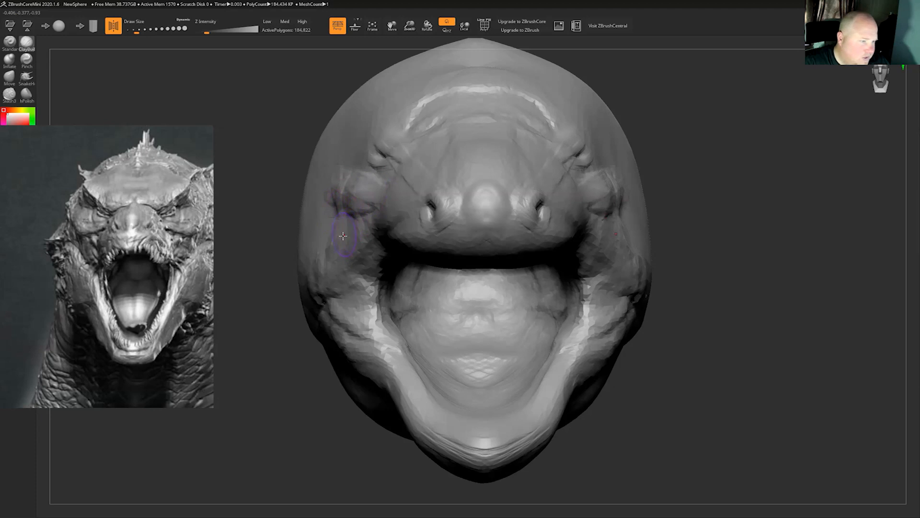
Build up ridges from the cheeks down both sides of the lower jaw to the chin with ClayBuildup.
{"action": "mouse_move", "coordinate": [336, 245]}
{"action": "left_mouse_down"}
{"action": "mouse_move", "coordinate": [334, 264]}
{"action": "mouse_move", "coordinate": [349, 282]}
{"action": "mouse_move", "coordinate": [342, 293]}
{"action": "mouse_move", "coordinate": [362, 273]}
{"action": "mouse_move", "coordinate": [365, 314]}
{"action": "mouse_move", "coordinate": [411, 383]}
{"action": "mouse_move", "coordinate": [404, 375]}
{"action": "left_mouse_up"}
{"action": "mouse_move", "coordinate": [432, 418]}
{"action": "left_mouse_down"}
{"action": "mouse_move", "coordinate": [413, 396]}
{"action": "mouse_move", "coordinate": [446, 426]}
{"action": "mouse_move", "coordinate": [432, 416]}
{"action": "mouse_move", "coordinate": [468, 429]}
{"action": "left_mouse_up"}
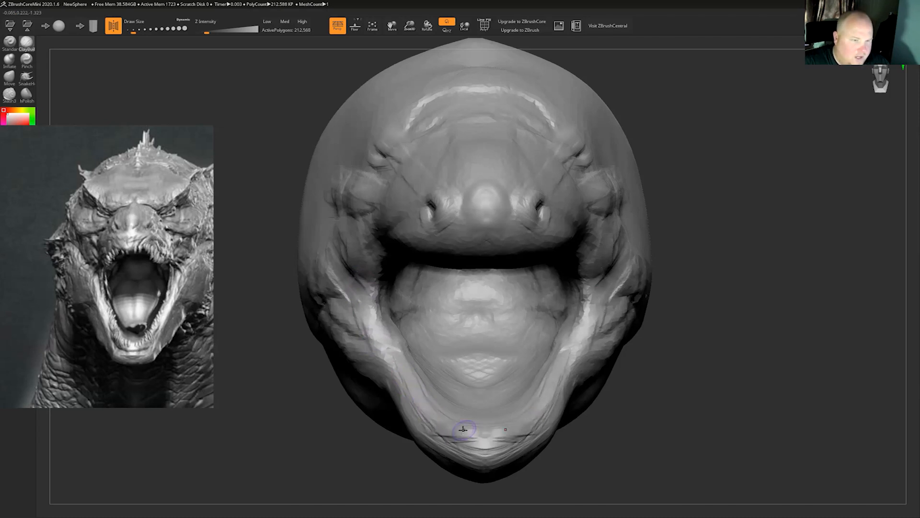
{"action": "mouse_move", "coordinate": [434, 138]}
{"action": "left_mouse_down"}
{"action": "mouse_move", "coordinate": [422, 134]}
{"action": "mouse_move", "coordinate": [461, 152]}
{"action": "left_mouse_up"}
Narrow the upper snout and draw the eyes inward with the Move brush to match the front reference.
{"action": "mouse_move", "coordinate": [723, 187]}
{"action": "left_mouse_down"}
{"action": "mouse_move", "coordinate": [698, 181]}
{"action": "mouse_move", "coordinate": [716, 189]}
{"action": "mouse_move", "coordinate": [597, 207]}
{"action": "left_mouse_up"}
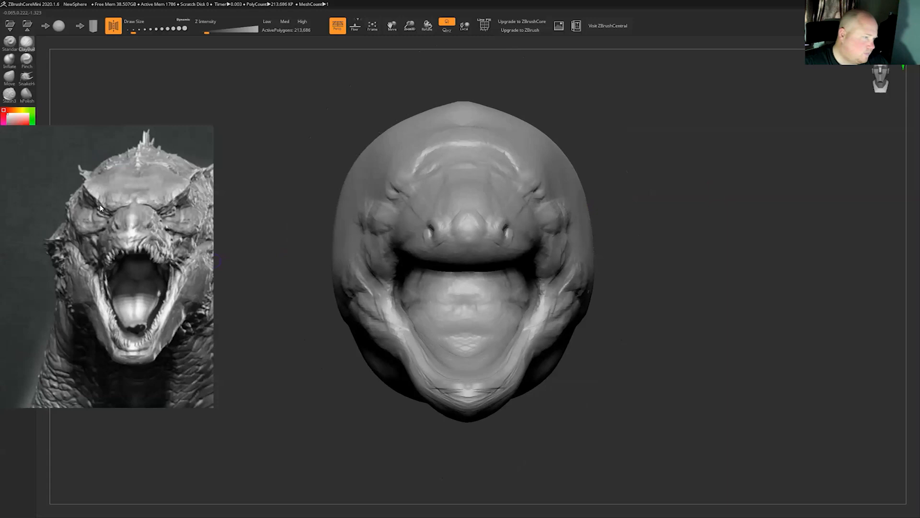
{"action": "middle_click_drag", "start_coordinate": [119, 212], "coordinate": [3, 230]}
{"action": "middle_click_drag", "start_coordinate": [164, 211], "coordinate": [124, 205]}
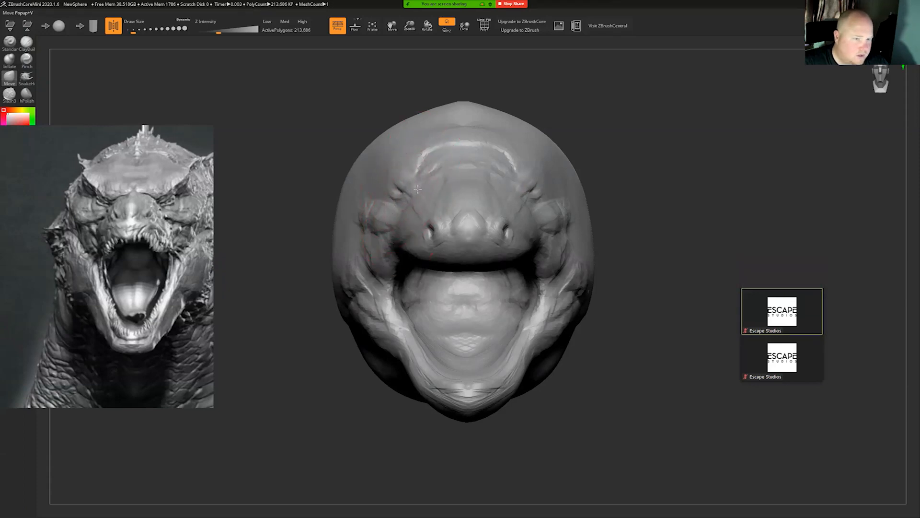
{"action": "left_click_drag", "start_coordinate": [401, 190], "coordinate": [451, 186]}
{"action": "left_click_drag", "start_coordinate": [398, 247], "coordinate": [446, 336]}
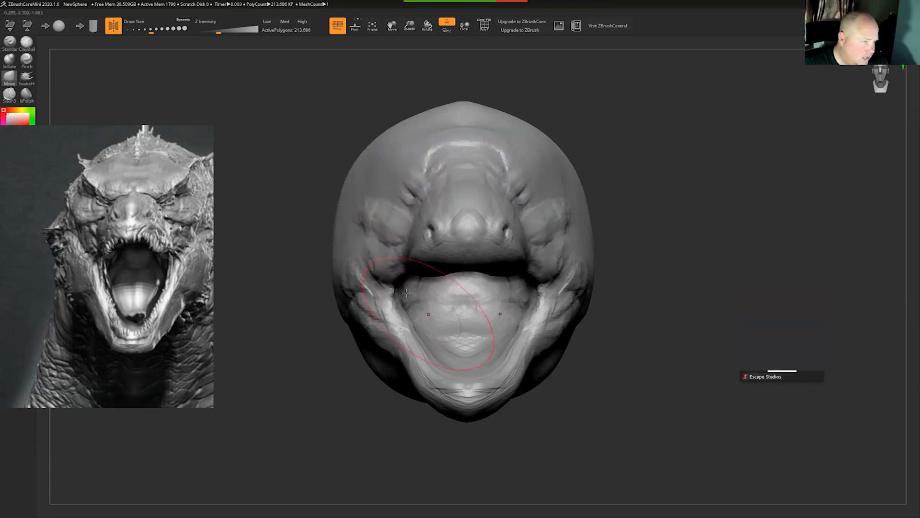
Pull in the sides of the skull and flatten the crown with a larger Move brush in the front view.
{"action": "left_click_drag", "start_coordinate": [369, 204], "coordinate": [363, 194]}
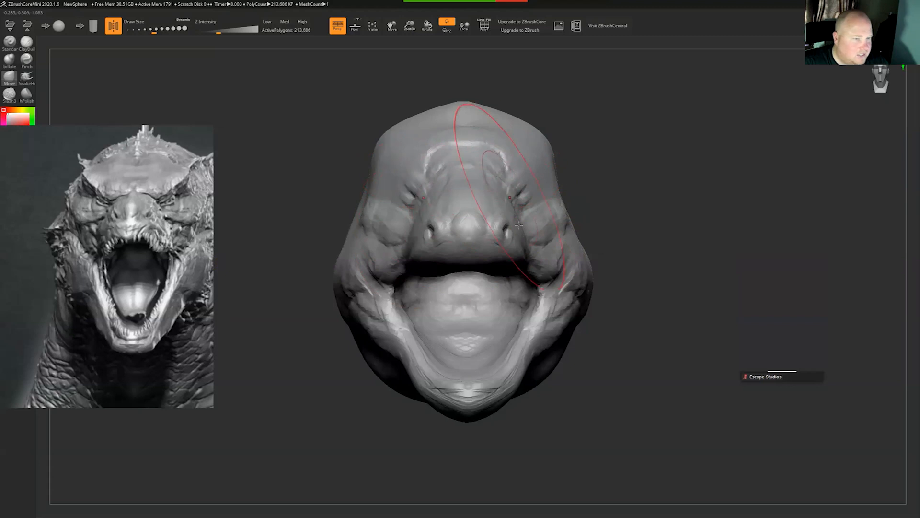
{"action": "left_click_drag", "start_coordinate": [464, 104], "coordinate": [463, 113]}
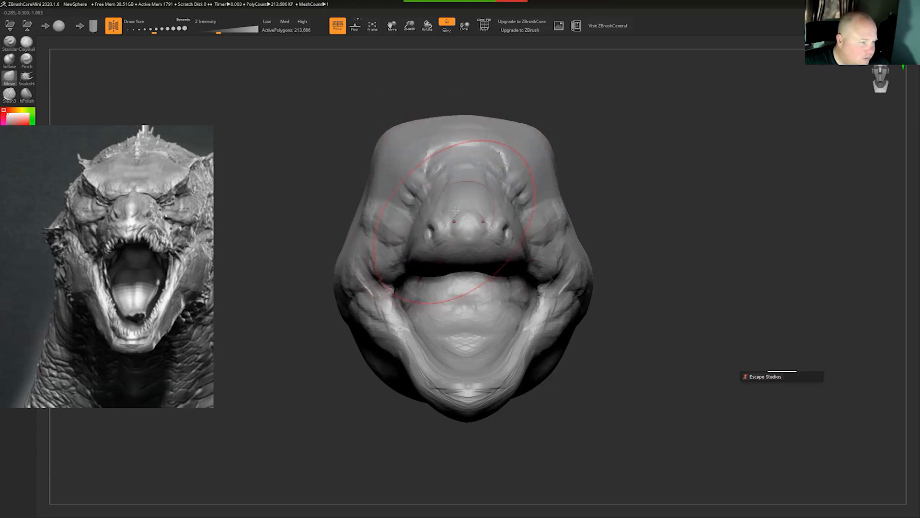
{"action": "left_click_drag", "start_coordinate": [470, 198], "coordinate": [468, 188]}
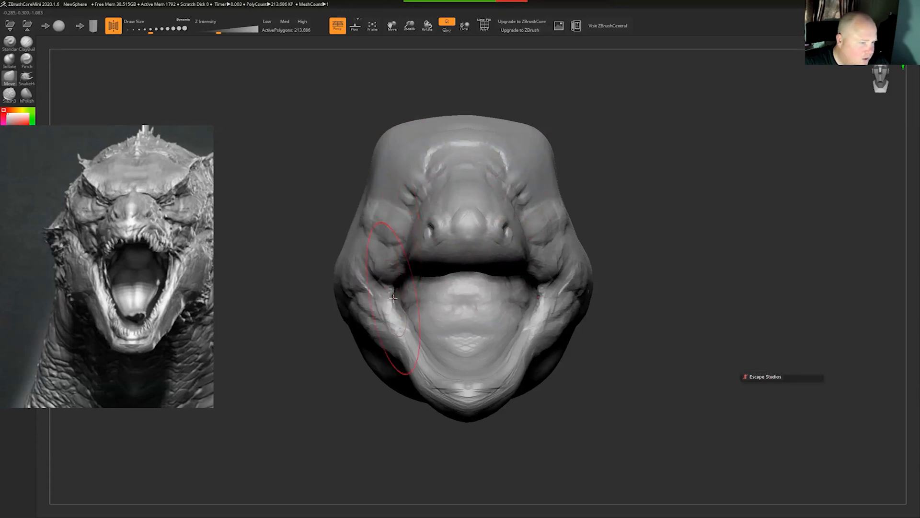
{"action": "left_click_drag", "start_coordinate": [361, 335], "coordinate": [394, 331]}
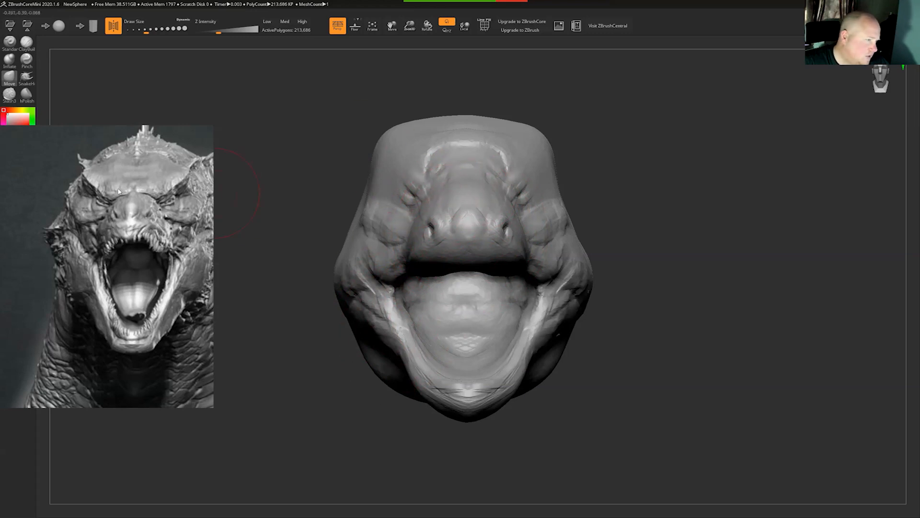
Carve angled brow lines above the eyes and build up the brow ridges with ClayBuildup.
{"action": "left_click_drag", "start_coordinate": [333, 195], "coordinate": [322, 197]}
{"action": "left_click", "coordinate": [27, 43]}
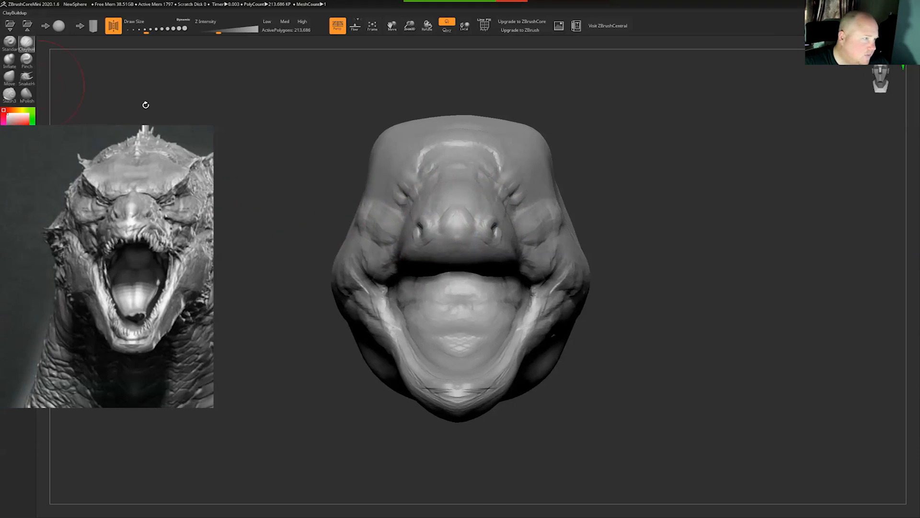
{"action": "left_click_drag", "start_coordinate": [297, 138], "coordinate": [330, 152]}
{"action": "mouse_move", "coordinate": [431, 165]}
{"action": "left_mouse_down"}
{"action": "mouse_move", "coordinate": [446, 185]}
{"action": "mouse_move", "coordinate": [463, 181]}
{"action": "mouse_move", "coordinate": [453, 189]}
{"action": "mouse_move", "coordinate": [449, 181]}
{"action": "mouse_move", "coordinate": [463, 174]}
{"action": "mouse_move", "coordinate": [401, 147]}
{"action": "mouse_move", "coordinate": [444, 178]}
{"action": "mouse_move", "coordinate": [407, 164]}
{"action": "mouse_move", "coordinate": [442, 181]}
{"action": "mouse_move", "coordinate": [404, 160]}
{"action": "mouse_move", "coordinate": [427, 157]}
{"action": "mouse_move", "coordinate": [448, 165]}
{"action": "mouse_move", "coordinate": [441, 173]}
{"action": "left_mouse_up"}
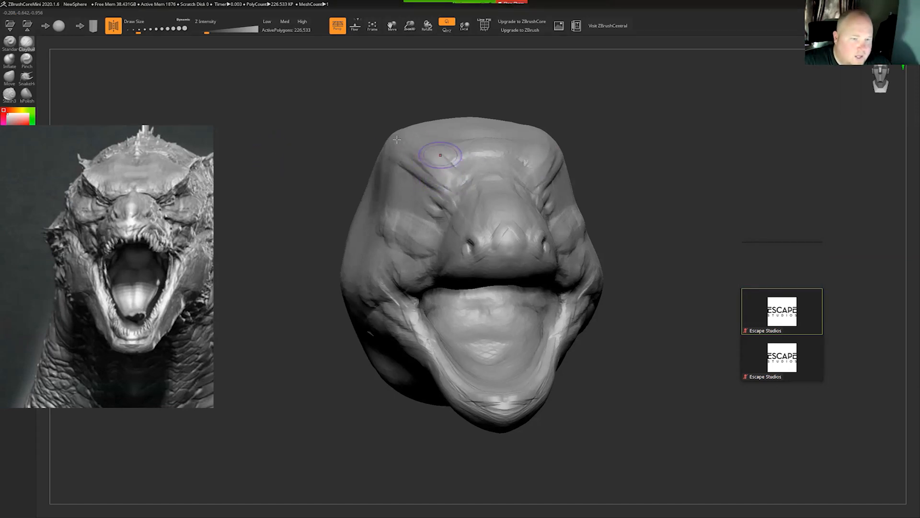
{"action": "left_click_drag", "start_coordinate": [435, 161], "coordinate": [295, 176]}
{"action": "mouse_move", "coordinate": [416, 161]}
{"action": "left_mouse_down"}
{"action": "mouse_move", "coordinate": [434, 170]}
{"action": "mouse_move", "coordinate": [405, 165]}
{"action": "left_mouse_up"}
Hollow out the underside of the upper jaw by carving inward with ClayBuildup, leaving a raised lip rim.
{"action": "mouse_move", "coordinate": [325, 165]}
{"action": "left_mouse_down"}
{"action": "mouse_move", "coordinate": [797, 144]}
{"action": "mouse_move", "coordinate": [779, 148]}
{"action": "left_mouse_up"}
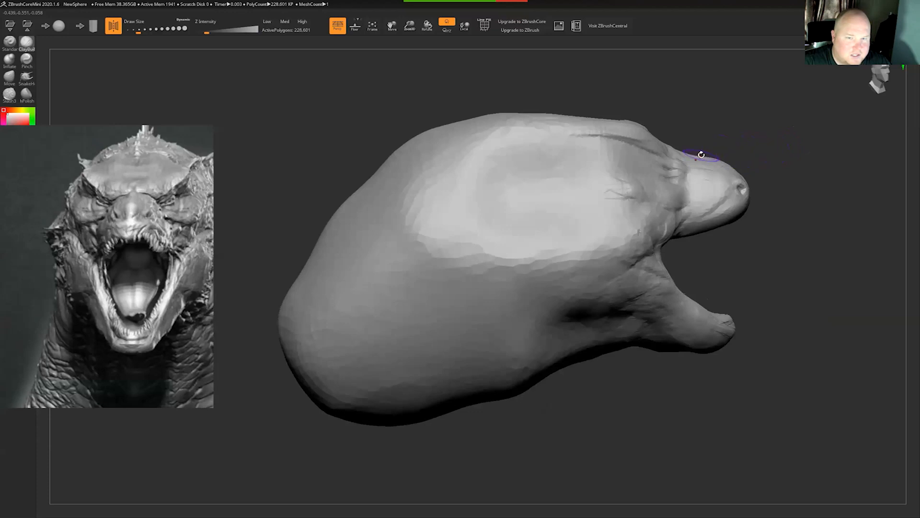
{"action": "left_click_drag", "start_coordinate": [724, 128], "coordinate": [628, 142], "text": "alt"}
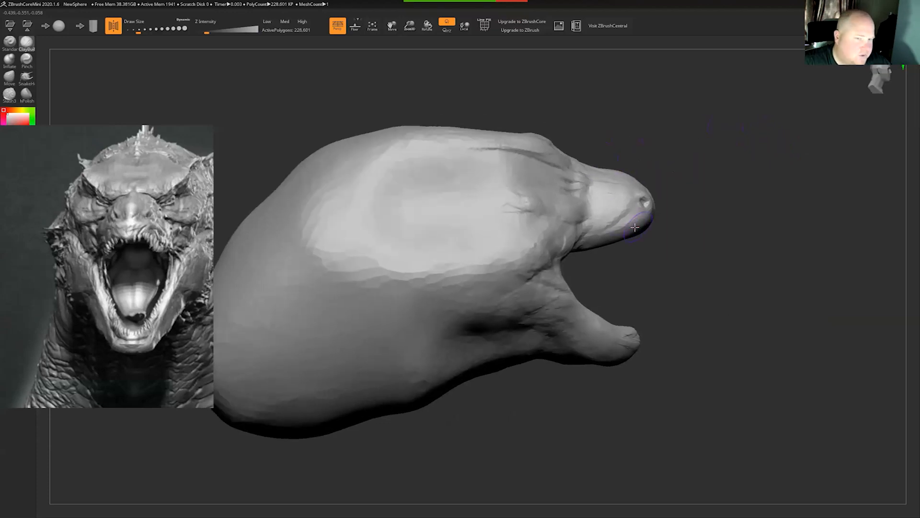
{"action": "left_click_drag", "start_coordinate": [650, 259], "coordinate": [537, 253], "text": "alt"}
{"action": "mouse_move", "coordinate": [594, 280]}
{"action": "left_mouse_down"}
{"action": "mouse_move", "coordinate": [565, 253]}
{"action": "mouse_move", "coordinate": [571, 210]}
{"action": "mouse_move", "coordinate": [592, 272]}
{"action": "mouse_move", "coordinate": [498, 221]}
{"action": "left_mouse_up"}
{"action": "mouse_move", "coordinate": [444, 199]}
{"action": "left_mouse_down", "text": "alt"}
{"action": "mouse_move", "coordinate": [427, 205]}
{"action": "mouse_move", "coordinate": [433, 196]}
{"action": "left_mouse_up", "text": "alt"}
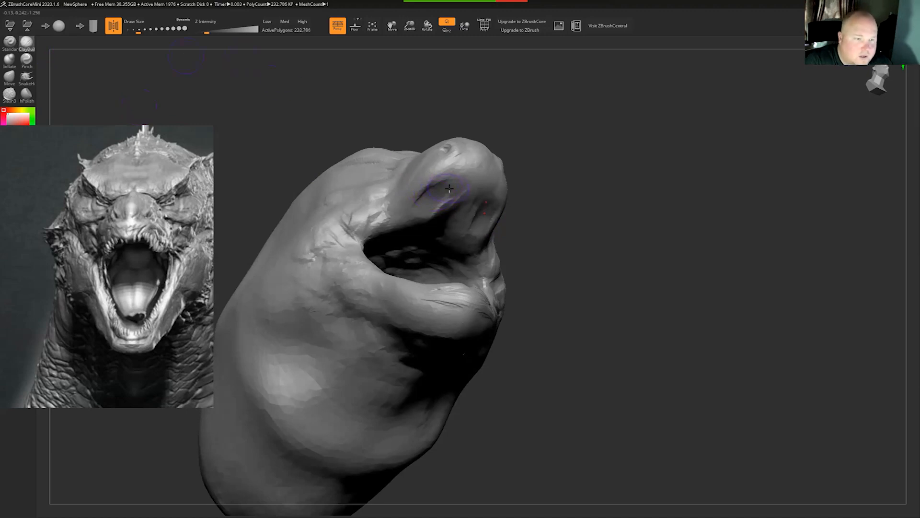
{"action": "mouse_move", "coordinate": [453, 182]}
{"action": "left_mouse_down", "text": "alt"}
{"action": "mouse_move", "coordinate": [458, 176]}
{"action": "mouse_move", "coordinate": [445, 182]}
{"action": "mouse_move", "coordinate": [462, 174]}
{"action": "mouse_move", "coordinate": [475, 183]}
{"action": "mouse_move", "coordinate": [428, 199]}
{"action": "mouse_move", "coordinate": [405, 224]}
{"action": "mouse_move", "coordinate": [440, 209]}
{"action": "mouse_move", "coordinate": [448, 216]}
{"action": "mouse_move", "coordinate": [467, 196]}
{"action": "mouse_move", "coordinate": [402, 225]}
{"action": "mouse_move", "coordinate": [436, 212]}
{"action": "mouse_move", "coordinate": [450, 188]}
{"action": "mouse_move", "coordinate": [447, 200]}
{"action": "left_mouse_up", "text": "alt"}
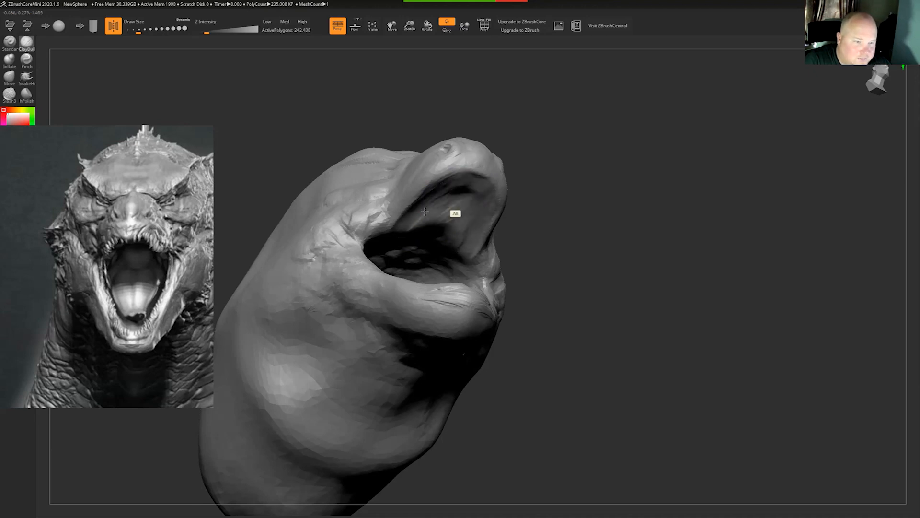
Bring the side reference beside the sculpt and pull the underside of the snout tip downward with the Move brush.
{"action": "mouse_move", "coordinate": [585, 216]}
{"action": "left_mouse_down"}
{"action": "mouse_move", "coordinate": [589, 235]}
{"action": "mouse_move", "coordinate": [602, 240]}
{"action": "mouse_move", "coordinate": [583, 231]}
{"action": "mouse_move", "coordinate": [583, 211]}
{"action": "left_mouse_up"}
{"action": "left_click_drag", "start_coordinate": [522, 209], "coordinate": [587, 231]}
{"action": "left_click", "coordinate": [175, 220]}
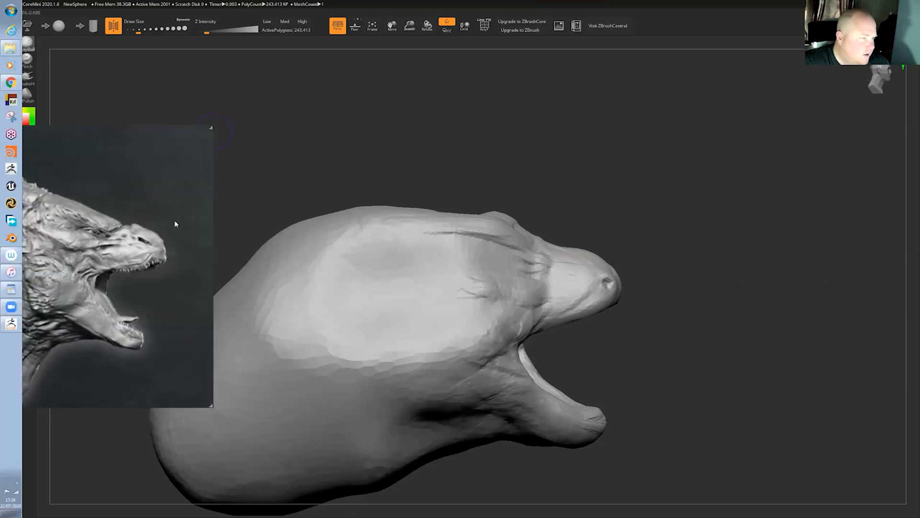
{"action": "left_click_drag", "start_coordinate": [513, 169], "coordinate": [546, 182]}
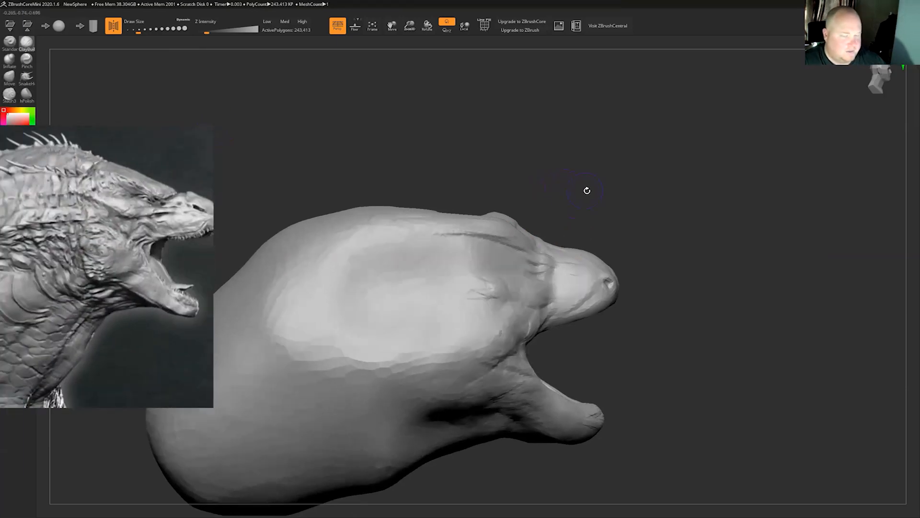
{"action": "mouse_move", "coordinate": [509, 150]}
{"action": "left_mouse_down", "text": "alt"}
{"action": "mouse_move", "coordinate": [376, 113]}
{"action": "mouse_move", "coordinate": [559, 197]}
{"action": "mouse_move", "coordinate": [571, 238]}
{"action": "left_mouse_up", "text": "alt"}
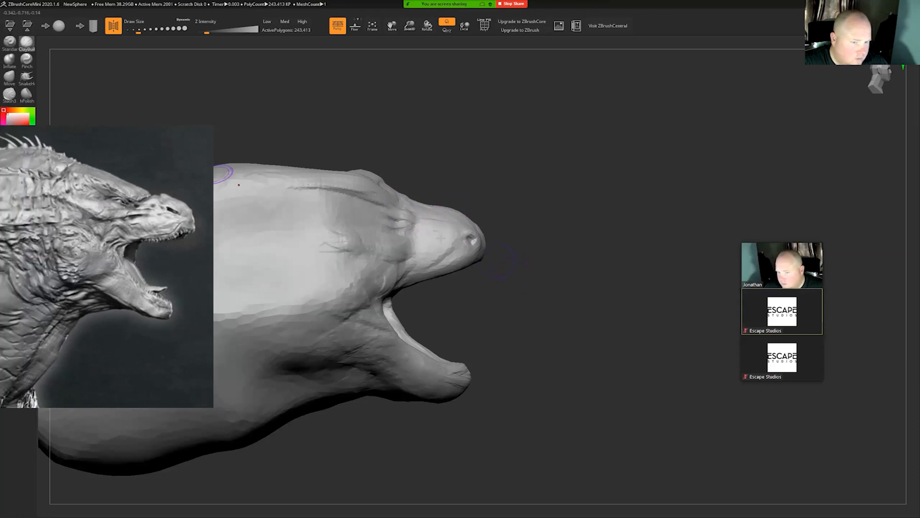
{"action": "left_click_drag", "start_coordinate": [621, 290], "coordinate": [615, 289]}
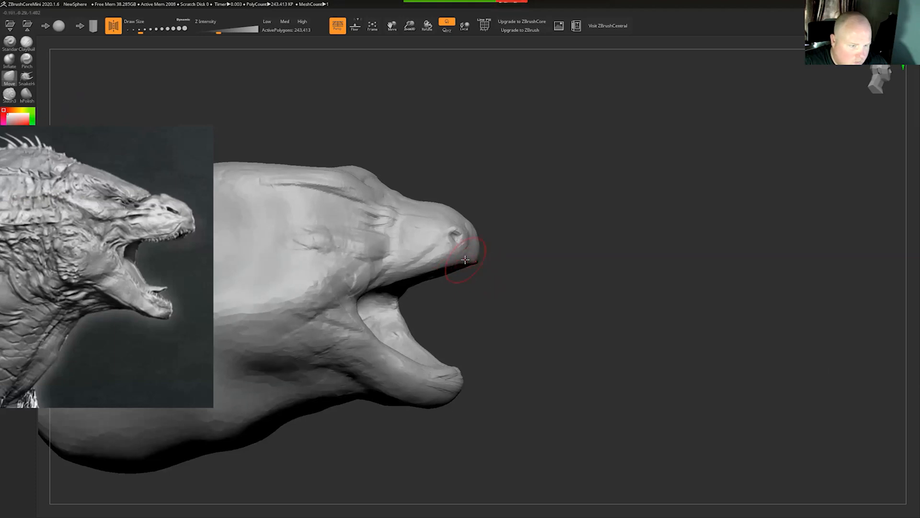
{"action": "mouse_move", "coordinate": [500, 282]}
{"action": "left_mouse_down"}
{"action": "mouse_move", "coordinate": [494, 335]}
{"action": "mouse_move", "coordinate": [556, 343]}
{"action": "left_mouse_up"}
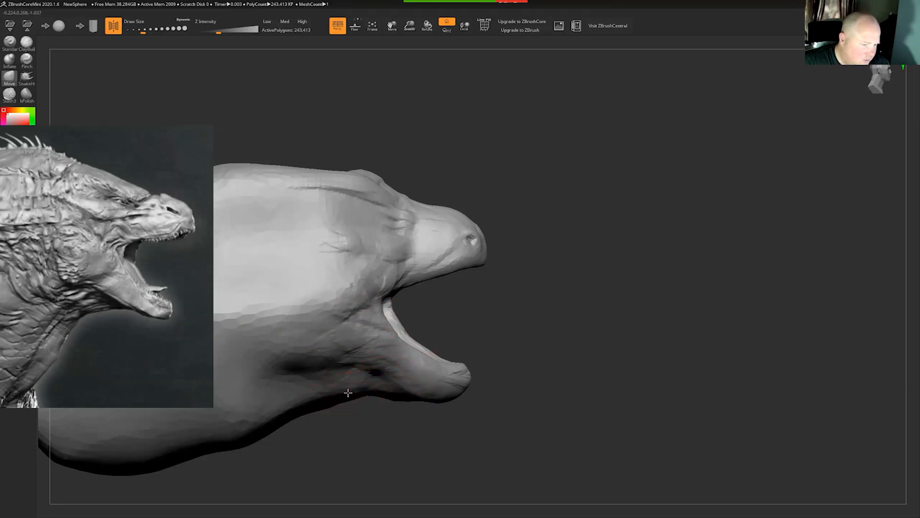
Push the throat behind and below the lower jaw inward with the Move brush in the side view.
{"action": "mouse_move", "coordinate": [346, 391]}
{"action": "left_mouse_down"}
{"action": "mouse_move", "coordinate": [323, 382]}
{"action": "mouse_move", "coordinate": [294, 348]}
{"action": "mouse_move", "coordinate": [311, 343]}
{"action": "mouse_move", "coordinate": [302, 401]}
{"action": "mouse_move", "coordinate": [297, 388]}
{"action": "mouse_move", "coordinate": [309, 408]}
{"action": "mouse_move", "coordinate": [366, 419]}
{"action": "mouse_move", "coordinate": [249, 403]}
{"action": "left_mouse_up"}
{"action": "left_click_drag", "start_coordinate": [302, 424], "coordinate": [331, 426]}
{"action": "left_click_drag", "start_coordinate": [429, 441], "coordinate": [435, 434]}
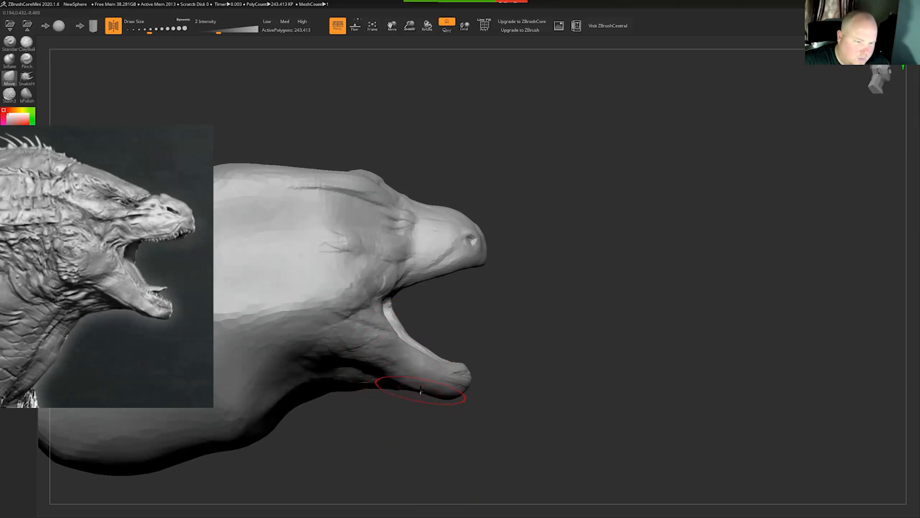
Flatten and smooth the forehead and the planes along the brow ridges with the hPolish brush.
{"action": "mouse_move", "coordinate": [516, 320]}
{"action": "left_mouse_down"}
{"action": "mouse_move", "coordinate": [508, 330]}
{"action": "mouse_move", "coordinate": [632, 308]}
{"action": "mouse_move", "coordinate": [504, 288]}
{"action": "mouse_move", "coordinate": [432, 215]}
{"action": "left_mouse_up"}
{"action": "left_click", "coordinate": [27, 94]}
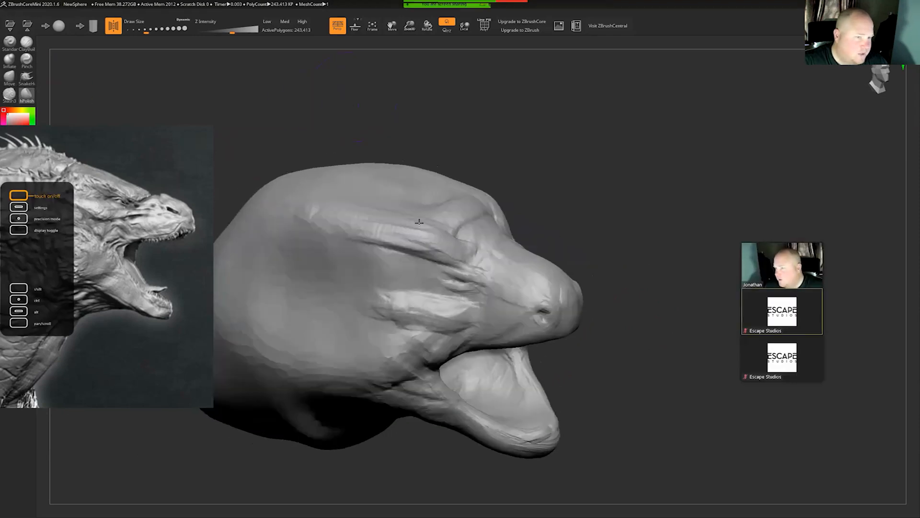
{"action": "right_click_drag", "start_coordinate": [419, 222], "coordinate": [432, 227]}
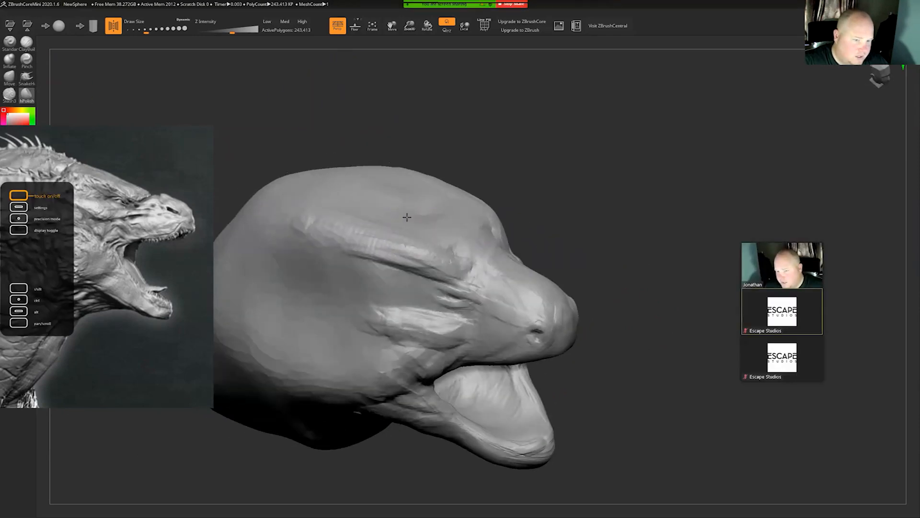
{"action": "left_click_drag", "start_coordinate": [407, 217], "coordinate": [330, 203]}
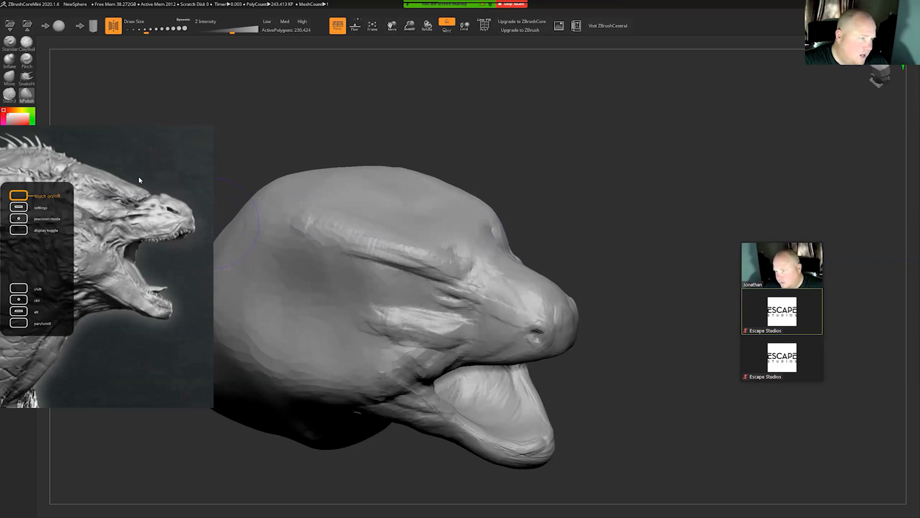
{"action": "left_click_drag", "start_coordinate": [390, 226], "coordinate": [484, 264]}
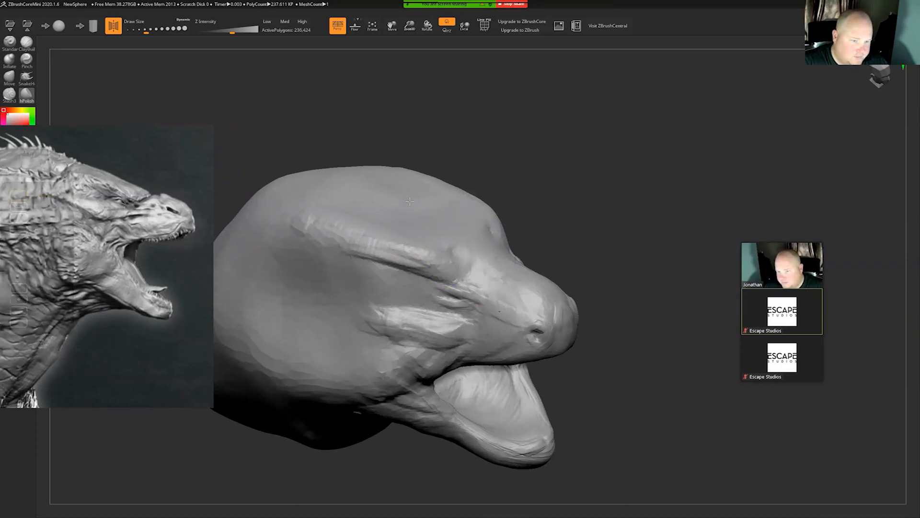
{"action": "left_click_drag", "start_coordinate": [410, 201], "coordinate": [442, 205]}
{"action": "right_click_drag", "start_coordinate": [529, 204], "coordinate": [438, 239]}
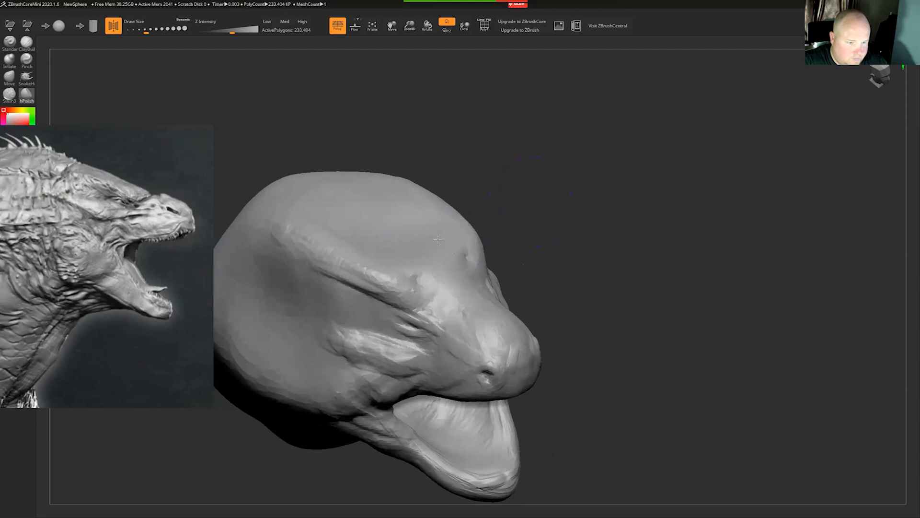
{"action": "left_click_drag", "start_coordinate": [425, 281], "coordinate": [414, 276]}
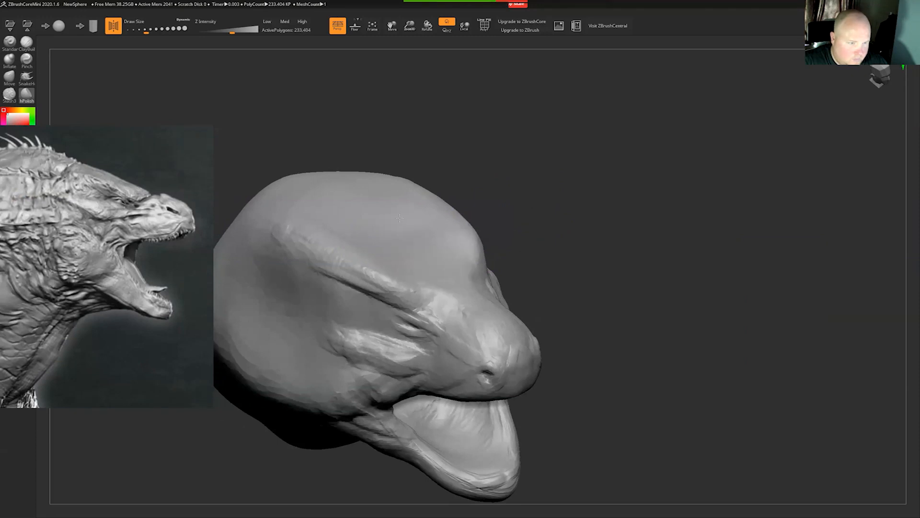
{"action": "left_click_drag", "start_coordinate": [339, 232], "coordinate": [340, 243]}
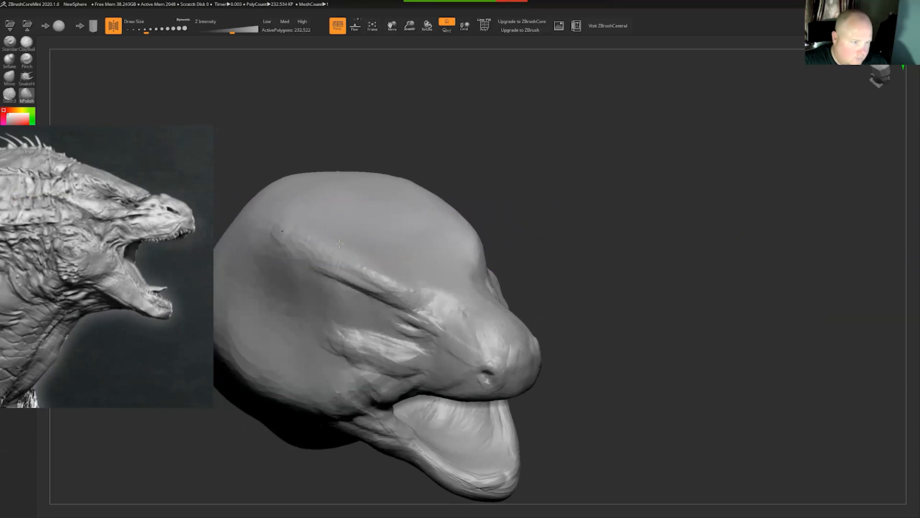
Carve a slanted eye opening with a small ClayBuildup brush and build up its upper and lower lids.
{"action": "left_click_drag", "start_coordinate": [310, 145], "coordinate": [676, 245]}
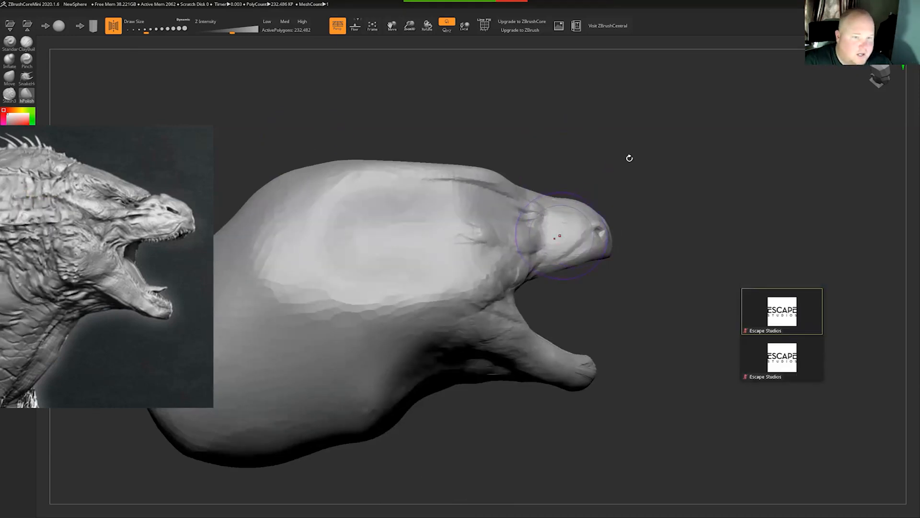
{"action": "left_click_drag", "start_coordinate": [647, 242], "coordinate": [557, 332], "text": "alt"}
{"action": "left_click_drag", "start_coordinate": [629, 313], "coordinate": [526, 352], "text": "alt"}
{"action": "left_click_drag", "start_coordinate": [674, 323], "coordinate": [571, 414], "text": "alt"}
{"action": "left_click", "coordinate": [26, 43]}
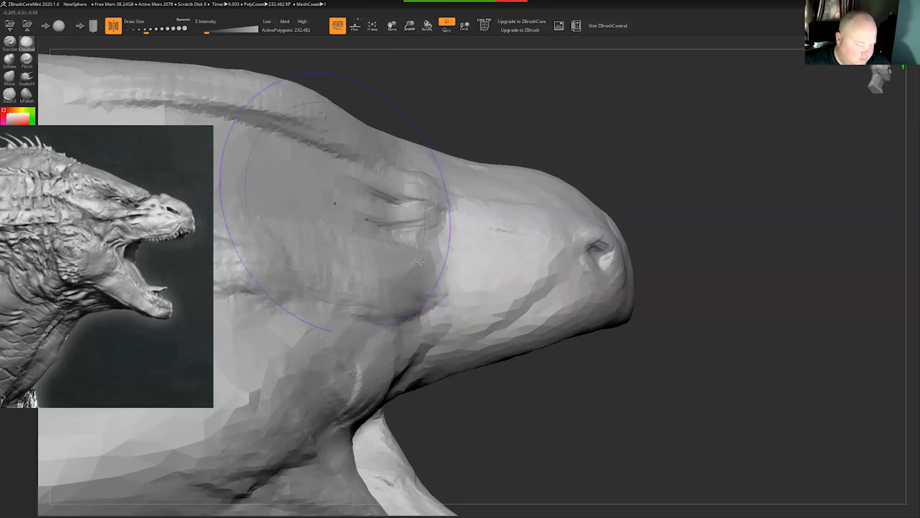
{"action": "left_click_drag", "start_coordinate": [431, 216], "coordinate": [407, 206]}
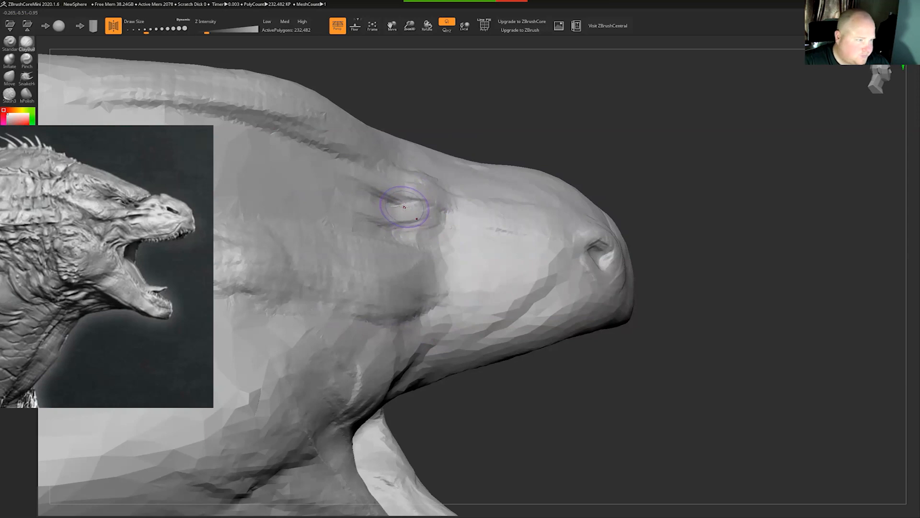
{"action": "left_click_drag", "start_coordinate": [146, 30], "coordinate": [135, 30]}
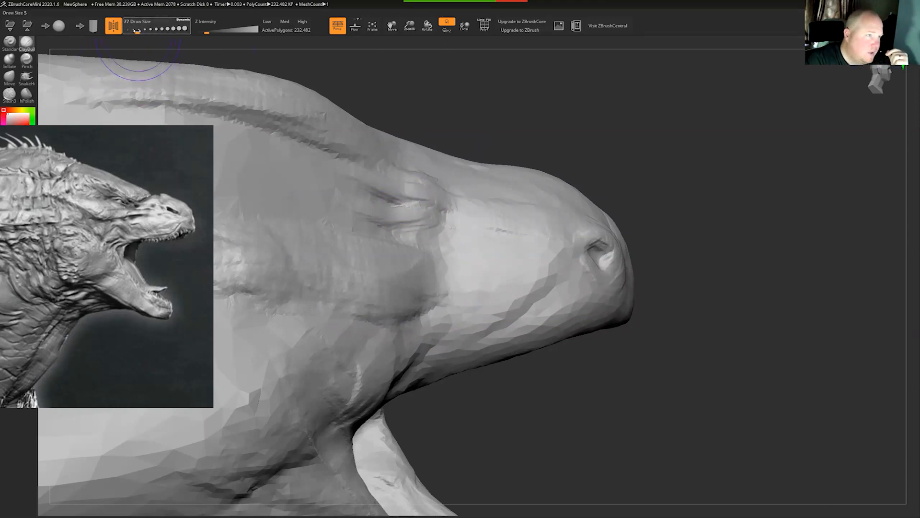
{"action": "key", "text": "s"}
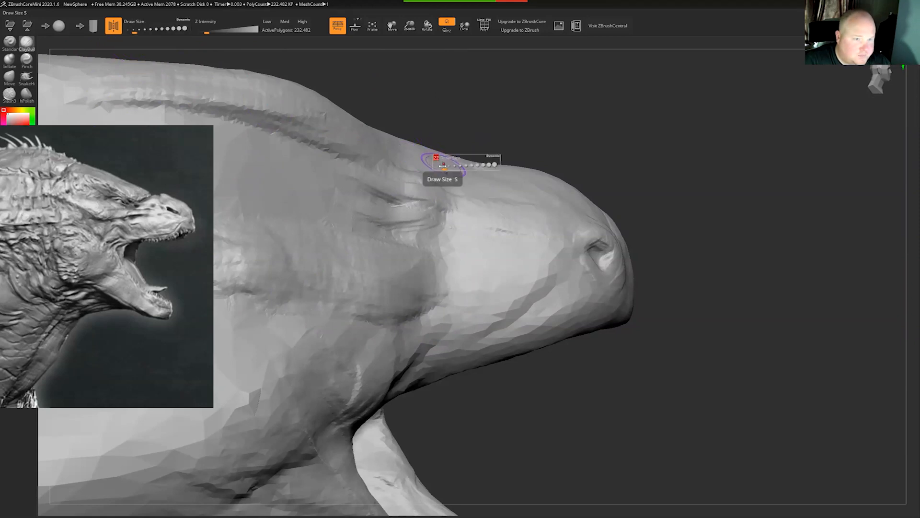
{"action": "left_click_drag", "start_coordinate": [455, 166], "coordinate": [443, 166]}
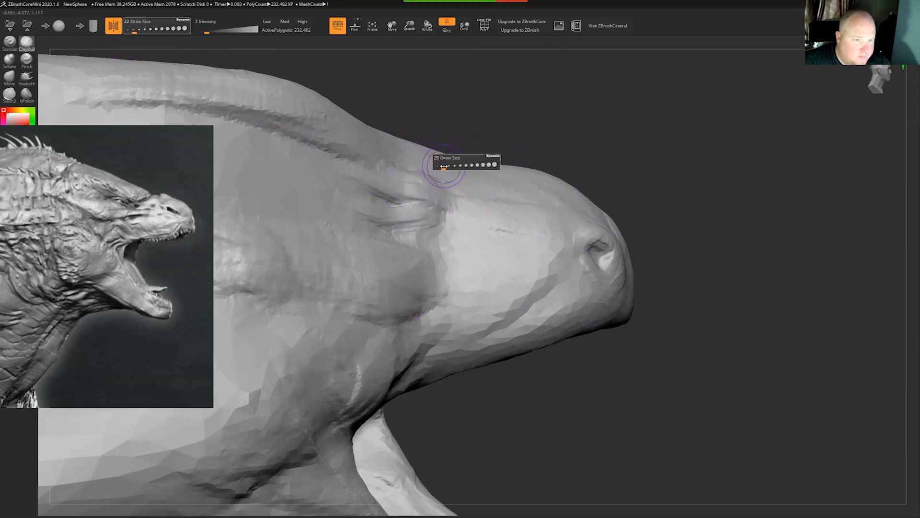
{"action": "mouse_move", "coordinate": [396, 194]}
{"action": "left_mouse_down", "text": "alt"}
{"action": "mouse_move", "coordinate": [352, 200]}
{"action": "mouse_move", "coordinate": [395, 203]}
{"action": "left_mouse_up", "text": "alt"}
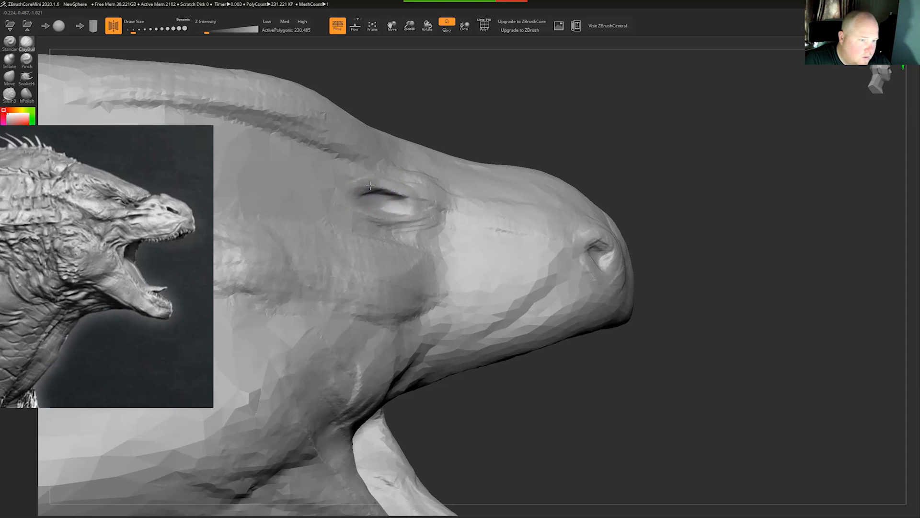
{"action": "mouse_move", "coordinate": [383, 186]}
{"action": "left_mouse_down"}
{"action": "mouse_move", "coordinate": [415, 201]}
{"action": "mouse_move", "coordinate": [403, 192]}
{"action": "mouse_move", "coordinate": [374, 215]}
{"action": "left_mouse_up"}
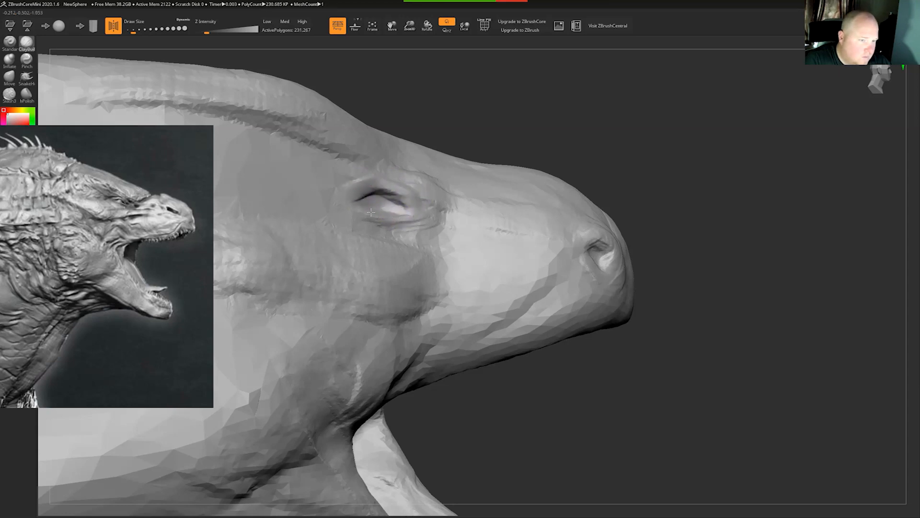
{"action": "mouse_move", "coordinate": [397, 217]}
{"action": "left_mouse_down"}
{"action": "mouse_move", "coordinate": [378, 234]}
{"action": "mouse_move", "coordinate": [398, 223]}
{"action": "mouse_move", "coordinate": [407, 234]}
{"action": "left_mouse_up"}
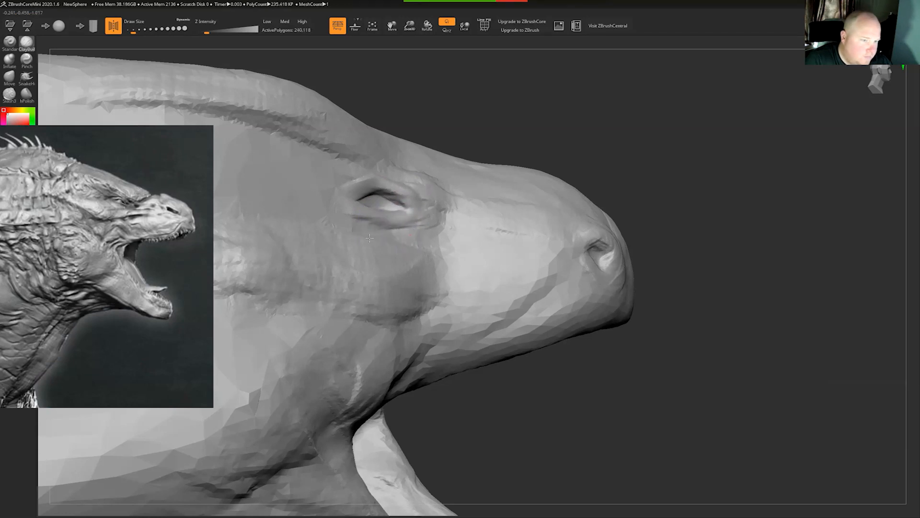
Sculpt long skin folds and a crease running back across the cheek beneath the eye with ClayBuildup.
{"action": "mouse_move", "coordinate": [348, 235]}
{"action": "left_mouse_down"}
{"action": "mouse_move", "coordinate": [301, 229]}
{"action": "mouse_move", "coordinate": [349, 255]}
{"action": "mouse_move", "coordinate": [342, 247]}
{"action": "mouse_move", "coordinate": [378, 243]}
{"action": "mouse_move", "coordinate": [277, 255]}
{"action": "mouse_move", "coordinate": [357, 250]}
{"action": "left_mouse_up"}
{"action": "key", "text": "s"}
{"action": "key", "text": "s"}
{"action": "key", "text": "s"}
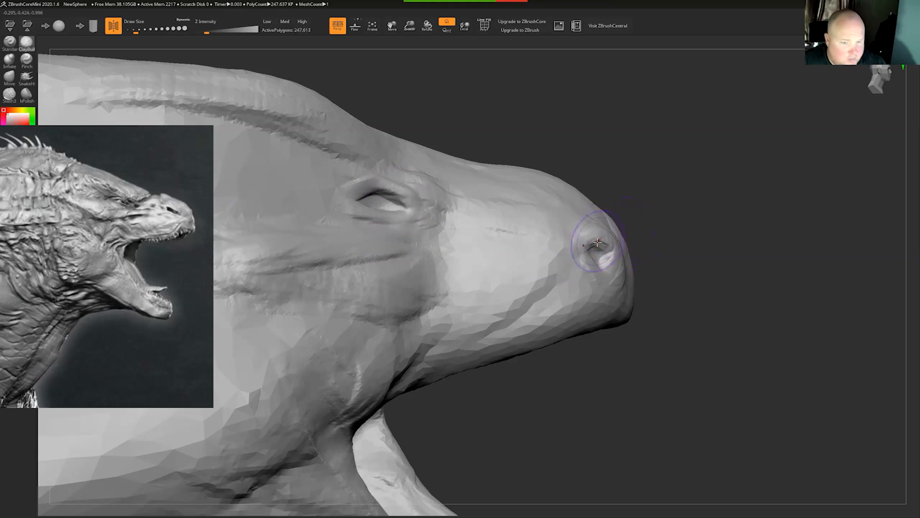
Reshape the nostril into a deeper slanted slit with a raised rim using a small ClayBuildup brush.
{"action": "key", "text": "s"}
{"action": "mouse_move", "coordinate": [588, 263]}
{"action": "left_mouse_down"}
{"action": "mouse_move", "coordinate": [576, 243]}
{"action": "mouse_move", "coordinate": [591, 248]}
{"action": "mouse_move", "coordinate": [580, 243]}
{"action": "left_mouse_up"}
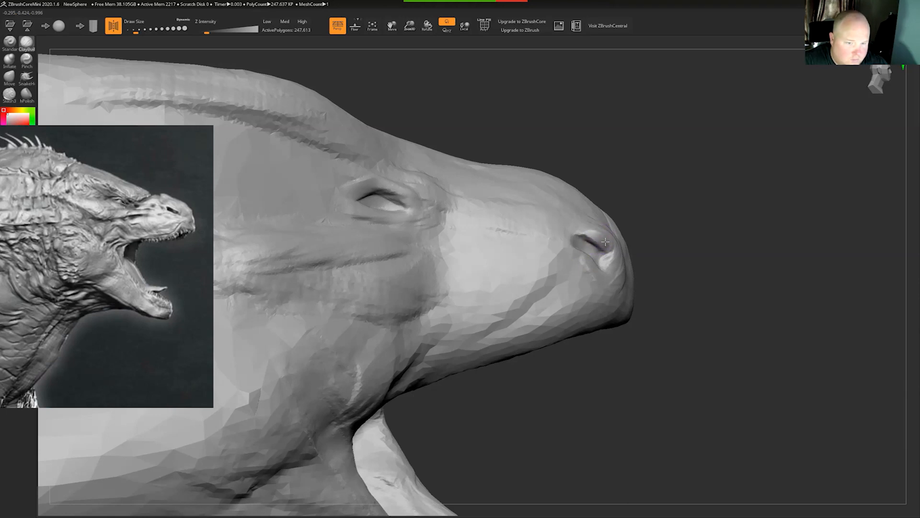
{"action": "left_click_drag", "start_coordinate": [571, 230], "coordinate": [569, 228], "text": "alt"}
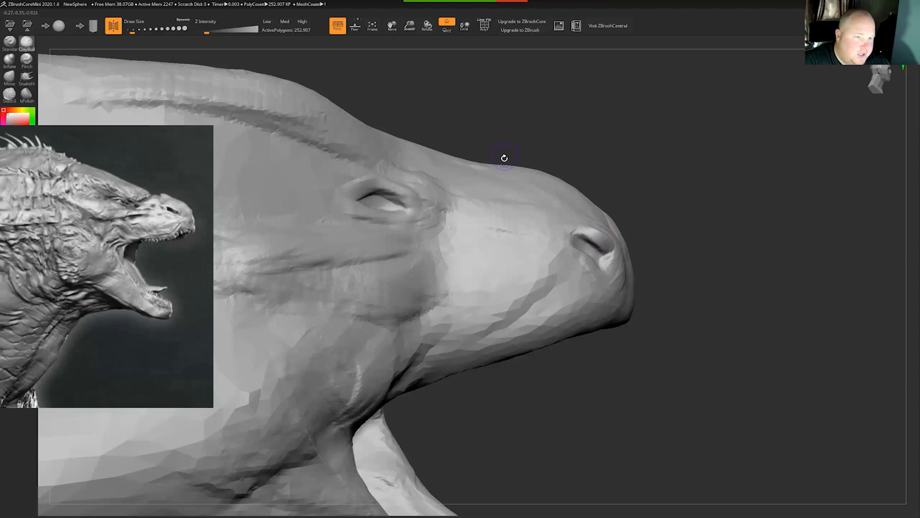
Build up fleshy folds between the front of the brow and the bridge of the snout with ClayBuildup.
{"action": "left_click_drag", "start_coordinate": [504, 158], "coordinate": [404, 165]}
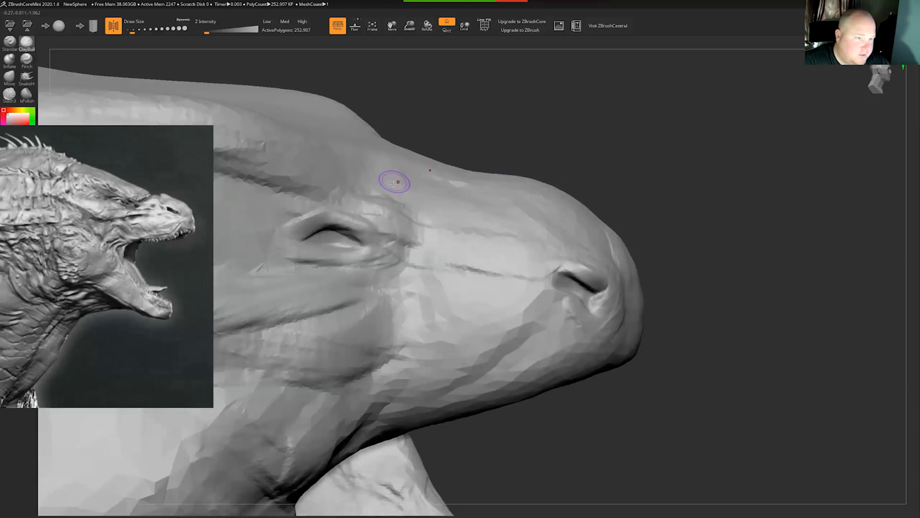
{"action": "key", "text": "s"}
{"action": "mouse_move", "coordinate": [387, 188]}
{"action": "left_mouse_down"}
{"action": "mouse_move", "coordinate": [415, 204]}
{"action": "mouse_move", "coordinate": [379, 182]}
{"action": "mouse_move", "coordinate": [402, 168]}
{"action": "mouse_move", "coordinate": [356, 203]}
{"action": "mouse_move", "coordinate": [383, 165]}
{"action": "left_mouse_up"}
{"action": "mouse_move", "coordinate": [445, 137]}
{"action": "left_mouse_down"}
{"action": "mouse_move", "coordinate": [297, 237]}
{"action": "mouse_move", "coordinate": [282, 233]}
{"action": "left_mouse_up"}
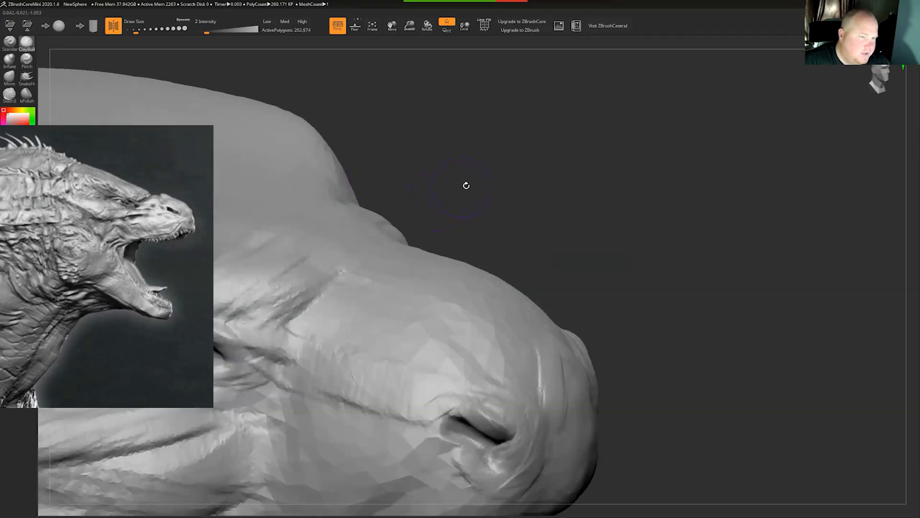
Add raised bumps and wrinkles across the top of the snout with ClayBuildup.
{"action": "mouse_move", "coordinate": [475, 183]}
{"action": "left_mouse_down"}
{"action": "mouse_move", "coordinate": [430, 187]}
{"action": "mouse_move", "coordinate": [440, 182]}
{"action": "mouse_move", "coordinate": [473, 225]}
{"action": "mouse_move", "coordinate": [469, 211]}
{"action": "mouse_move", "coordinate": [455, 227]}
{"action": "mouse_move", "coordinate": [476, 235]}
{"action": "left_mouse_up"}
{"action": "left_click_drag", "start_coordinate": [520, 210], "coordinate": [508, 239]}
{"action": "mouse_move", "coordinate": [560, 158]}
{"action": "left_mouse_down"}
{"action": "mouse_move", "coordinate": [559, 171]}
{"action": "mouse_move", "coordinate": [509, 211]}
{"action": "mouse_move", "coordinate": [519, 221]}
{"action": "left_mouse_up"}
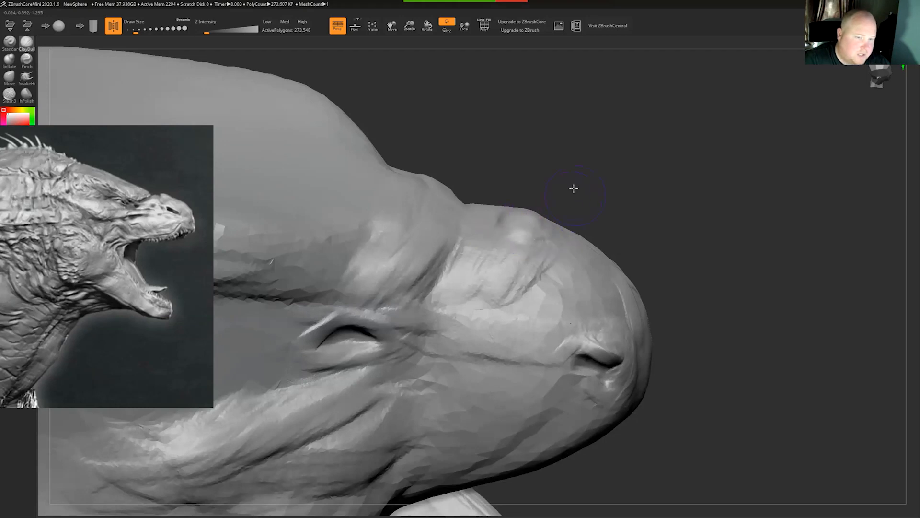
Shift the eye up and back on the head in the side view with a larger Move brush.
{"action": "left_click_drag", "start_coordinate": [573, 182], "coordinate": [561, 152]}
{"action": "left_click", "coordinate": [10, 78]}
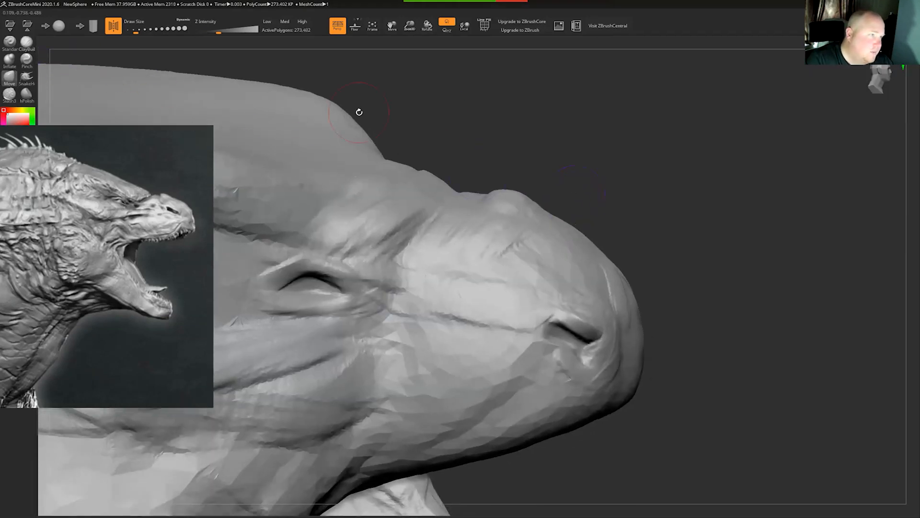
{"action": "left_click_drag", "start_coordinate": [626, 188], "coordinate": [527, 162], "text": "shift"}
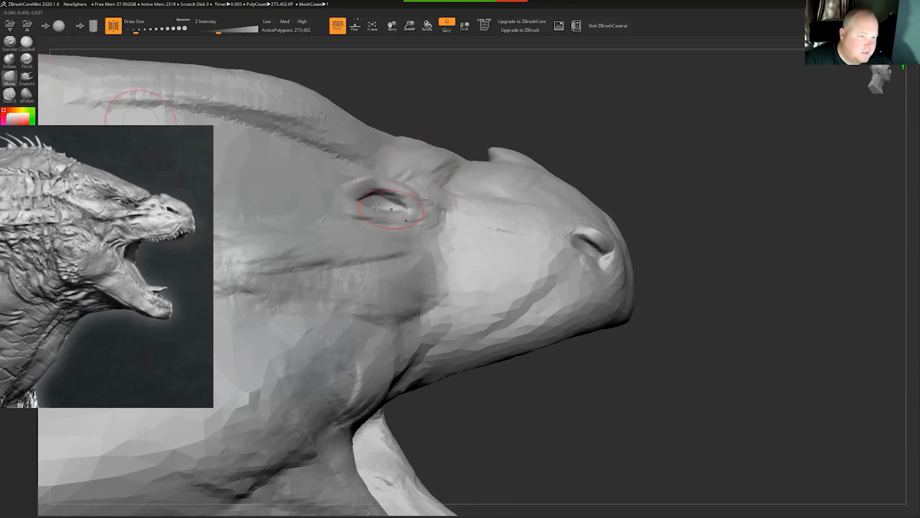
{"action": "key", "text": "s"}
{"action": "mouse_move", "coordinate": [395, 218]}
{"action": "left_mouse_down"}
{"action": "mouse_move", "coordinate": [402, 214]}
{"action": "mouse_move", "coordinate": [389, 212]}
{"action": "left_mouse_up"}
{"action": "left_click_drag", "start_coordinate": [405, 212], "coordinate": [343, 197]}
{"action": "left_click_drag", "start_coordinate": [346, 161], "coordinate": [345, 153]}
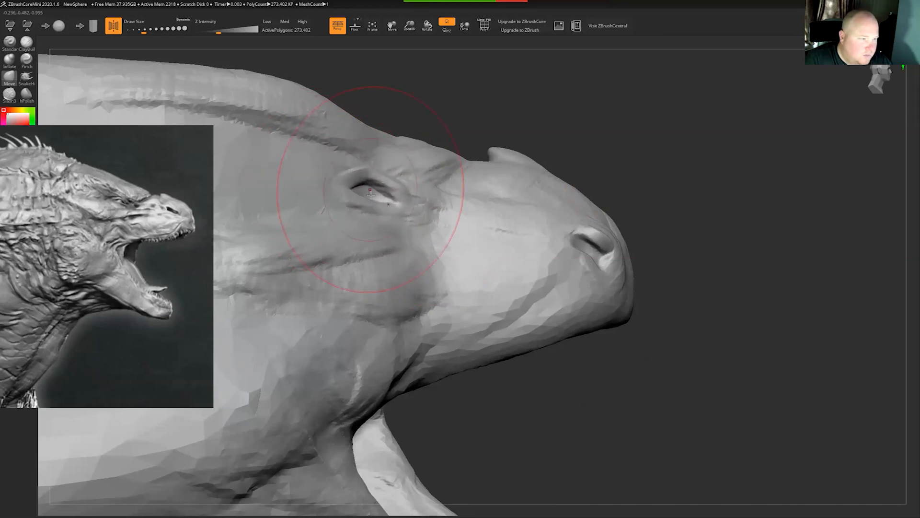
{"action": "left_click_drag", "start_coordinate": [367, 197], "coordinate": [391, 193]}
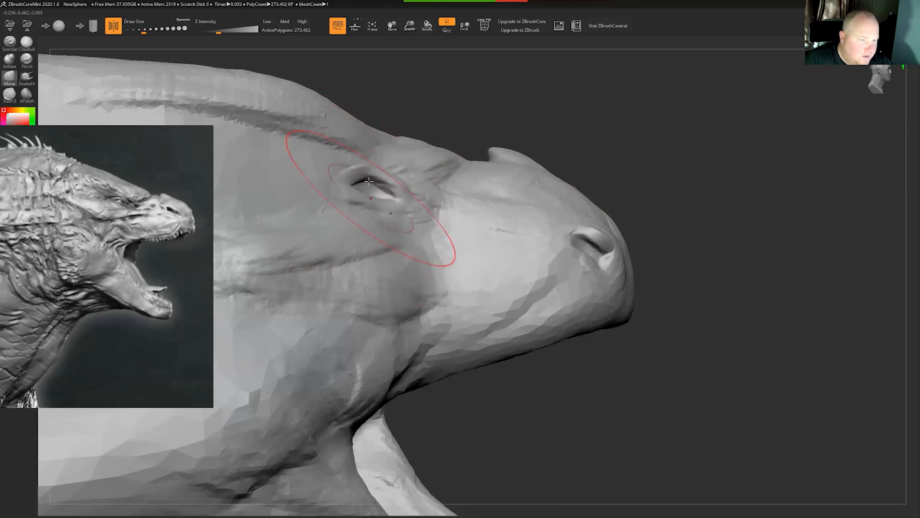
Narrow the eye opening by pushing its lids together with a smaller Move brush.
{"action": "key", "text": "s"}
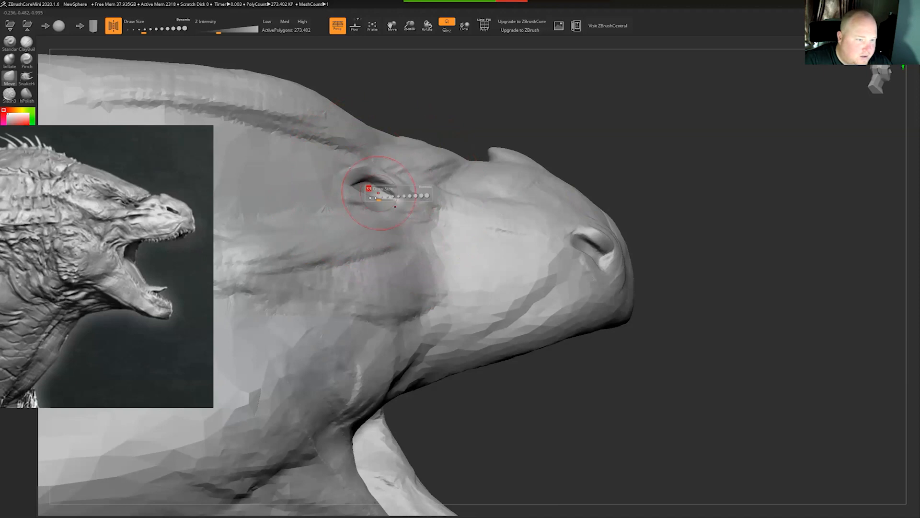
{"action": "mouse_move", "coordinate": [380, 181]}
{"action": "left_mouse_down"}
{"action": "mouse_move", "coordinate": [386, 175]}
{"action": "mouse_move", "coordinate": [373, 192]}
{"action": "left_mouse_up"}
{"action": "key", "text": "["}
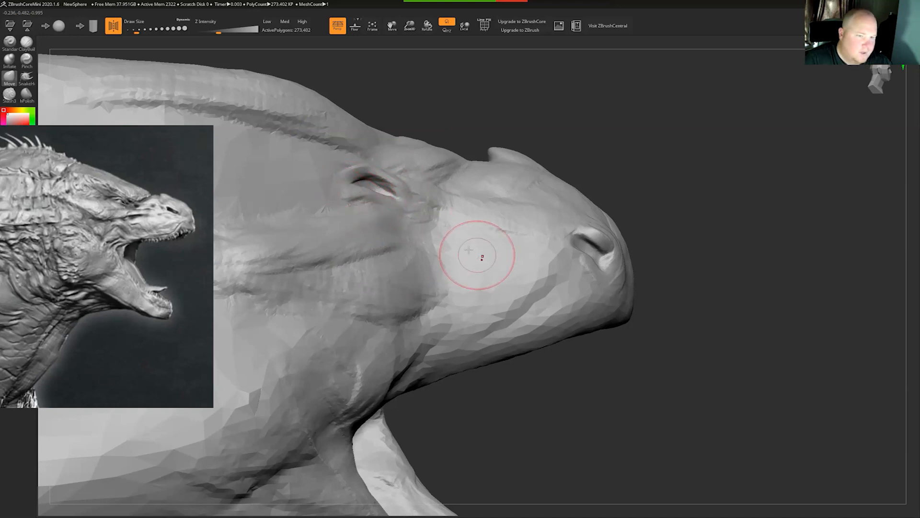
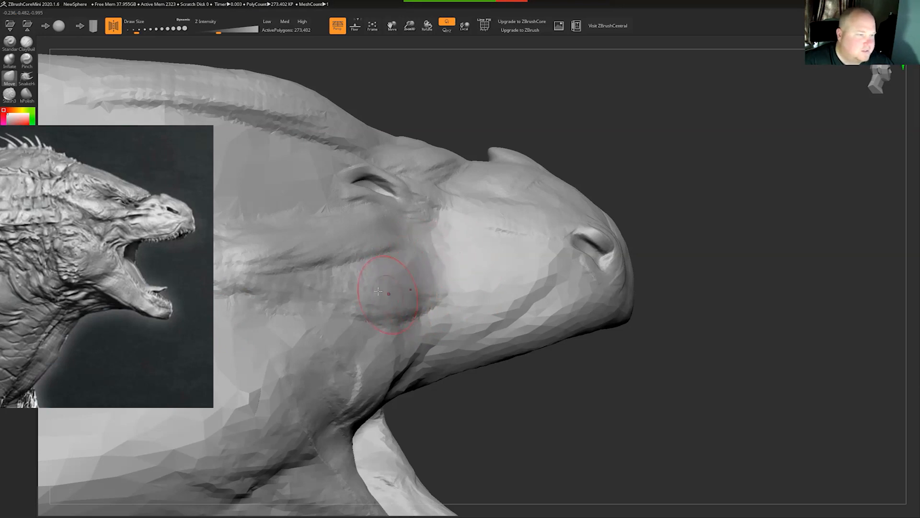
Build up a raised lip edge along the upper jaw to the mouth corner and carve the recess beneath it with ClayBuildup.
{"action": "left_click", "coordinate": [29, 44]}
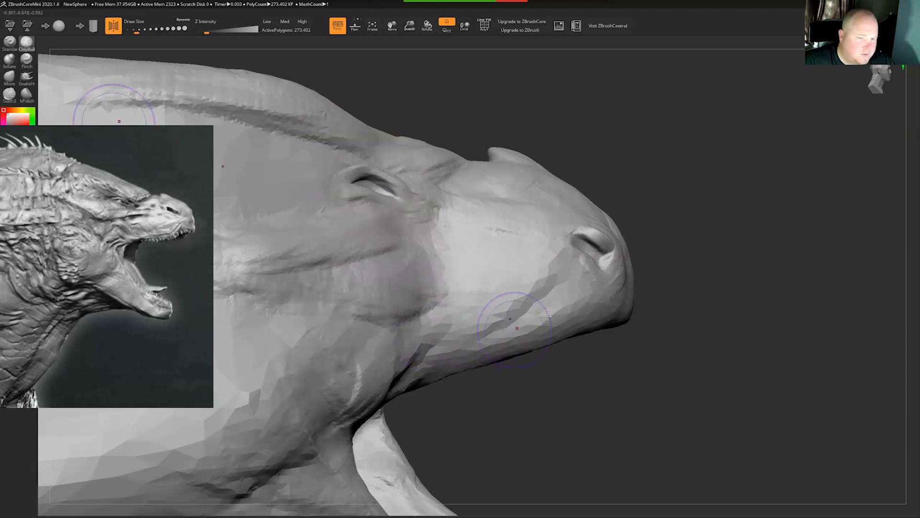
{"action": "mouse_move", "coordinate": [552, 318]}
{"action": "left_mouse_down"}
{"action": "mouse_move", "coordinate": [583, 313]}
{"action": "mouse_move", "coordinate": [358, 361]}
{"action": "mouse_move", "coordinate": [367, 397]}
{"action": "mouse_move", "coordinate": [376, 380]}
{"action": "mouse_move", "coordinate": [516, 355]}
{"action": "left_mouse_up"}
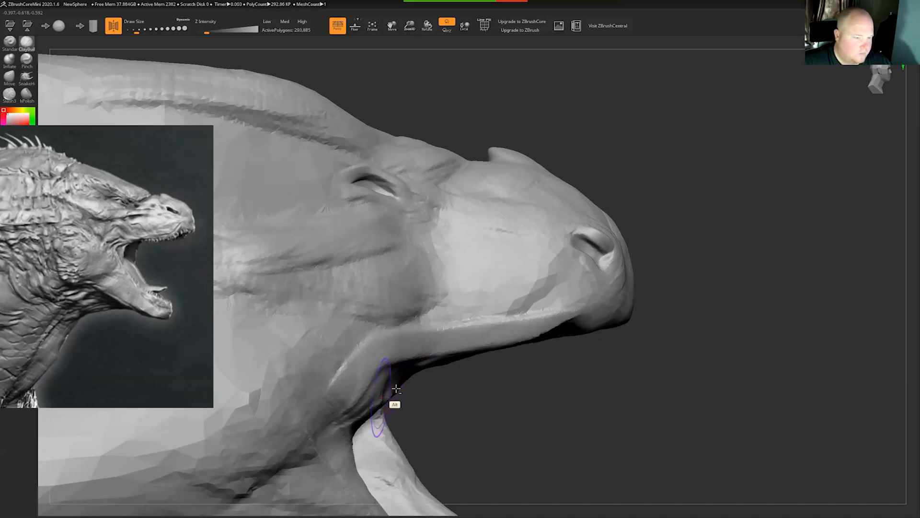
{"action": "mouse_move", "coordinate": [367, 414]}
{"action": "left_mouse_down", "text": "alt"}
{"action": "mouse_move", "coordinate": [361, 421]}
{"action": "mouse_move", "coordinate": [386, 402]}
{"action": "left_mouse_up", "text": "alt"}
{"action": "mouse_move", "coordinate": [446, 384]}
{"action": "left_mouse_down"}
{"action": "mouse_move", "coordinate": [349, 323]}
{"action": "mouse_move", "coordinate": [308, 329]}
{"action": "mouse_move", "coordinate": [318, 335]}
{"action": "mouse_move", "coordinate": [412, 321]}
{"action": "mouse_move", "coordinate": [593, 261]}
{"action": "mouse_move", "coordinate": [607, 264]}
{"action": "mouse_move", "coordinate": [382, 319]}
{"action": "mouse_move", "coordinate": [475, 342]}
{"action": "left_mouse_up"}
{"action": "left_click_drag", "start_coordinate": [619, 403], "coordinate": [603, 408]}
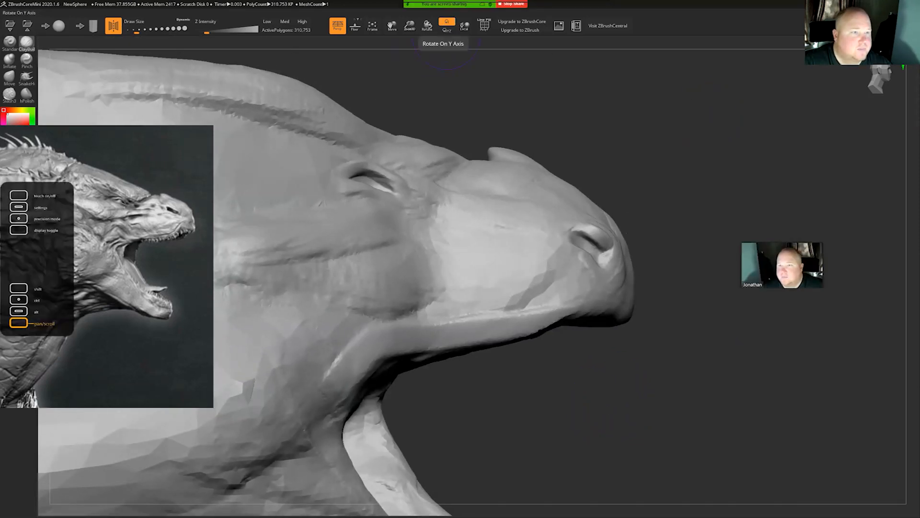
Open the Export for 3D Printing dialog to view its file type and save location, and cancel it.
{"action": "left_click", "coordinate": [576, 26]}
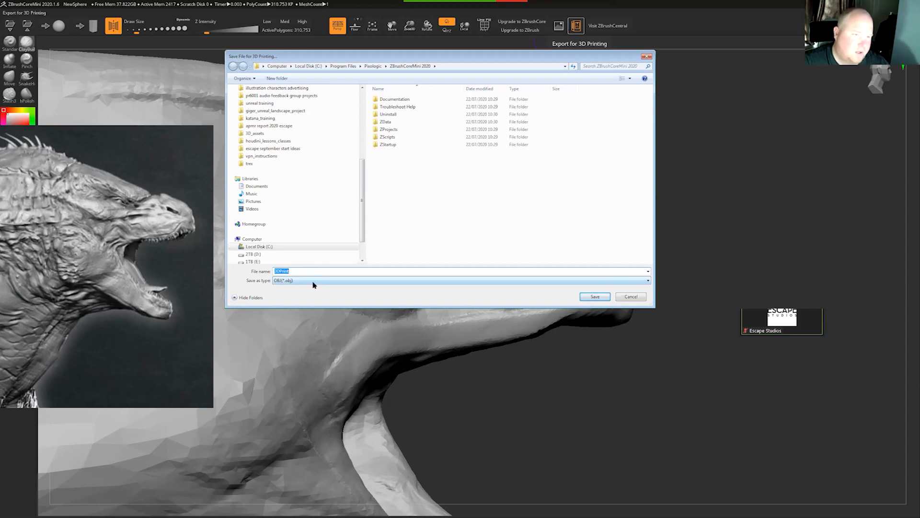
{"action": "left_click_drag", "start_coordinate": [347, 56], "coordinate": [376, 186]}
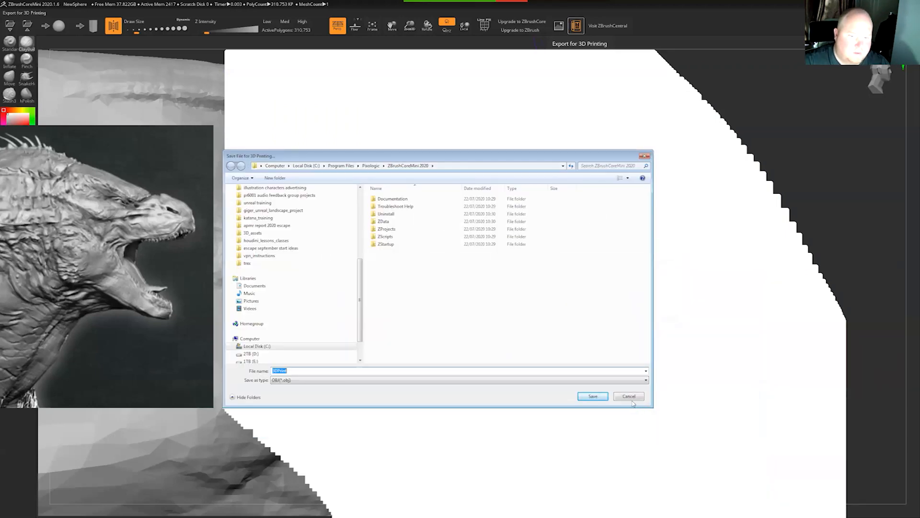
{"action": "left_click", "coordinate": [630, 396]}
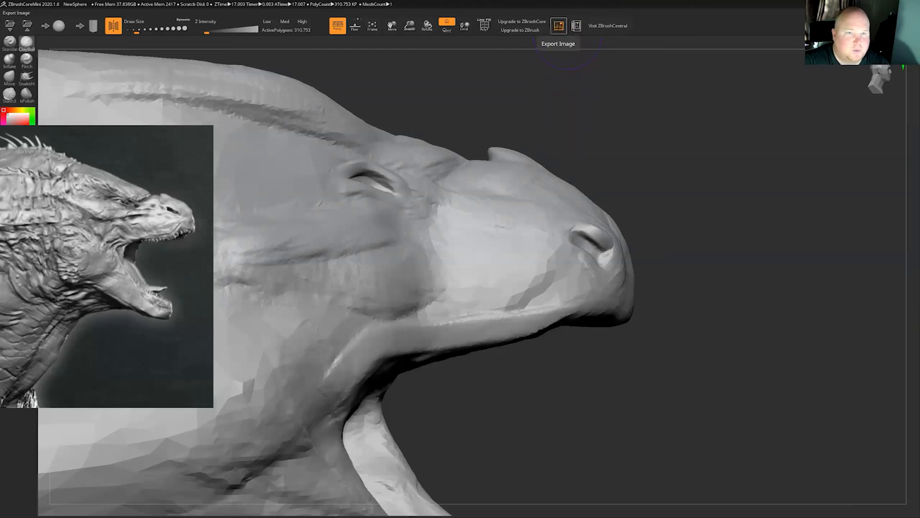
Open the Export Image dialog to view its file type options and save location, and cancel it.
{"action": "left_click", "coordinate": [559, 26]}
{"action": "left_click", "coordinate": [630, 396]}
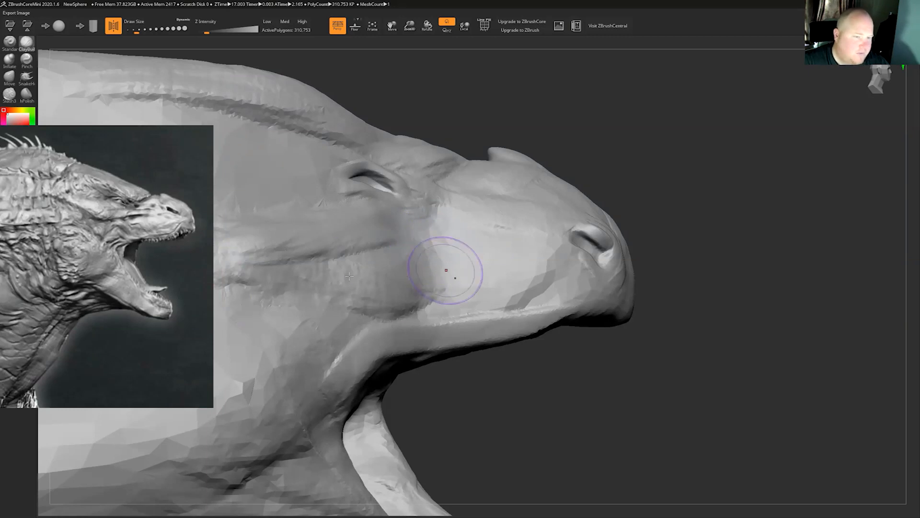
{"action": "middle_click_drag", "start_coordinate": [126, 208], "coordinate": [135, 215]}
{"action": "scroll", "coordinate": [159, 220], "scroll_direction": "down", "scroll_amount": 3}
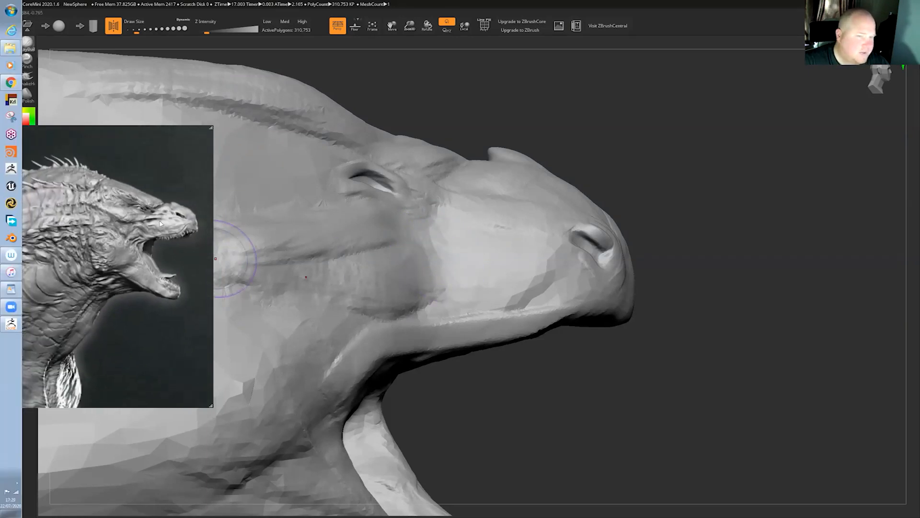
{"action": "left_click_drag", "start_coordinate": [616, 143], "coordinate": [617, 147]}
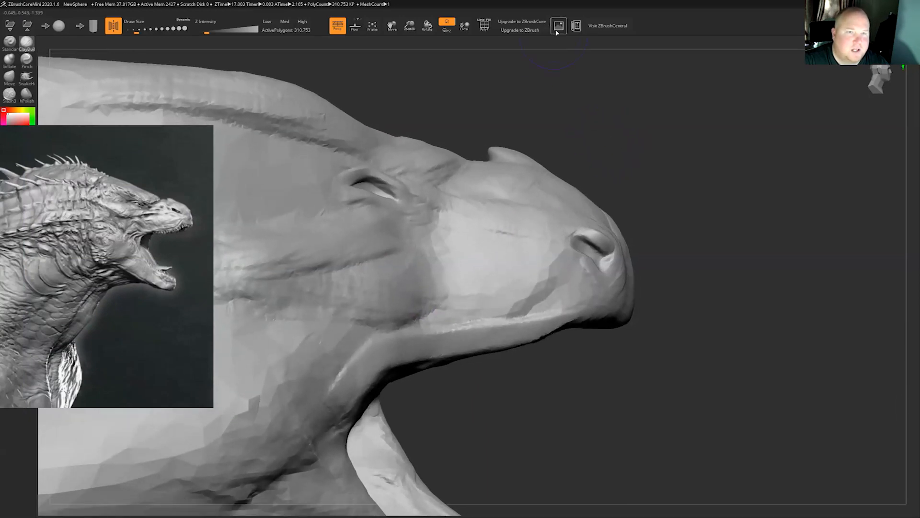
{"action": "left_click", "coordinate": [556, 30]}
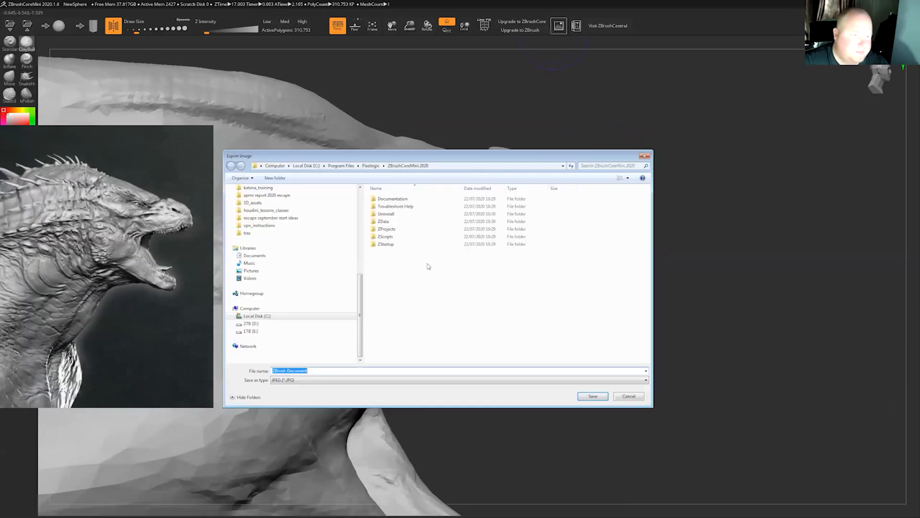
{"action": "left_click", "coordinate": [315, 379]}
{"action": "left_click", "coordinate": [261, 393]}
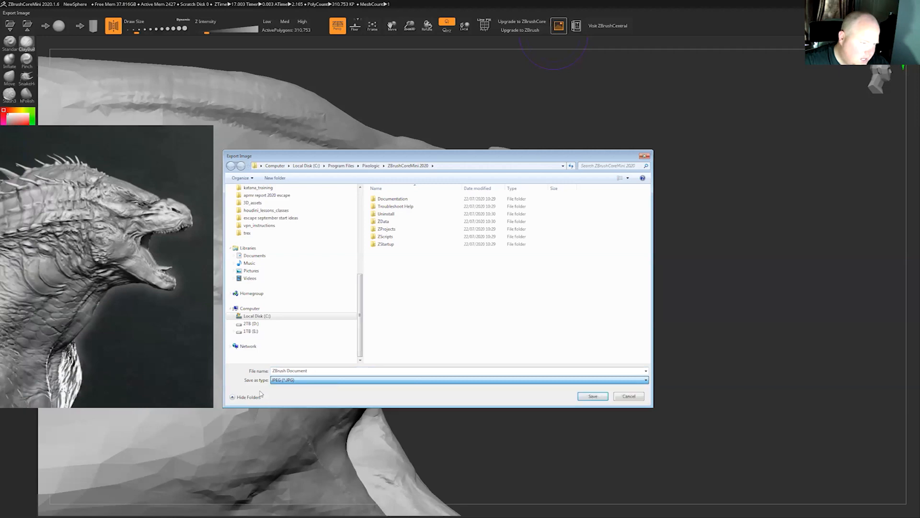
{"action": "left_click", "coordinate": [627, 396]}
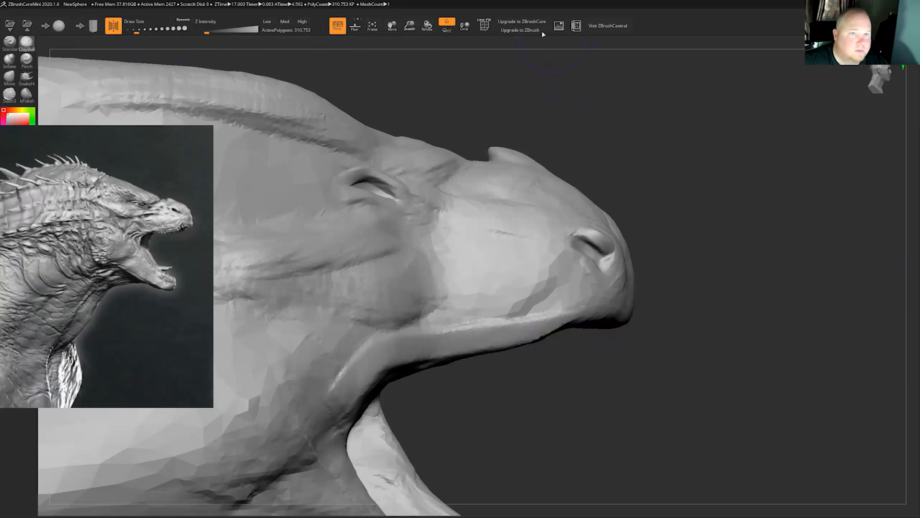
Move the reference image below the cheek area and sculpt fine skin folds beneath the eye with a small ClayBuildup brush.
{"action": "mouse_move", "coordinate": [156, 166]}
{"action": "left_mouse_down"}
{"action": "mouse_move", "coordinate": [230, 310]}
{"action": "mouse_move", "coordinate": [252, 324]}
{"action": "left_mouse_up"}
{"action": "left_click", "coordinate": [466, 67]}
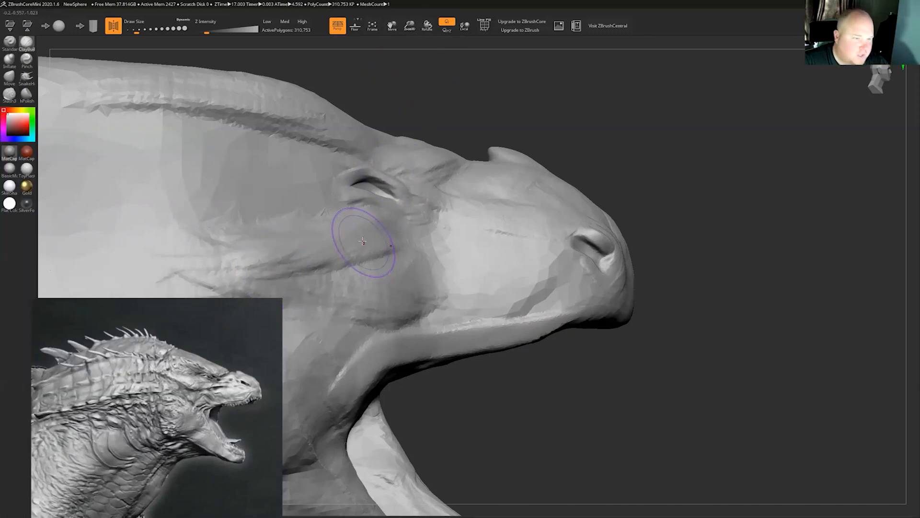
{"action": "mouse_move", "coordinate": [328, 244]}
{"action": "left_mouse_down"}
{"action": "mouse_move", "coordinate": [376, 225]}
{"action": "mouse_move", "coordinate": [355, 218]}
{"action": "left_mouse_up"}
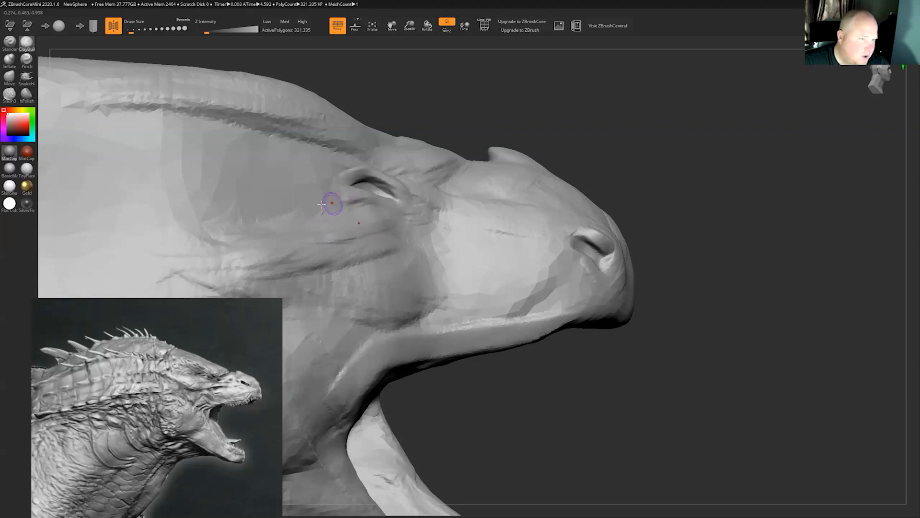
{"action": "mouse_move", "coordinate": [330, 207]}
{"action": "left_mouse_down"}
{"action": "mouse_move", "coordinate": [306, 213]}
{"action": "mouse_move", "coordinate": [257, 198]}
{"action": "mouse_move", "coordinate": [306, 200]}
{"action": "left_mouse_up"}
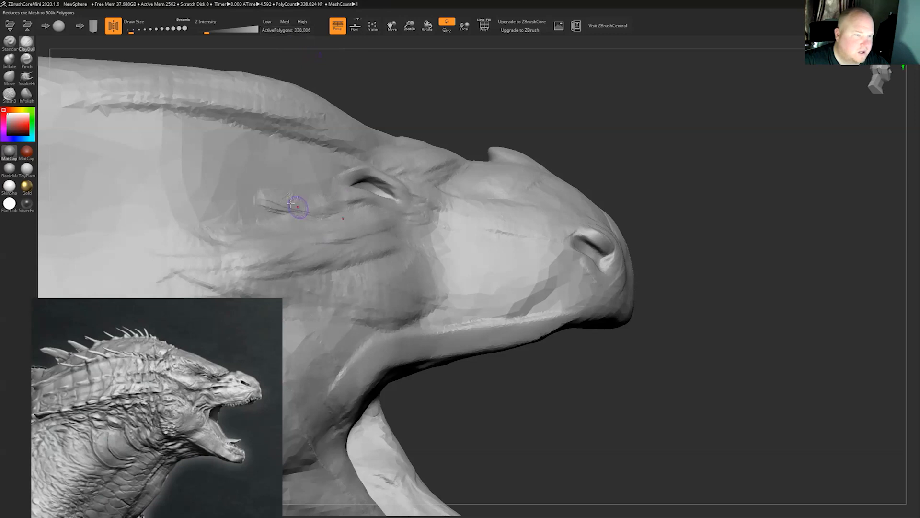
Build up rows of short, overlapping wrinkles across the temple, running back from the outer corner of the eye.
{"action": "mouse_move", "coordinate": [312, 200]}
{"action": "left_mouse_down"}
{"action": "mouse_move", "coordinate": [269, 197]}
{"action": "mouse_move", "coordinate": [285, 211]}
{"action": "mouse_move", "coordinate": [209, 209]}
{"action": "mouse_move", "coordinate": [153, 181]}
{"action": "left_mouse_up"}
{"action": "left_click_drag", "start_coordinate": [251, 180], "coordinate": [181, 169]}
{"action": "left_click_drag", "start_coordinate": [267, 183], "coordinate": [191, 163]}
{"action": "mouse_move", "coordinate": [331, 173]}
{"action": "left_mouse_down"}
{"action": "mouse_move", "coordinate": [267, 175]}
{"action": "mouse_move", "coordinate": [329, 194]}
{"action": "left_mouse_up"}
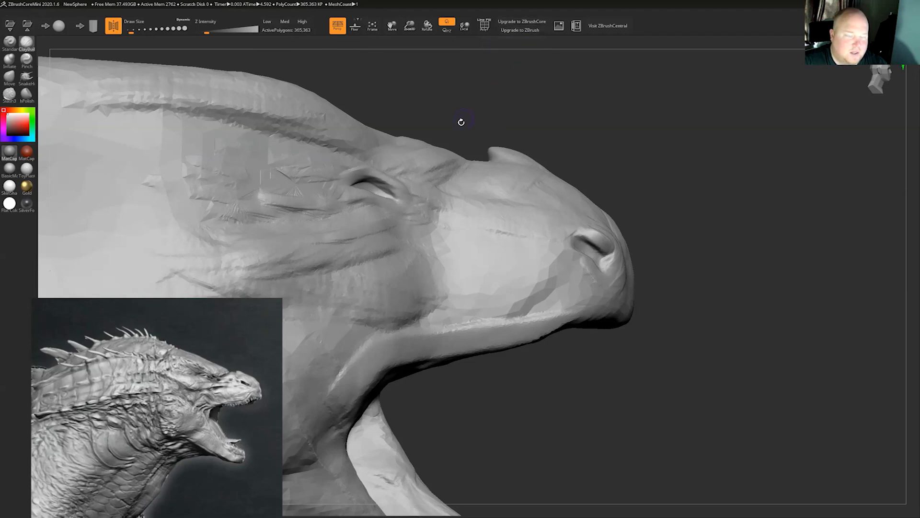
{"action": "left_click_drag", "start_coordinate": [443, 138], "coordinate": [443, 140]}
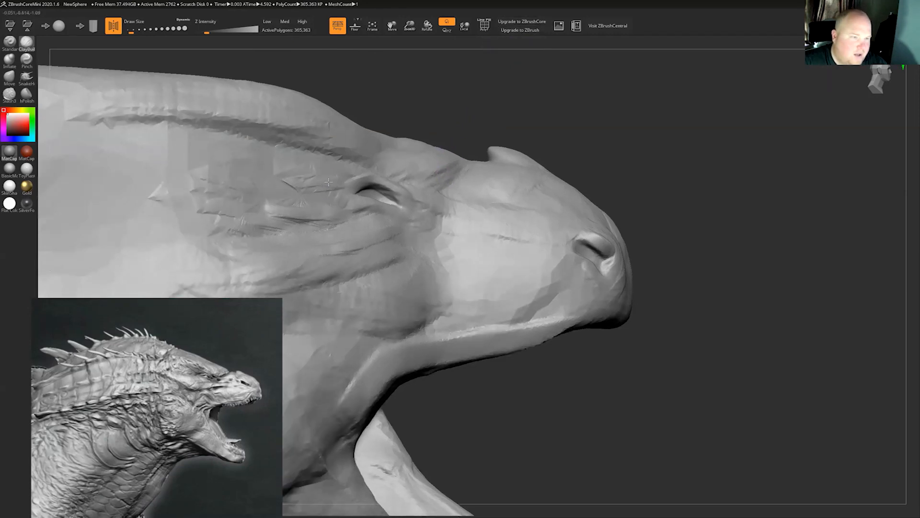
{"action": "left_click_drag", "start_coordinate": [286, 185], "coordinate": [311, 194]}
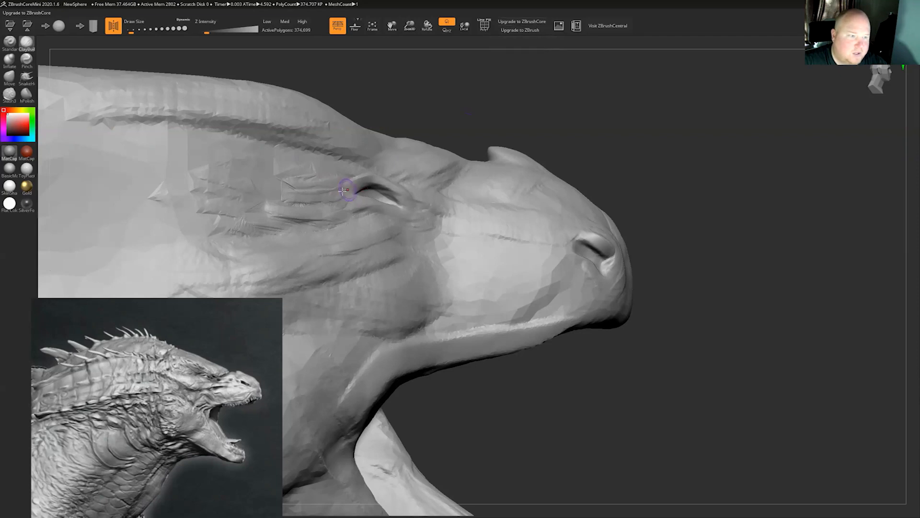
{"action": "left_click_drag", "start_coordinate": [307, 210], "coordinate": [377, 181]}
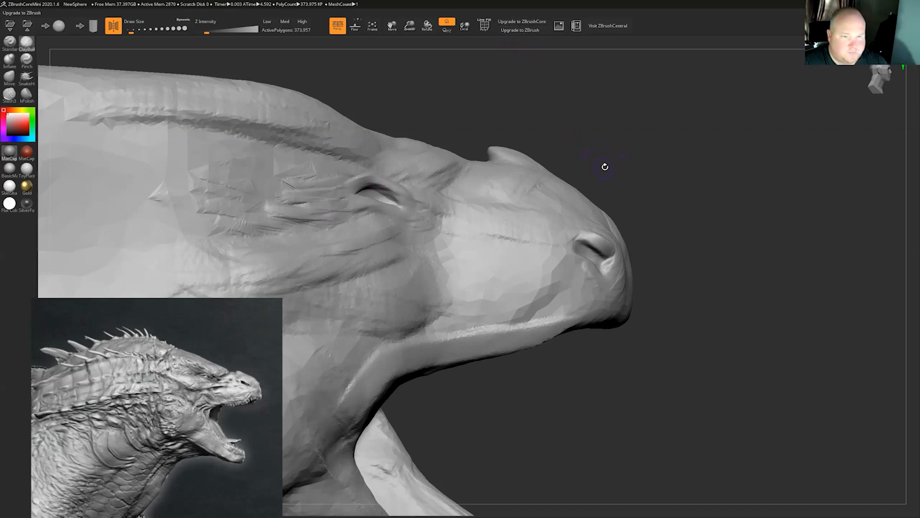
Pull long, backward-curving spikes out of the top of the head and the brow with the SnakeHook brush.
{"action": "scroll", "coordinate": [642, 150], "scroll_direction": "up", "scroll_amount": 5}
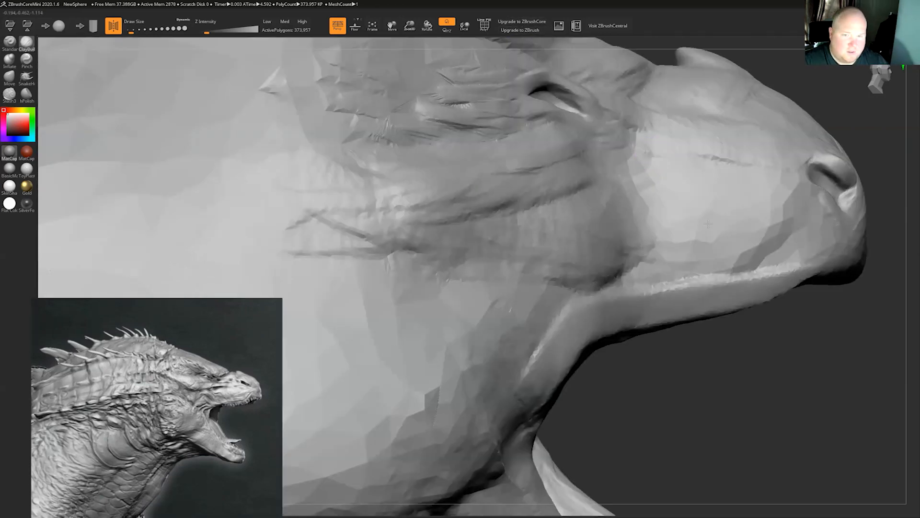
{"action": "scroll", "coordinate": [651, 254], "scroll_direction": "down", "scroll_amount": 5}
{"action": "left_click_drag", "start_coordinate": [572, 259], "coordinate": [706, 203], "text": "alt"}
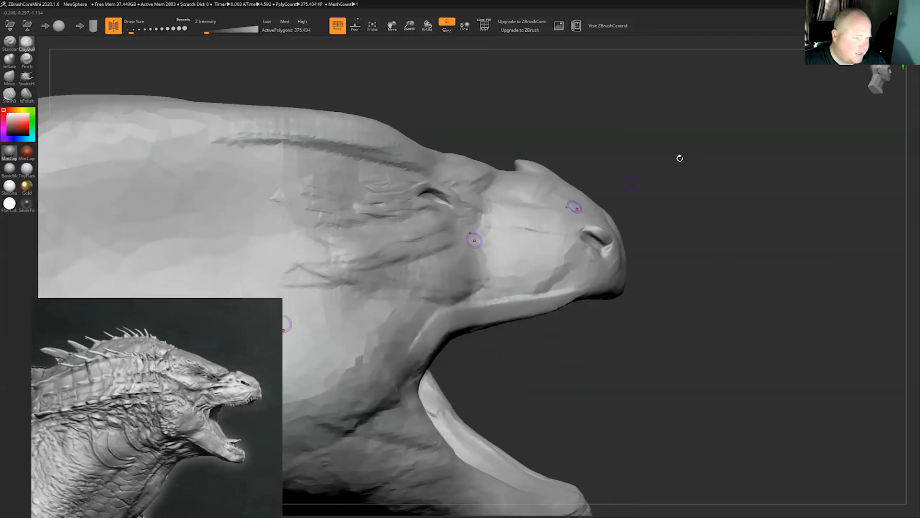
{"action": "mouse_move", "coordinate": [700, 137]}
{"action": "left_mouse_down"}
{"action": "mouse_move", "coordinate": [649, 168]}
{"action": "mouse_move", "coordinate": [660, 165]}
{"action": "left_mouse_up"}
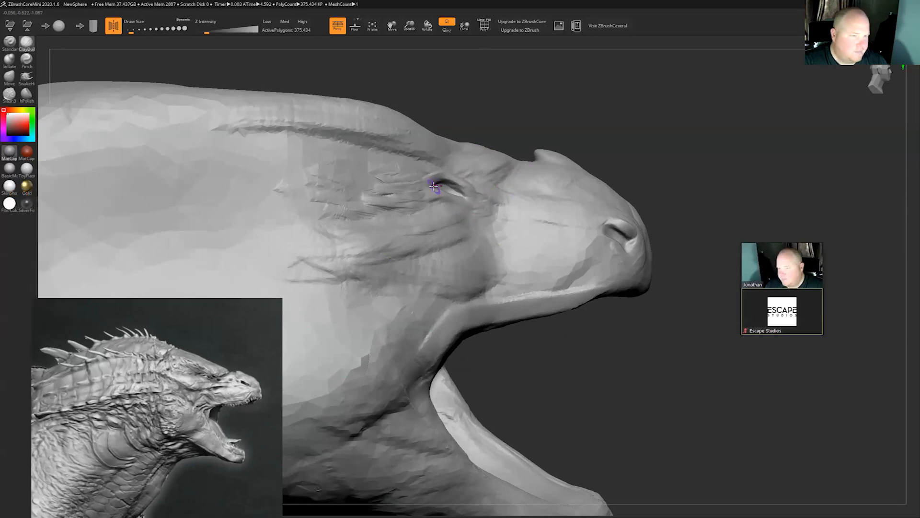
{"action": "left_click_drag", "start_coordinate": [574, 123], "coordinate": [571, 125]}
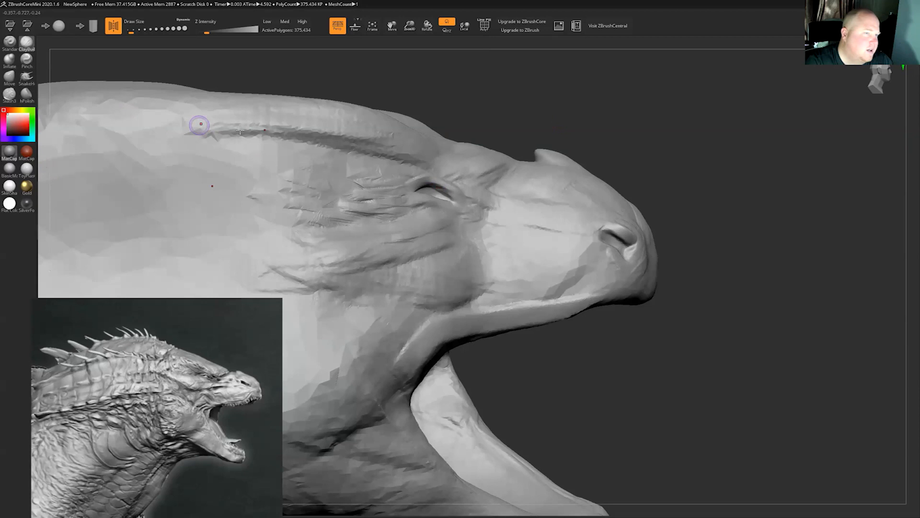
{"action": "left_click", "coordinate": [27, 76]}
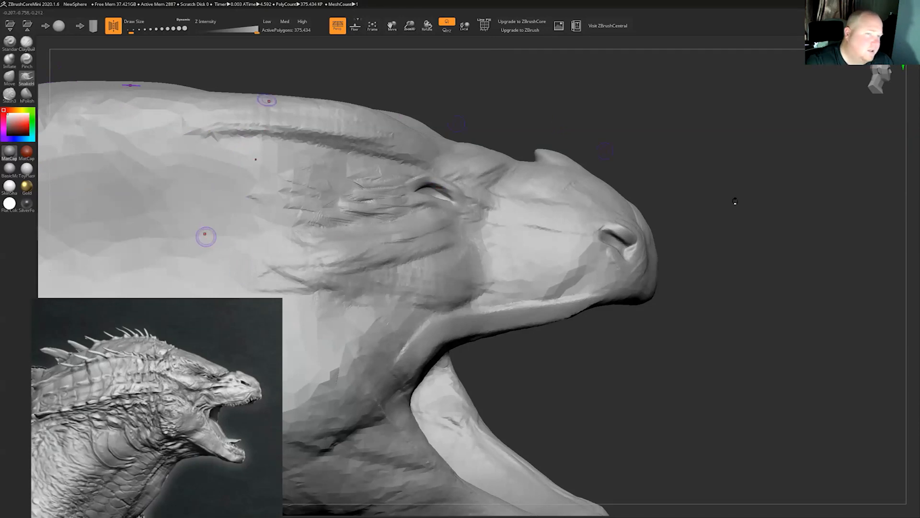
{"action": "mouse_move", "coordinate": [687, 173]}
{"action": "left_mouse_down"}
{"action": "mouse_move", "coordinate": [711, 174]}
{"action": "mouse_move", "coordinate": [626, 195]}
{"action": "mouse_move", "coordinate": [717, 197]}
{"action": "mouse_move", "coordinate": [561, 165]}
{"action": "left_mouse_up"}
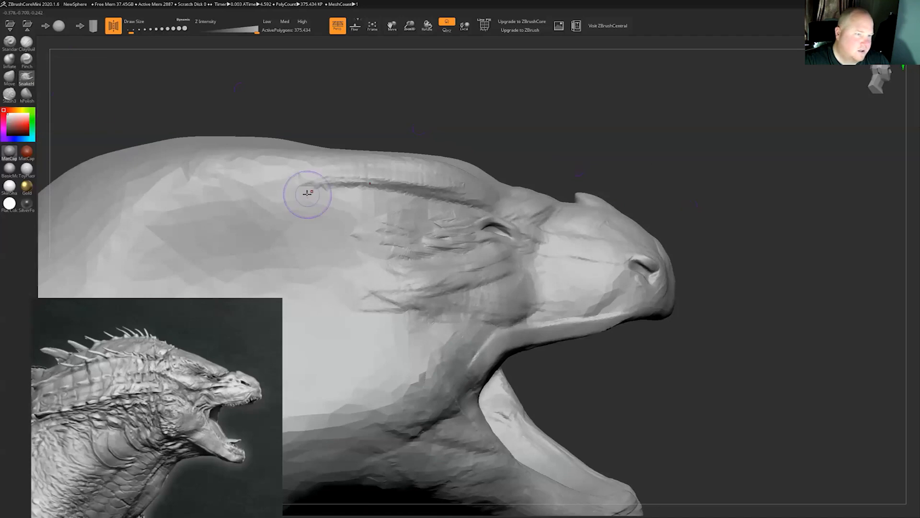
{"action": "left_click_drag", "start_coordinate": [308, 146], "coordinate": [205, 73]}
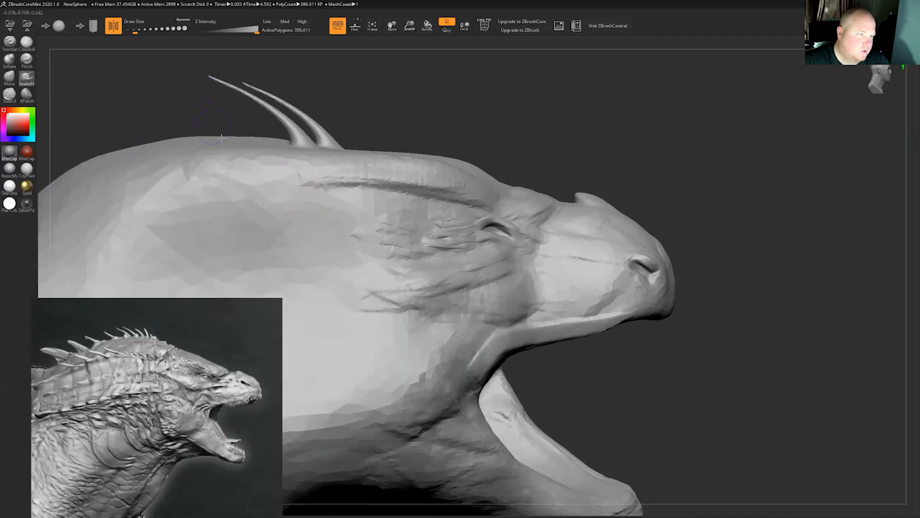
{"action": "left_click_drag", "start_coordinate": [215, 150], "coordinate": [122, 86]}
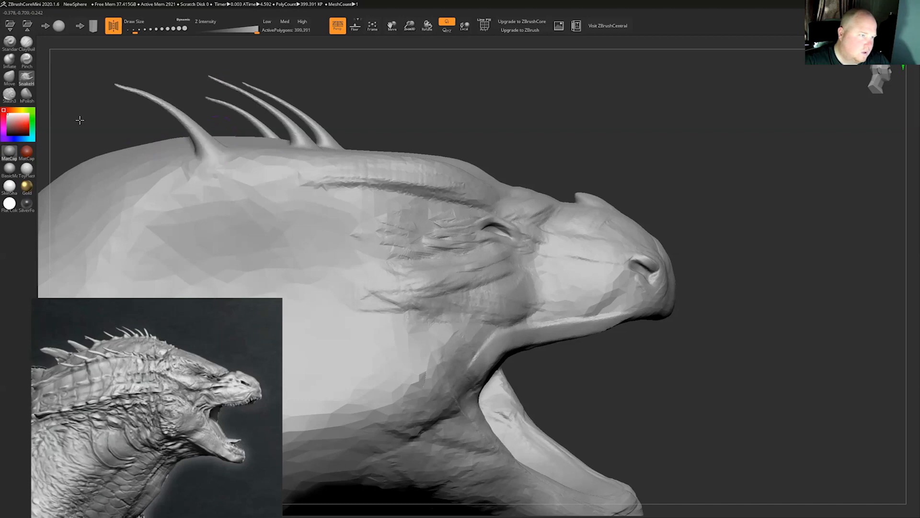
{"action": "left_click_drag", "start_coordinate": [79, 120], "coordinate": [48, 117]}
{"action": "left_click_drag", "start_coordinate": [409, 157], "coordinate": [335, 82]}
{"action": "left_click_drag", "start_coordinate": [550, 137], "coordinate": [554, 131]}
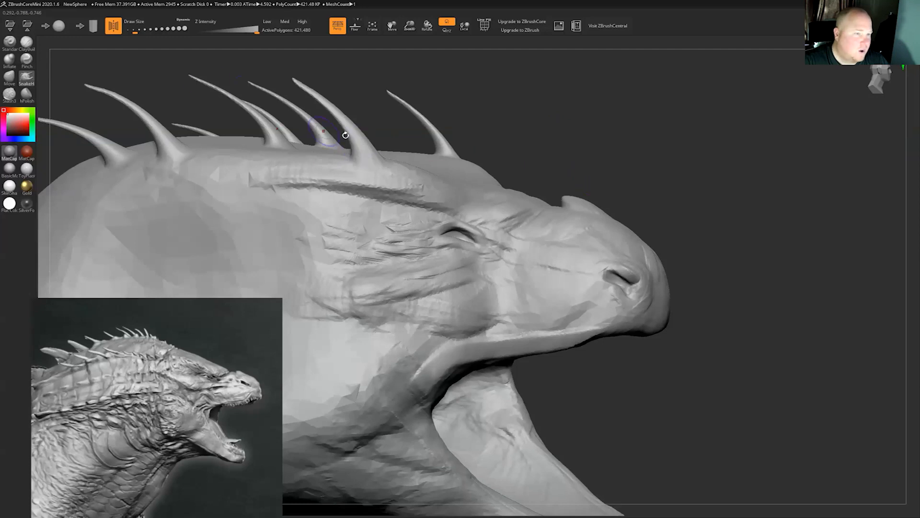
Try pulling curved spikes out of the snout and upper lip with SnakeHook, and undo them.
{"action": "left_click_drag", "start_coordinate": [587, 130], "coordinate": [424, 257]}
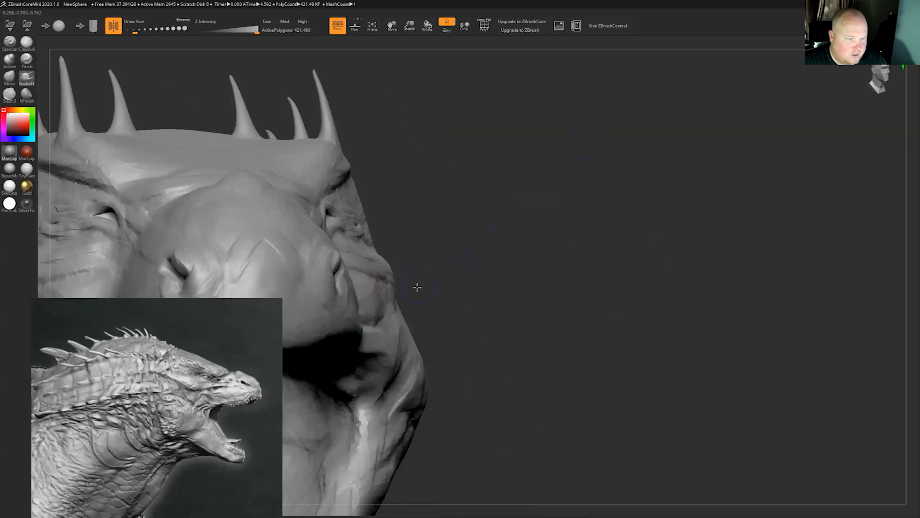
{"action": "left_click_drag", "start_coordinate": [354, 305], "coordinate": [480, 336]}
{"action": "mouse_move", "coordinate": [433, 260]}
{"action": "left_mouse_down"}
{"action": "mouse_move", "coordinate": [417, 297]}
{"action": "mouse_move", "coordinate": [580, 312]}
{"action": "mouse_move", "coordinate": [671, 292]}
{"action": "mouse_move", "coordinate": [694, 154]}
{"action": "mouse_move", "coordinate": [643, 115]}
{"action": "mouse_move", "coordinate": [623, 129]}
{"action": "left_mouse_up"}
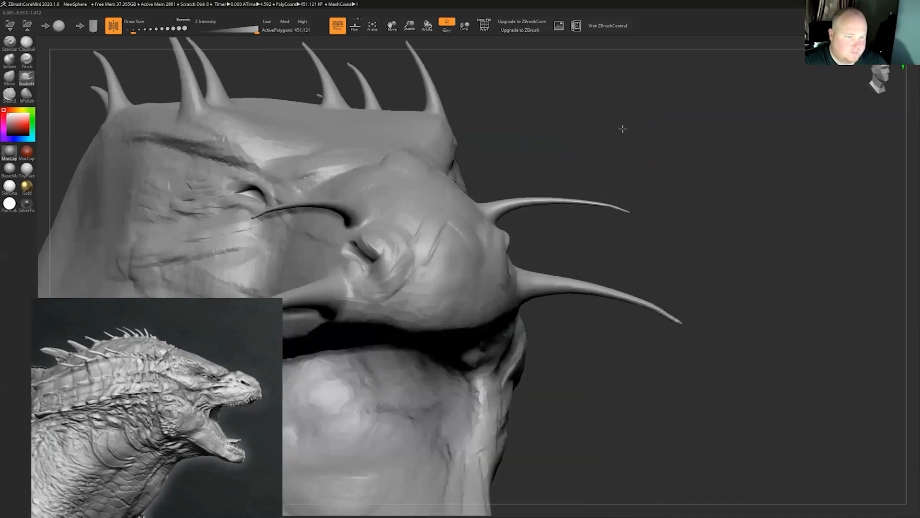
{"action": "left_click_drag", "start_coordinate": [304, 252], "coordinate": [220, 279]}
{"action": "left_click_drag", "start_coordinate": [544, 160], "coordinate": [691, 144]}
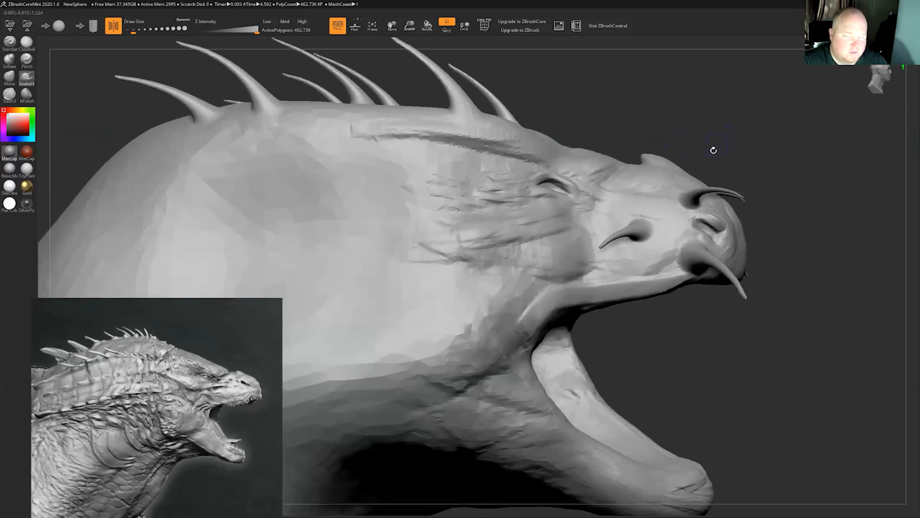
{"action": "key", "text": "ctrl+z"}
{"action": "key", "text": "ctrl+z"}
{"action": "key", "text": "ctrl+z"}
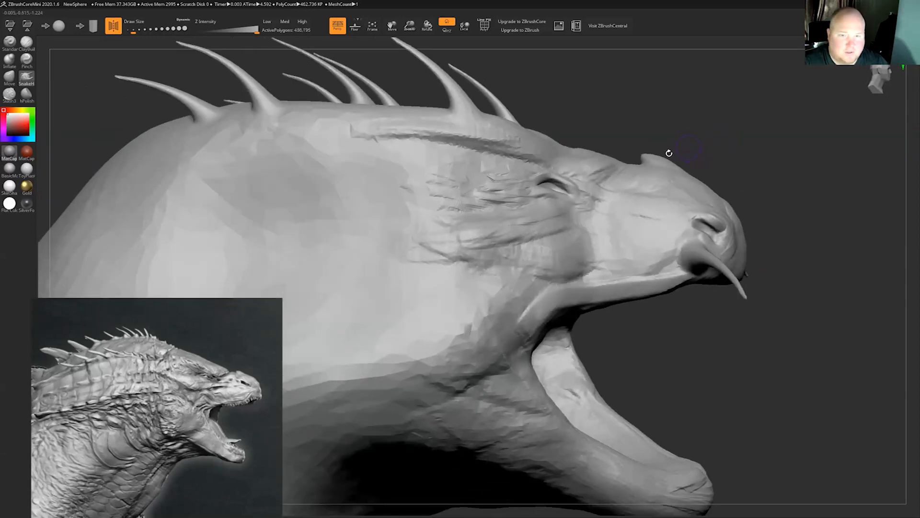
{"action": "key", "text": "ctrl+z"}
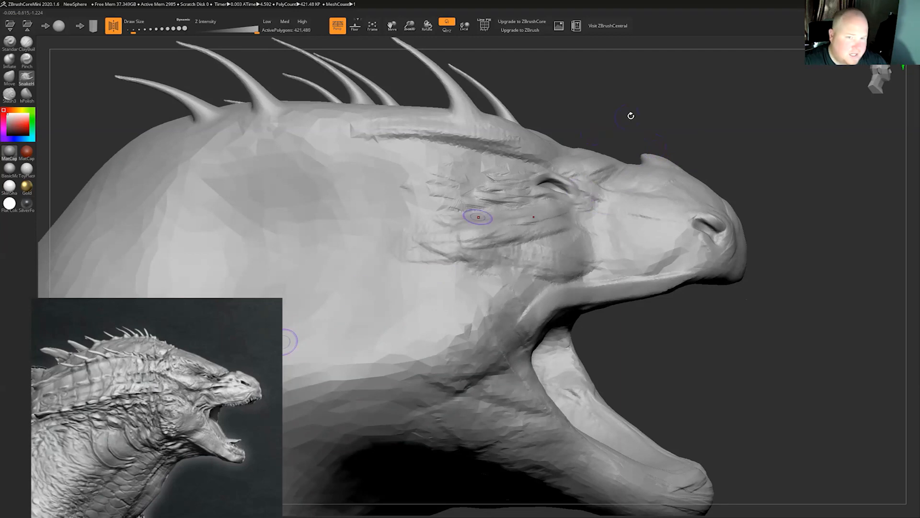
Pull scattered spikes out of the side of the head and neck behind the cheek with SnakeHook.
{"action": "left_click_drag", "start_coordinate": [631, 116], "coordinate": [728, 90], "text": "alt"}
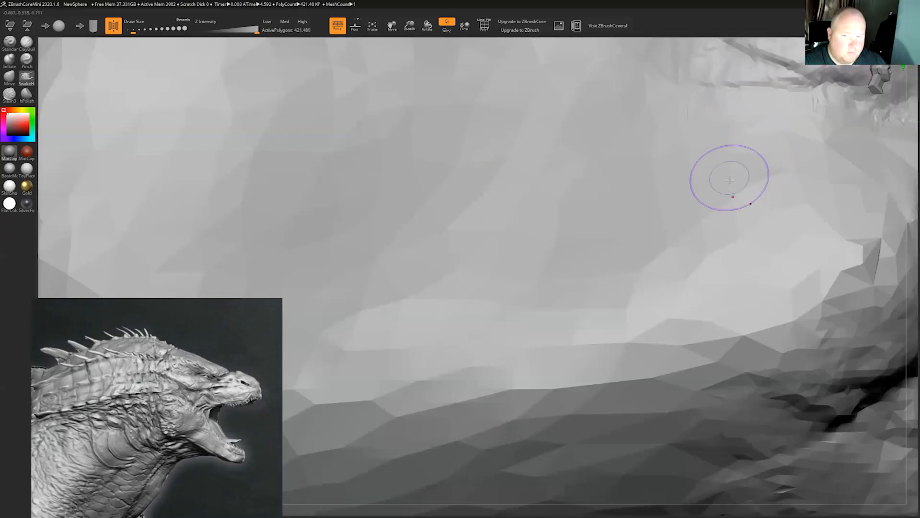
{"action": "key", "text": "f"}
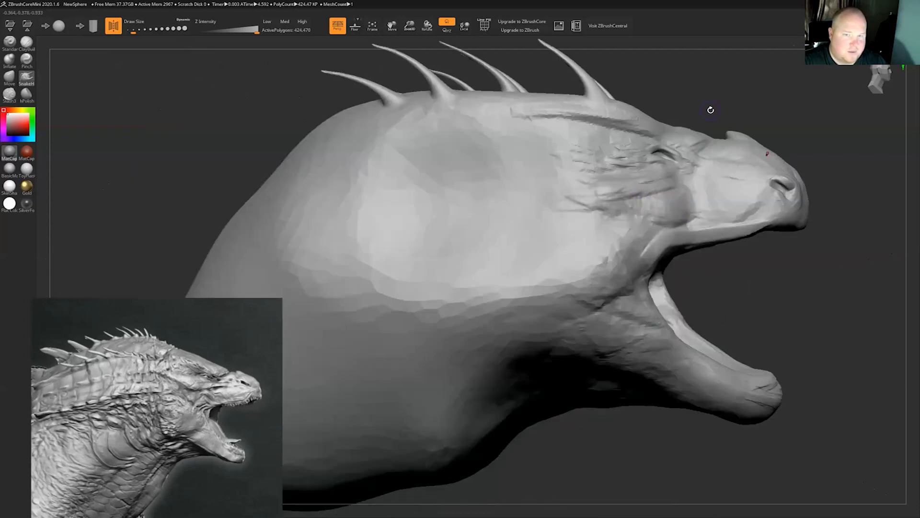
{"action": "left_click_drag", "start_coordinate": [709, 111], "coordinate": [683, 111]}
{"action": "left_click_drag", "start_coordinate": [635, 77], "coordinate": [639, 132]}
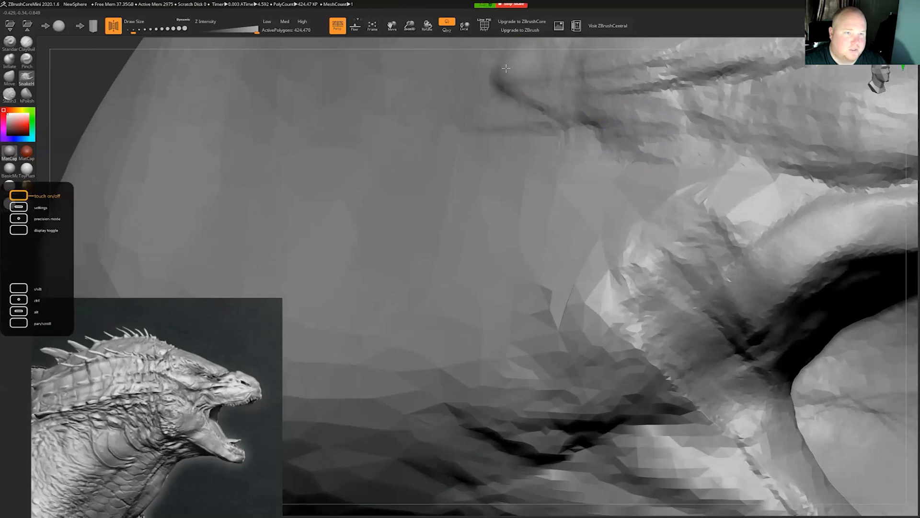
{"action": "mouse_move", "coordinate": [516, 56]}
{"action": "left_mouse_down"}
{"action": "mouse_move", "coordinate": [505, 43]}
{"action": "mouse_move", "coordinate": [519, 41]}
{"action": "left_mouse_up"}
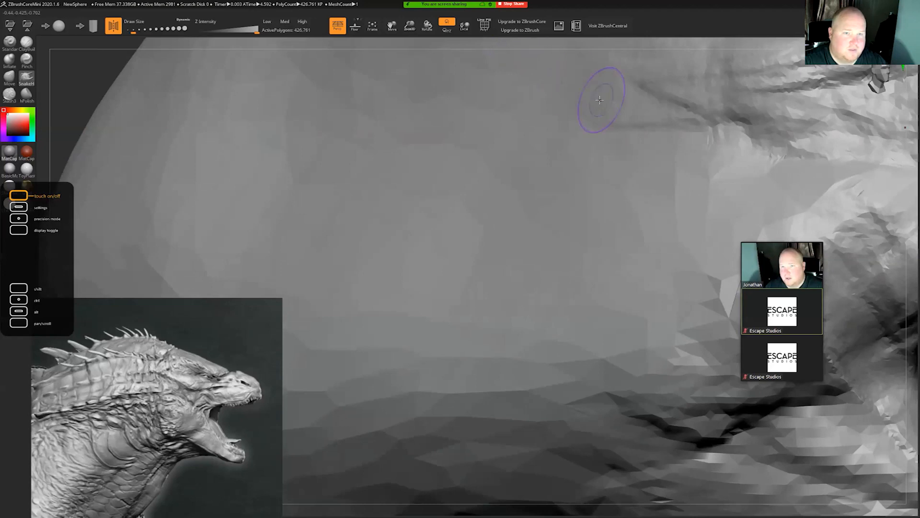
{"action": "right_click_drag", "start_coordinate": [564, 82], "coordinate": [544, 158], "text": "ctrl"}
{"action": "mouse_move", "coordinate": [644, 150]}
{"action": "left_mouse_down", "text": "alt"}
{"action": "mouse_move", "coordinate": [692, 117]}
{"action": "mouse_move", "coordinate": [599, 144]}
{"action": "left_mouse_up", "text": "alt"}
{"action": "mouse_move", "coordinate": [162, 223]}
{"action": "left_mouse_down"}
{"action": "mouse_move", "coordinate": [252, 203]}
{"action": "mouse_move", "coordinate": [330, 215]}
{"action": "mouse_move", "coordinate": [288, 208]}
{"action": "mouse_move", "coordinate": [217, 231]}
{"action": "mouse_move", "coordinate": [218, 248]}
{"action": "left_mouse_up"}
{"action": "left_click_drag", "start_coordinate": [193, 207], "coordinate": [235, 204]}
{"action": "mouse_move", "coordinate": [295, 189]}
{"action": "left_mouse_down"}
{"action": "mouse_move", "coordinate": [254, 182]}
{"action": "mouse_move", "coordinate": [208, 202]}
{"action": "mouse_move", "coordinate": [714, 122]}
{"action": "mouse_move", "coordinate": [750, 107]}
{"action": "left_mouse_up"}
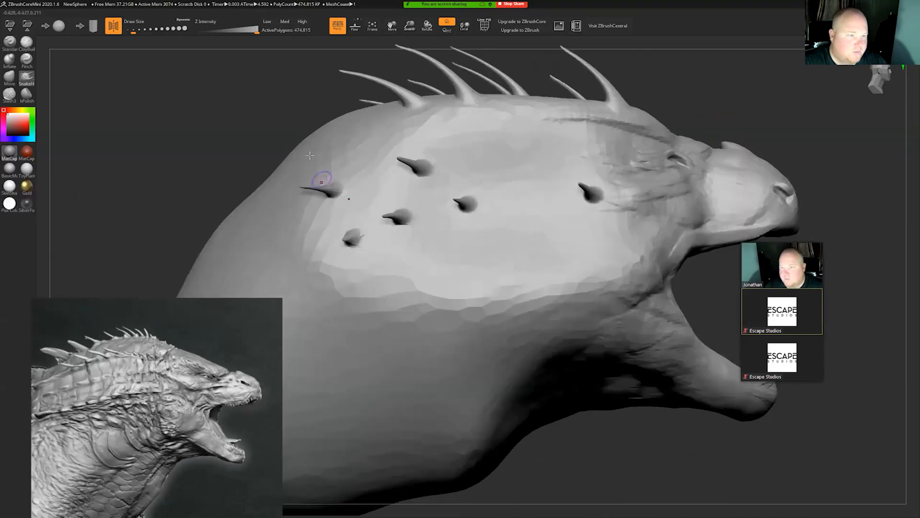
Pull a row of backward-pointing spikes down the back of the neck with SnakeHook.
{"action": "left_click_drag", "start_coordinate": [300, 148], "coordinate": [243, 145]}
{"action": "left_click_drag", "start_coordinate": [262, 195], "coordinate": [194, 200]}
{"action": "left_click_drag", "start_coordinate": [212, 239], "coordinate": [146, 277]}
{"action": "left_click_drag", "start_coordinate": [335, 130], "coordinate": [312, 118]}
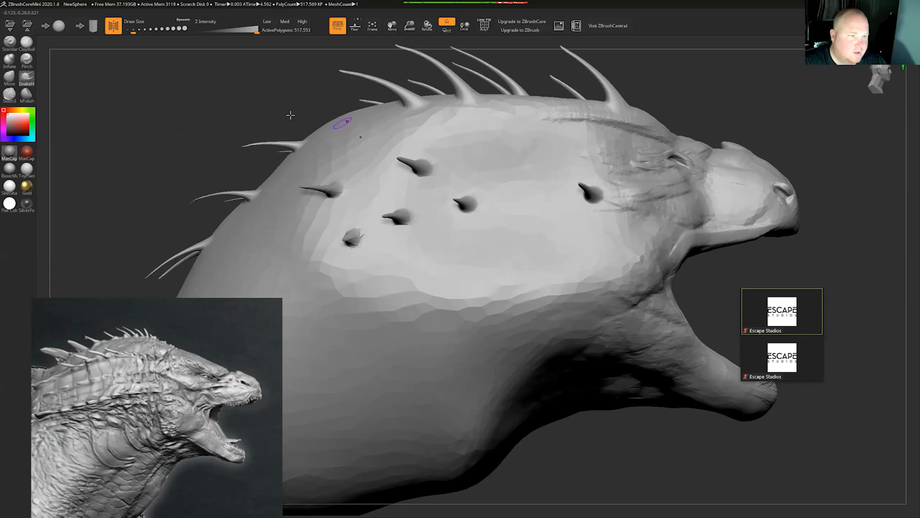
{"action": "left_click_drag", "start_coordinate": [705, 115], "coordinate": [541, 96], "text": "alt"}
{"action": "mouse_move", "coordinate": [661, 239]}
{"action": "left_mouse_down"}
{"action": "mouse_move", "coordinate": [626, 243]}
{"action": "mouse_move", "coordinate": [670, 254]}
{"action": "mouse_move", "coordinate": [608, 267]}
{"action": "mouse_move", "coordinate": [633, 283]}
{"action": "mouse_move", "coordinate": [536, 288]}
{"action": "left_mouse_up"}
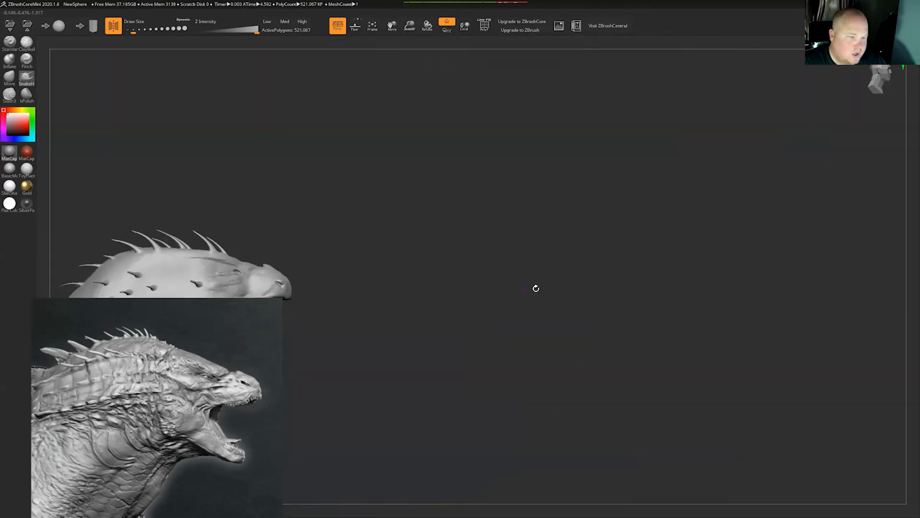
{"action": "mouse_move", "coordinate": [467, 290]}
{"action": "left_mouse_down"}
{"action": "mouse_move", "coordinate": [512, 376]}
{"action": "mouse_move", "coordinate": [542, 337]}
{"action": "mouse_move", "coordinate": [555, 298]}
{"action": "mouse_move", "coordinate": [554, 282]}
{"action": "mouse_move", "coordinate": [539, 272]}
{"action": "left_mouse_up"}
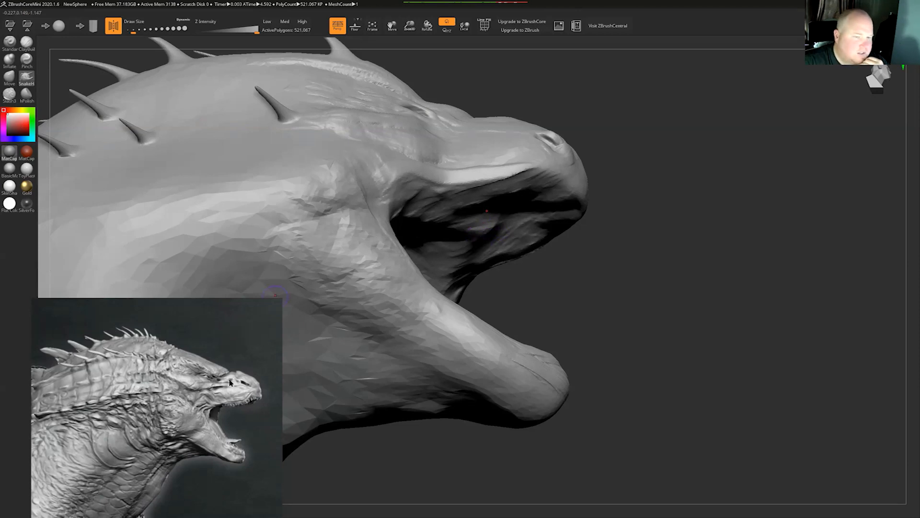
Flatten the rough surface inside the upper jaw with the hPolish brush.
{"action": "left_click_drag", "start_coordinate": [550, 335], "coordinate": [488, 312]}
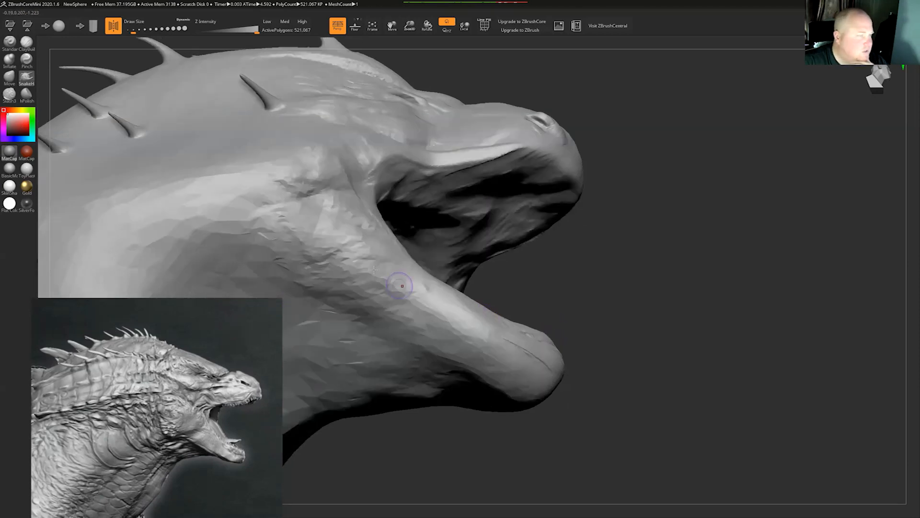
{"action": "left_click", "coordinate": [30, 64]}
{"action": "left_click", "coordinate": [27, 94]}
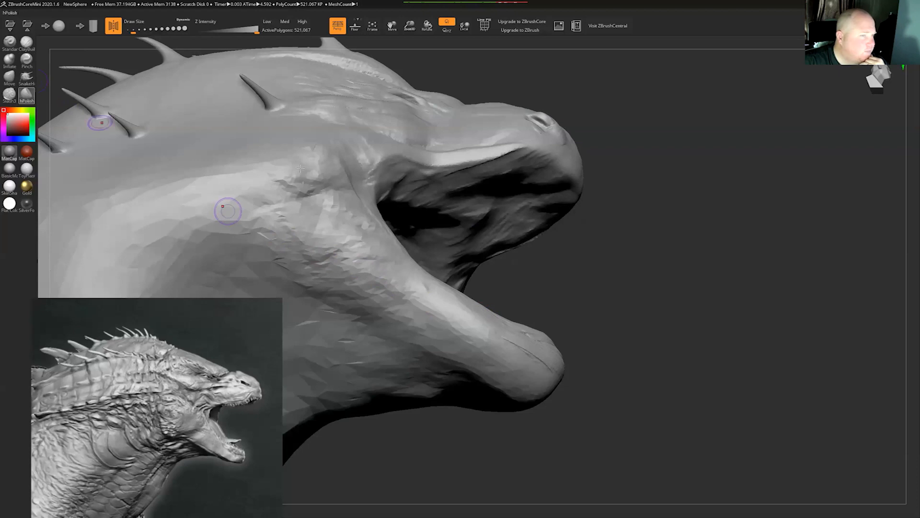
{"action": "mouse_move", "coordinate": [517, 192]}
{"action": "left_mouse_down"}
{"action": "mouse_move", "coordinate": [471, 192]}
{"action": "mouse_move", "coordinate": [422, 212]}
{"action": "mouse_move", "coordinate": [522, 213]}
{"action": "left_mouse_up"}
{"action": "left_click_drag", "start_coordinate": [473, 196], "coordinate": [500, 206]}
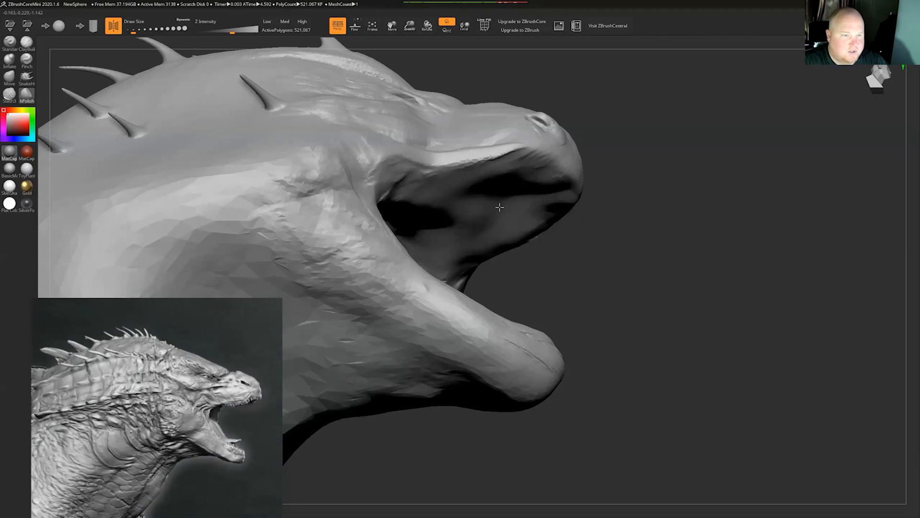
Pull a row of long, curved fangs down from the upper jaw with the SnakeHook brush.
{"action": "left_click", "coordinate": [26, 81]}
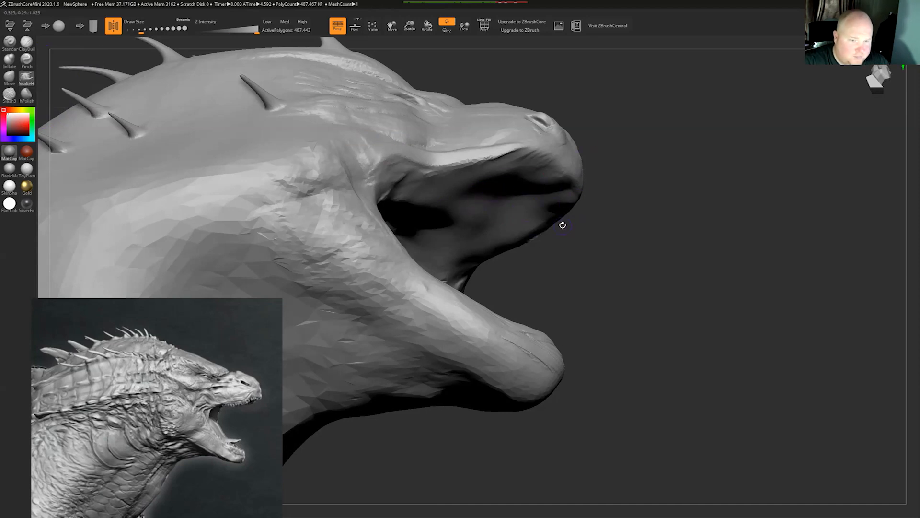
{"action": "mouse_move", "coordinate": [606, 245]}
{"action": "left_mouse_down"}
{"action": "mouse_move", "coordinate": [612, 251]}
{"action": "mouse_move", "coordinate": [564, 294]}
{"action": "left_mouse_up"}
{"action": "left_click_drag", "start_coordinate": [547, 260], "coordinate": [564, 317]}
{"action": "left_click_drag", "start_coordinate": [524, 264], "coordinate": [530, 313]}
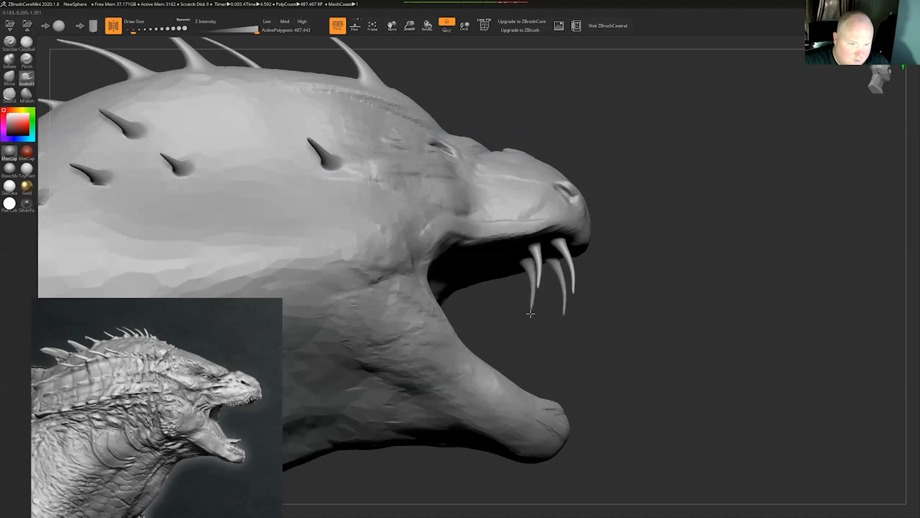
{"action": "mouse_move", "coordinate": [512, 267]}
{"action": "left_mouse_down"}
{"action": "mouse_move", "coordinate": [505, 312]}
{"action": "mouse_move", "coordinate": [476, 310]}
{"action": "left_mouse_up"}
{"action": "left_click_drag", "start_coordinate": [466, 278], "coordinate": [459, 295]}
{"action": "mouse_move", "coordinate": [618, 302]}
{"action": "left_mouse_down"}
{"action": "mouse_move", "coordinate": [618, 322]}
{"action": "mouse_move", "coordinate": [615, 313]}
{"action": "left_mouse_up"}
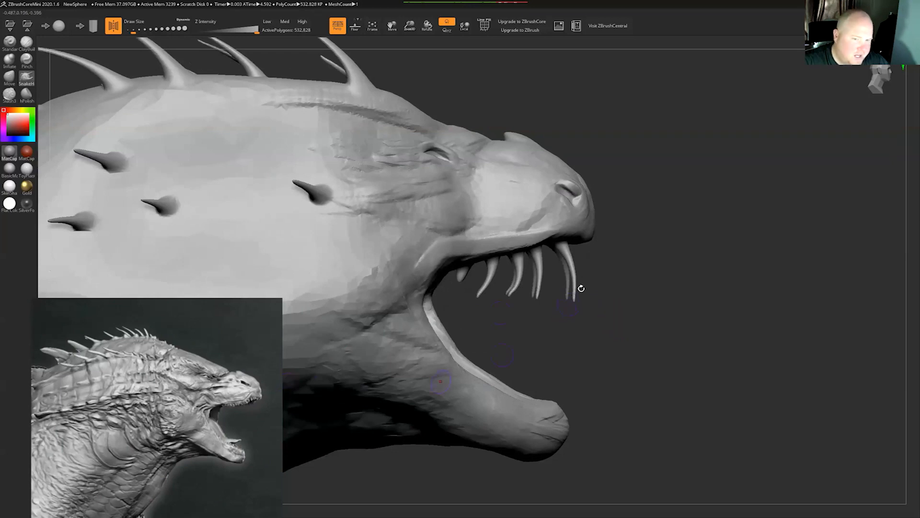
Undo the long fangs and the polishing inside the upper jaw.
{"action": "key", "text": "ctrl+z"}
{"action": "key", "text": "ctrl+z"}
{"action": "key", "text": "ctrl+z"}
{"action": "key", "text": "ctrl+z"}
{"action": "key", "text": "ctrl+z"}
{"action": "key", "text": "ctrl+z"}
{"action": "key", "text": "ctrl+z"}
Pull small, pointed teeth out of the front of the upper jaw with a smaller SnakeHook brush.
{"action": "mouse_move", "coordinate": [609, 269]}
{"action": "left_mouse_down"}
{"action": "mouse_move", "coordinate": [602, 253]}
{"action": "mouse_move", "coordinate": [581, 247]}
{"action": "mouse_move", "coordinate": [583, 271]}
{"action": "left_mouse_up"}
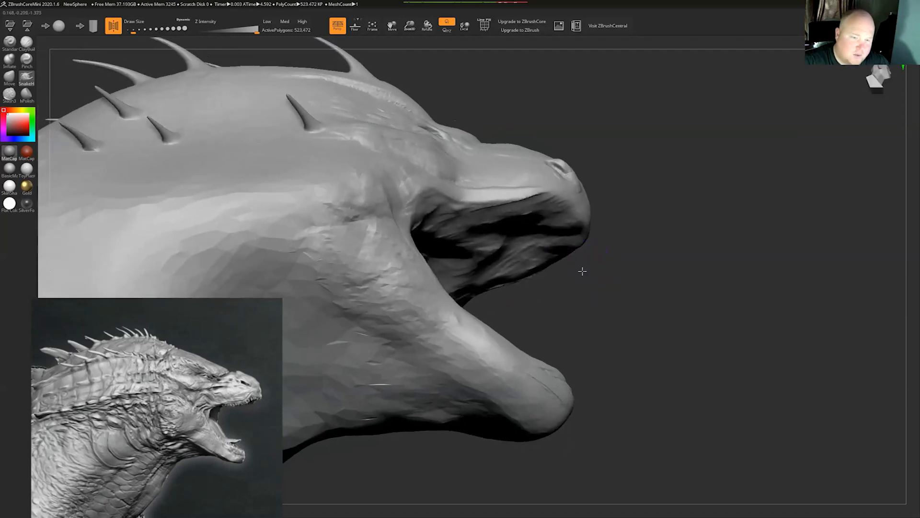
{"action": "key", "text": "ctrl+shift+z"}
{"action": "key", "text": "ctrl+shift+z"}
{"action": "key", "text": "ctrl+shift+z"}
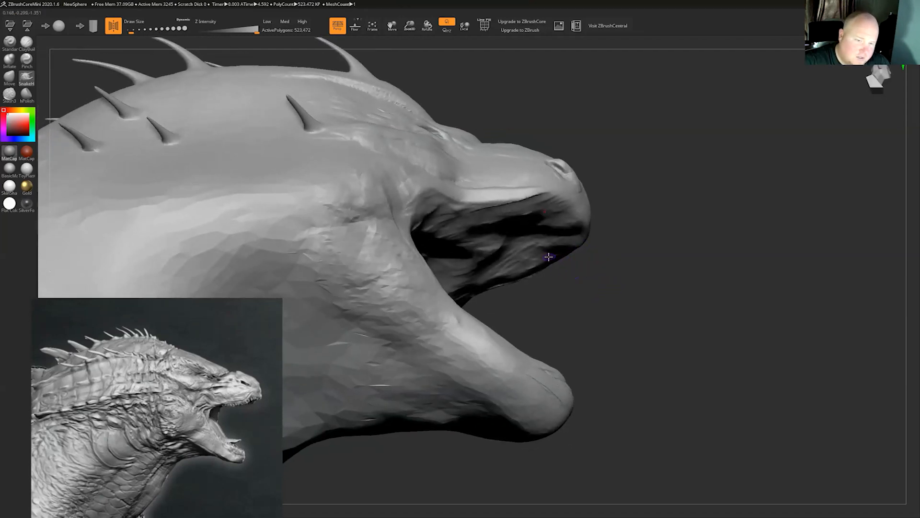
{"action": "key", "text": "ctrl+shift+z"}
{"action": "key", "text": "ctrl+shift+z"}
{"action": "key", "text": "ctrl+shift+z"}
{"action": "key", "text": "ctrl+shift+z"}
{"action": "key", "text": "ctrl+shift+z"}
{"action": "key", "text": "ctrl+shift+z"}
{"action": "key", "text": "ctrl+shift+z"}
{"action": "key", "text": "ctrl+shift+z"}
{"action": "key", "text": "ctrl+shift+z"}
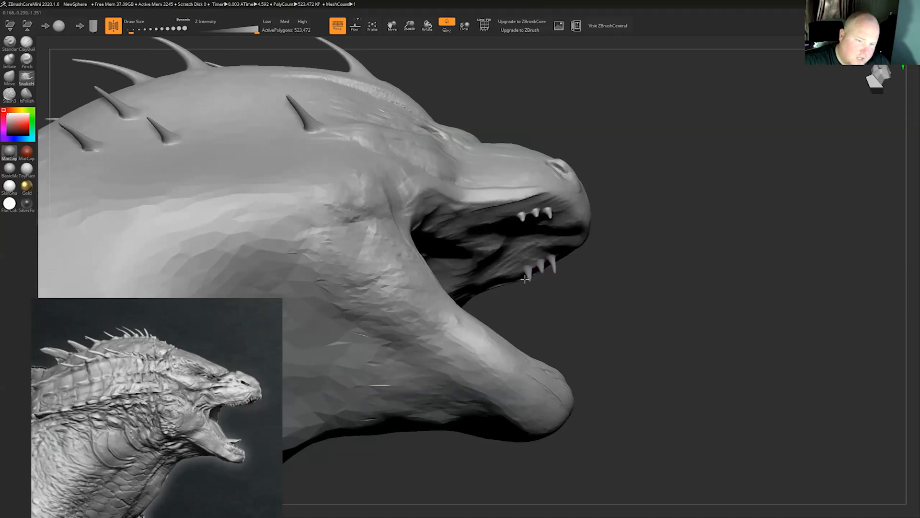
Extend the row of small upper teeth back along the jaw toward the corner of the mouth.
{"action": "key", "text": "ctrl+shift+z"}
{"action": "key", "text": "ctrl+shift+z"}
{"action": "key", "text": "ctrl+shift+z"}
{"action": "key", "text": "ctrl+shift+z"}
{"action": "key", "text": "ctrl+shift+z"}
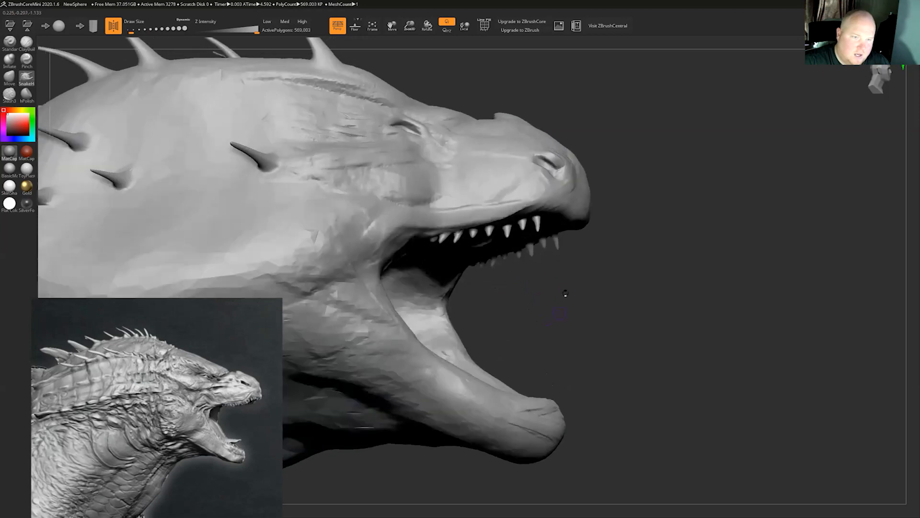
{"action": "key", "text": "ctrl+shift+z"}
{"action": "key", "text": "ctrl+shift+z"}
{"action": "key", "text": "ctrl+shift+z"}
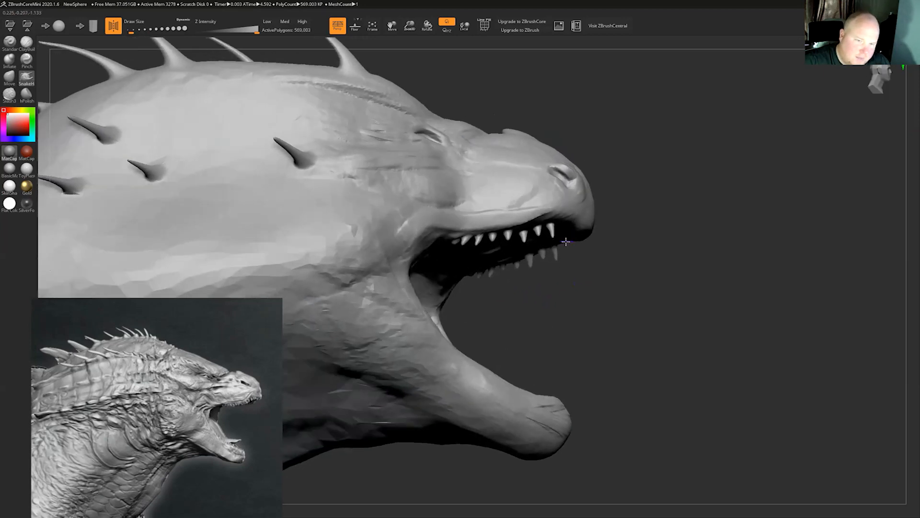
Fill out the ends of the upper tooth row with small teeth at the snout tip and near the mouth corner.
{"action": "key", "text": "ctrl+shift+z"}
{"action": "key", "text": "ctrl+shift+z"}
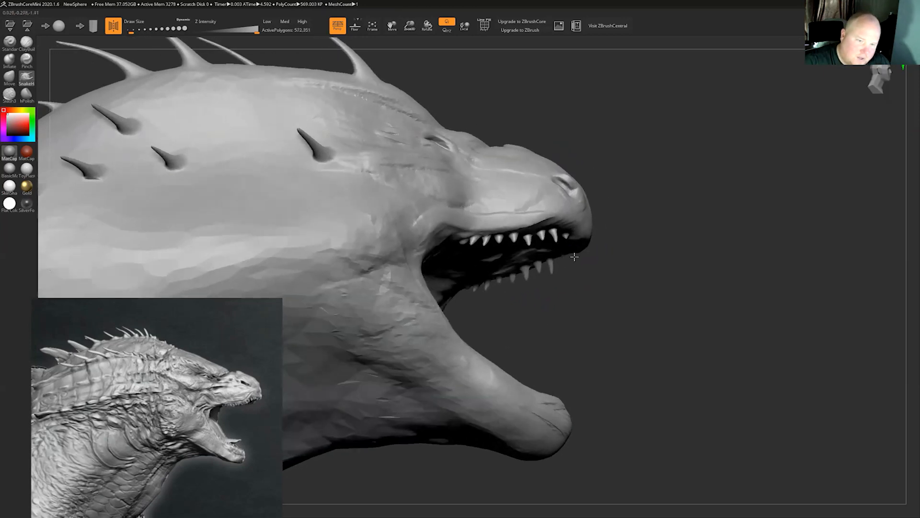
{"action": "key", "text": "ctrl+shift+z"}
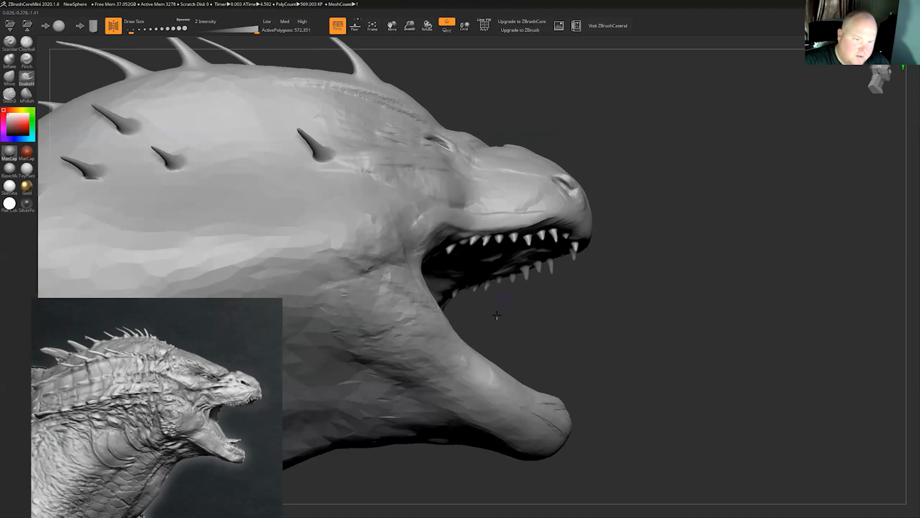
{"action": "key", "text": "ctrl+shift+z"}
{"action": "key", "text": "ctrl+shift+z"}
{"action": "key", "text": "ctrl+shift+z"}
{"action": "key", "text": "ctrl+shift+z"}
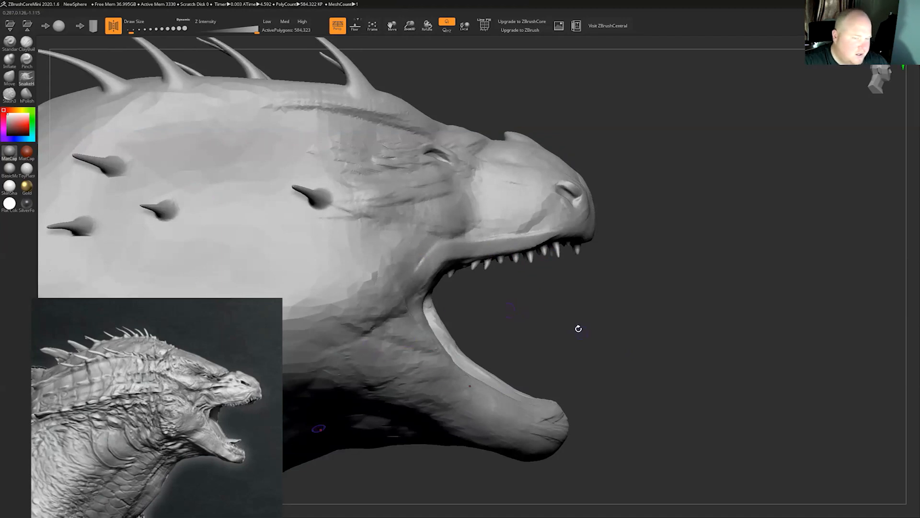
Build up a rounded tongue base in the middle of the mouth floor with ClayBuildup, keeping symmetry active.
{"action": "mouse_move", "coordinate": [579, 321]}
{"action": "left_mouse_down", "text": "alt"}
{"action": "mouse_move", "coordinate": [592, 274]}
{"action": "mouse_move", "coordinate": [550, 279]}
{"action": "mouse_move", "coordinate": [681, 241]}
{"action": "left_mouse_up", "text": "alt"}
{"action": "left_click_drag", "start_coordinate": [582, 231], "coordinate": [614, 227]}
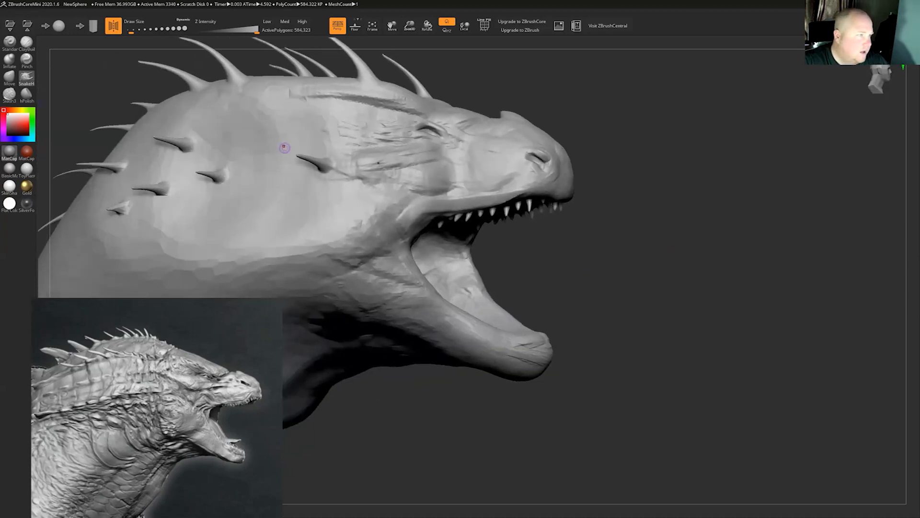
{"action": "left_click", "coordinate": [27, 44]}
{"action": "left_click_drag", "start_coordinate": [577, 293], "coordinate": [537, 307]}
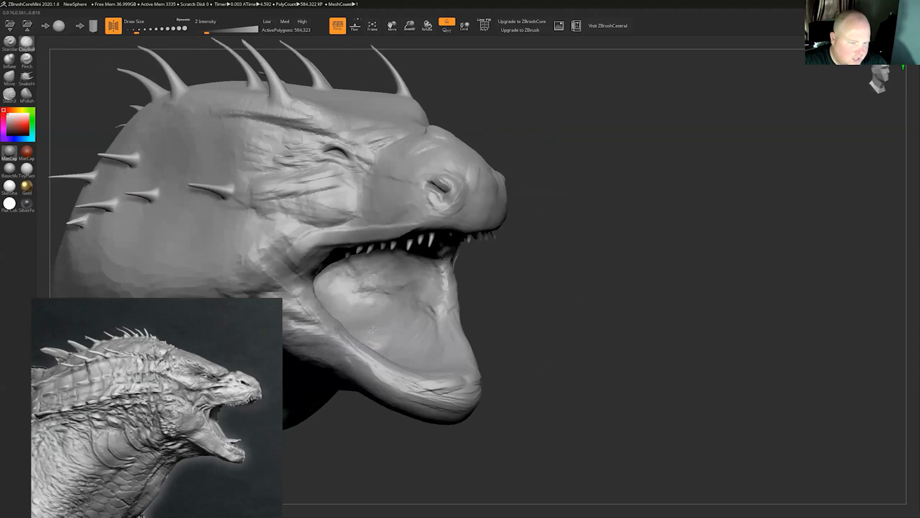
{"action": "left_click_drag", "start_coordinate": [484, 320], "coordinate": [623, 250]}
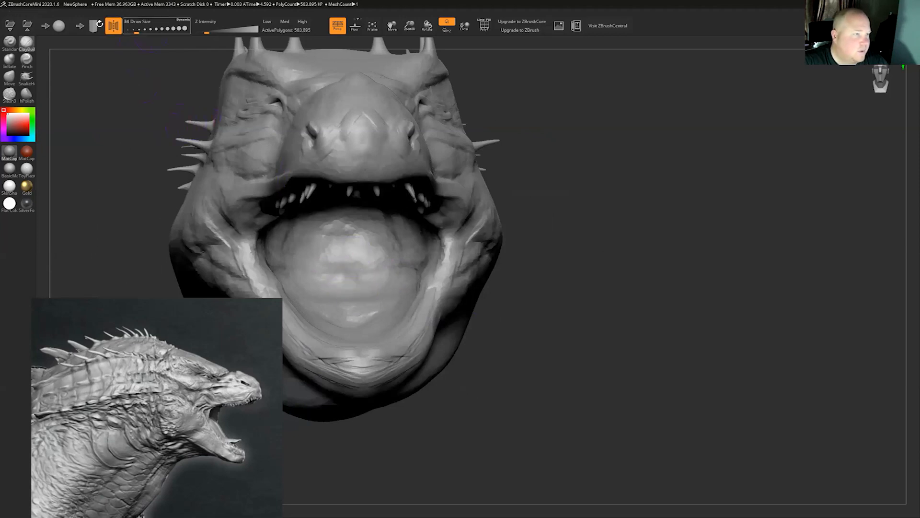
{"action": "left_click", "coordinate": [113, 30]}
{"action": "left_click", "coordinate": [113, 30]}
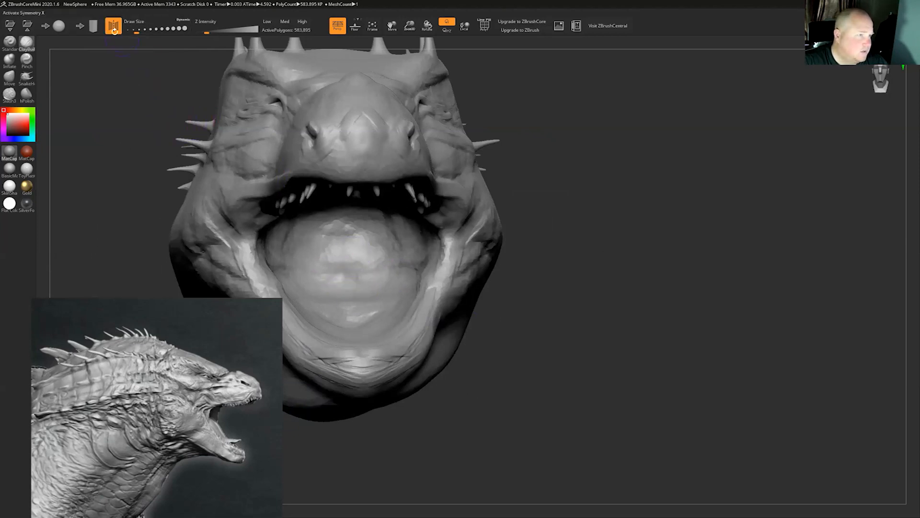
{"action": "left_click_drag", "start_coordinate": [349, 301], "coordinate": [354, 284]}
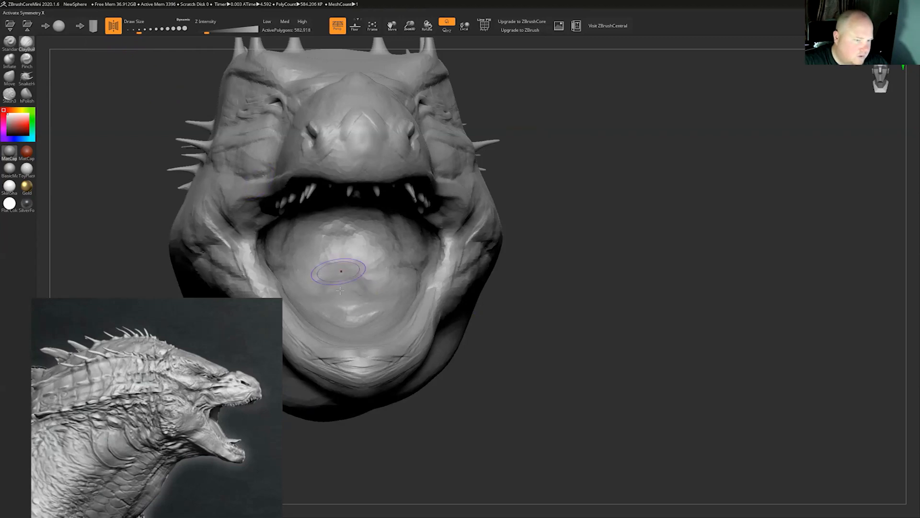
{"action": "left_click_drag", "start_coordinate": [341, 279], "coordinate": [331, 291]}
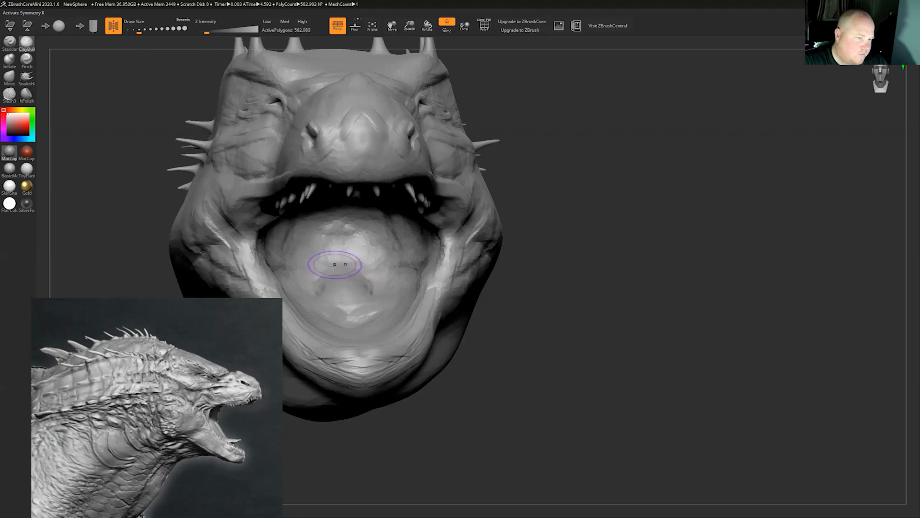
{"action": "mouse_move", "coordinate": [333, 266]}
{"action": "left_mouse_down"}
{"action": "mouse_move", "coordinate": [337, 283]}
{"action": "mouse_move", "coordinate": [356, 288]}
{"action": "mouse_move", "coordinate": [346, 274]}
{"action": "left_mouse_up"}
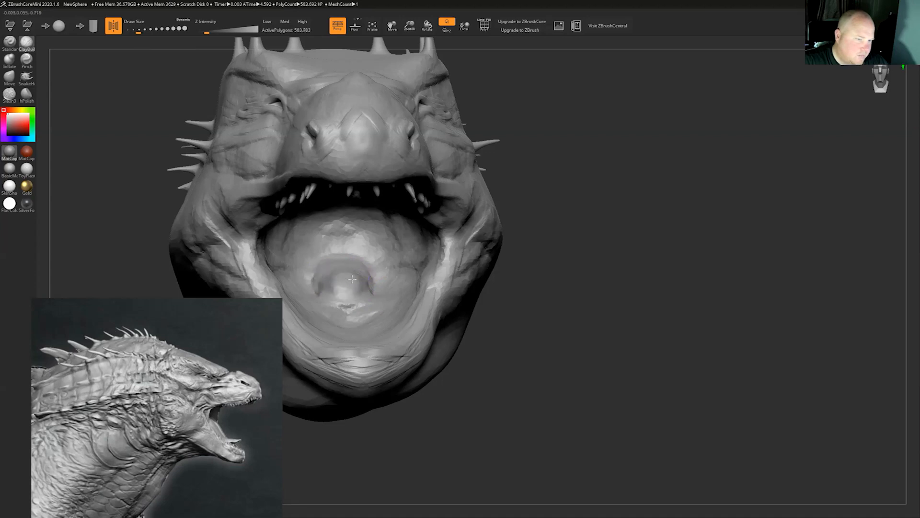
{"action": "mouse_move", "coordinate": [346, 271]}
{"action": "left_mouse_down"}
{"action": "mouse_move", "coordinate": [343, 290]}
{"action": "mouse_move", "coordinate": [354, 296]}
{"action": "mouse_move", "coordinate": [352, 287]}
{"action": "left_mouse_up"}
Stretch the raised lump on the mouth floor forward into a tongue with the Move brush.
{"action": "left_click", "coordinate": [9, 77]}
{"action": "mouse_move", "coordinate": [643, 287]}
{"action": "left_mouse_down"}
{"action": "mouse_move", "coordinate": [663, 285]}
{"action": "mouse_move", "coordinate": [648, 271]}
{"action": "mouse_move", "coordinate": [633, 283]}
{"action": "left_mouse_up"}
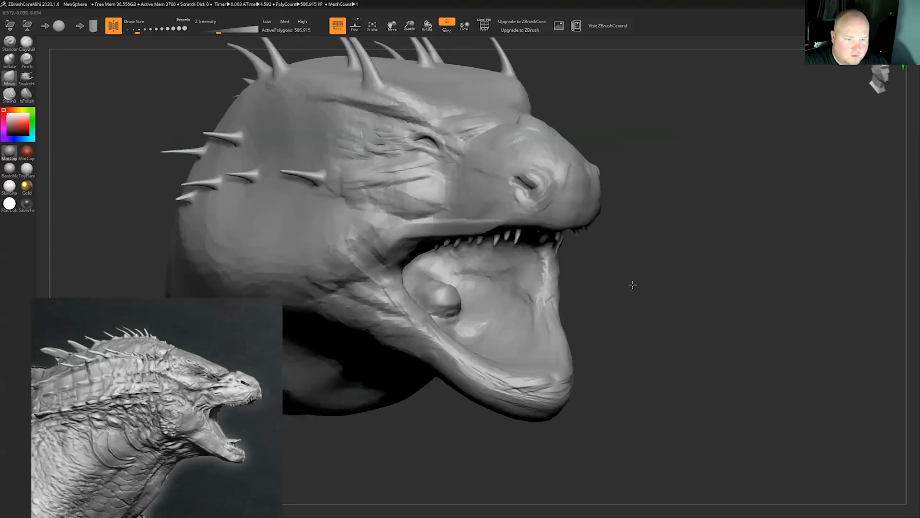
{"action": "left_click_drag", "start_coordinate": [450, 297], "coordinate": [452, 303]}
{"action": "mouse_move", "coordinate": [580, 313]}
{"action": "left_mouse_down"}
{"action": "mouse_move", "coordinate": [593, 324]}
{"action": "mouse_move", "coordinate": [485, 304]}
{"action": "mouse_move", "coordinate": [493, 309]}
{"action": "left_mouse_up"}
{"action": "left_click_drag", "start_coordinate": [645, 345], "coordinate": [668, 346]}
{"action": "left_click_drag", "start_coordinate": [641, 307], "coordinate": [479, 312]}
{"action": "left_click_drag", "start_coordinate": [549, 312], "coordinate": [637, 307]}
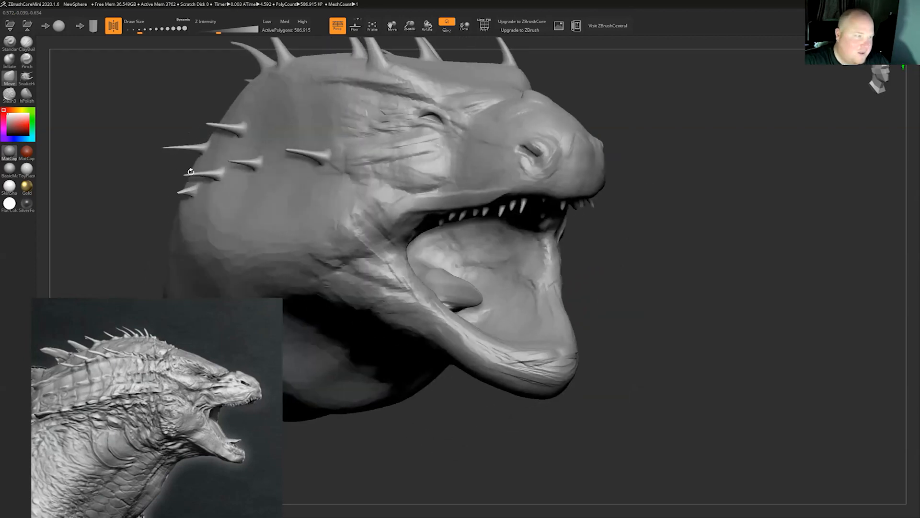
Thicken the tongue with the Inflate brush and reshape its tip with ClayBuildup.
{"action": "left_click", "coordinate": [10, 60]}
{"action": "left_click_drag", "start_coordinate": [415, 262], "coordinate": [488, 298]}
{"action": "left_click_drag", "start_coordinate": [611, 296], "coordinate": [609, 296]}
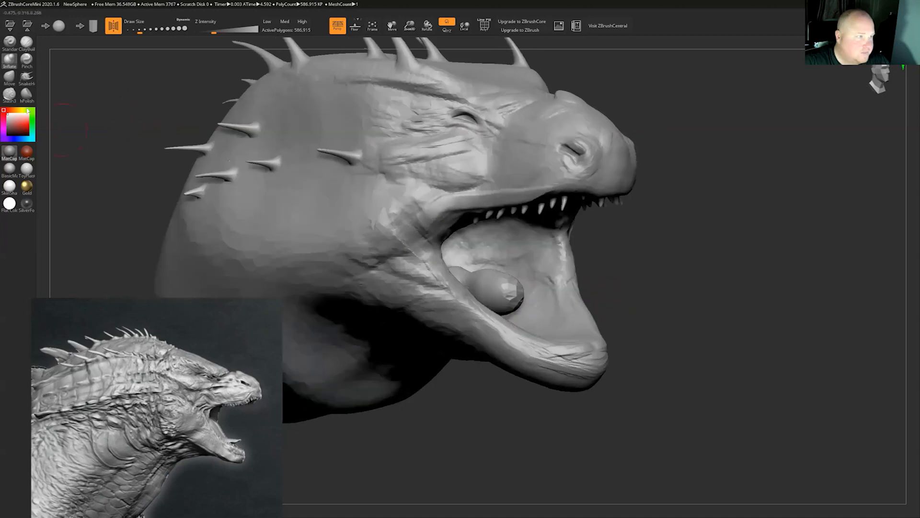
{"action": "left_click", "coordinate": [28, 44]}
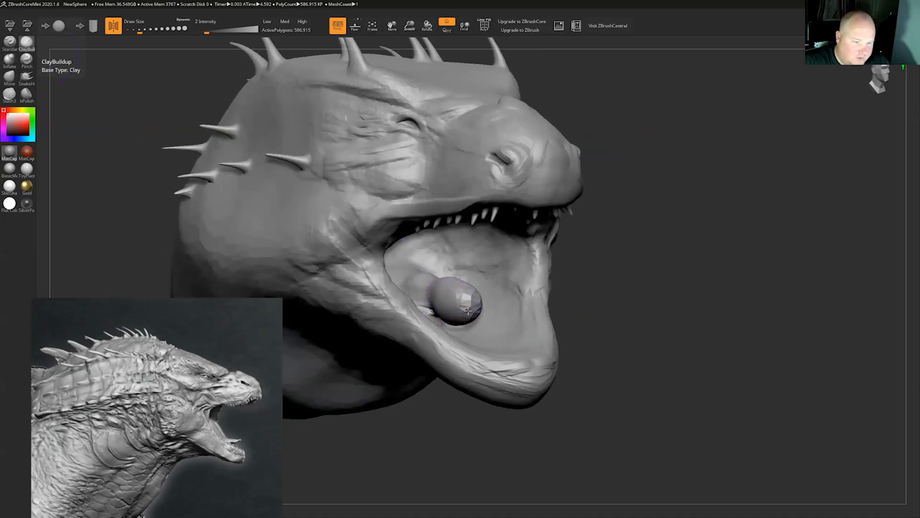
{"action": "mouse_move", "coordinate": [466, 316]}
{"action": "left_mouse_down"}
{"action": "mouse_move", "coordinate": [462, 303]}
{"action": "mouse_move", "coordinate": [490, 307]}
{"action": "left_mouse_up"}
{"action": "key", "text": "bracketleft"}
{"action": "left_click_drag", "start_coordinate": [610, 305], "coordinate": [335, 235]}
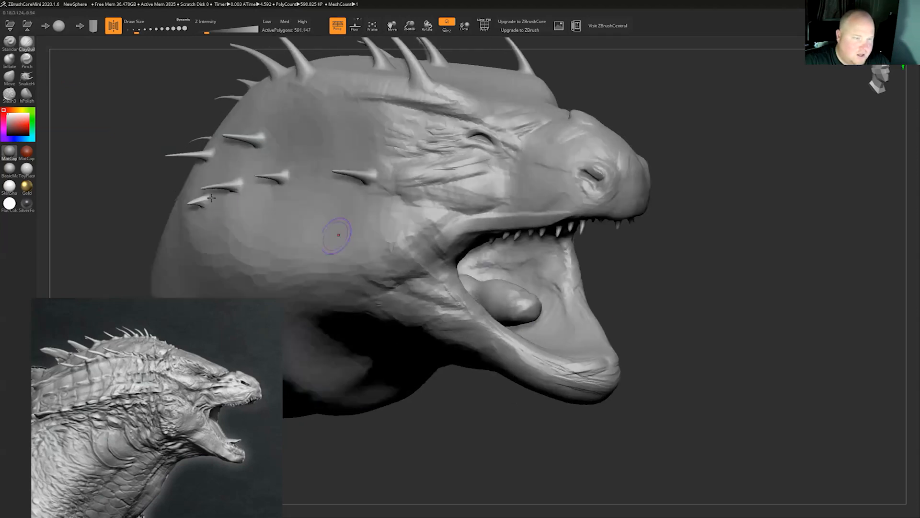
Pull two long, thin prongs out of the tongue's tip with SnakeHook to form a forked tongue.
{"action": "left_click", "coordinate": [35, 82]}
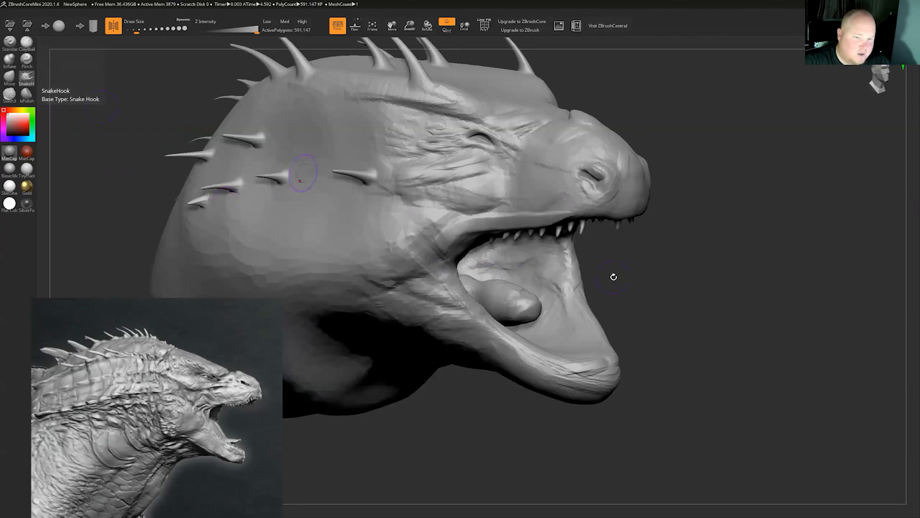
{"action": "left_click_drag", "start_coordinate": [614, 276], "coordinate": [618, 277]}
{"action": "mouse_move", "coordinate": [551, 305]}
{"action": "left_mouse_down"}
{"action": "mouse_move", "coordinate": [680, 321]}
{"action": "mouse_move", "coordinate": [706, 355]}
{"action": "mouse_move", "coordinate": [698, 353]}
{"action": "left_mouse_up"}
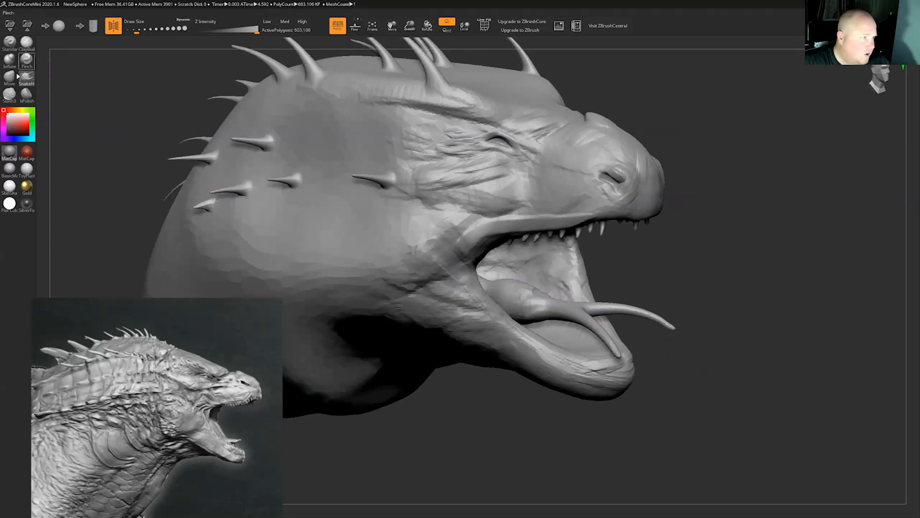
Bend the forked tongue into an S-curve over the lower jaw with the Move brush.
{"action": "left_click", "coordinate": [27, 94]}
{"action": "left_click_drag", "start_coordinate": [642, 266], "coordinate": [551, 295]}
{"action": "left_click", "coordinate": [25, 57]}
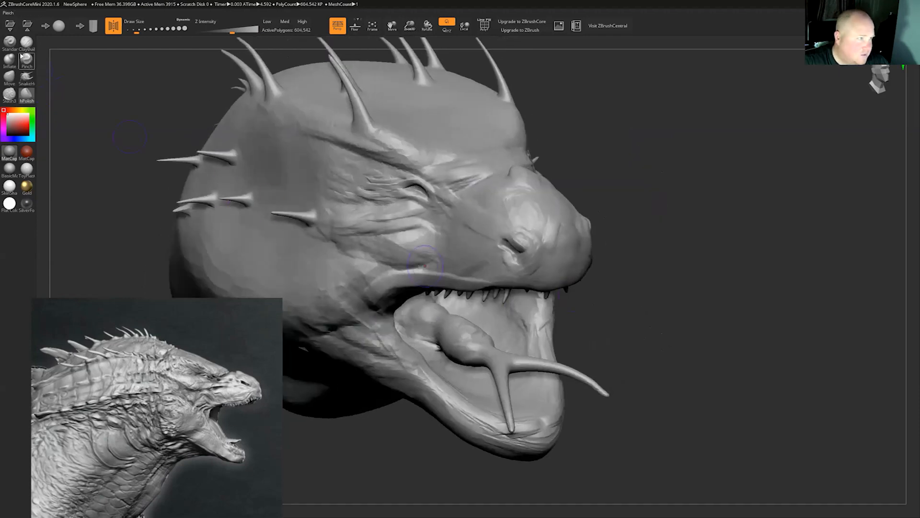
{"action": "left_click", "coordinate": [9, 77]}
{"action": "mouse_move", "coordinate": [671, 287]}
{"action": "left_mouse_down"}
{"action": "mouse_move", "coordinate": [476, 262]}
{"action": "mouse_move", "coordinate": [485, 255]}
{"action": "left_mouse_up"}
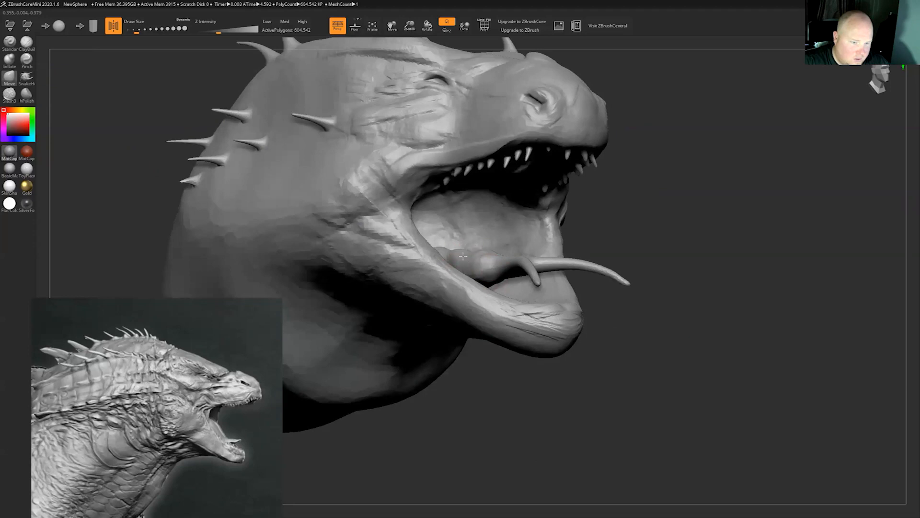
{"action": "left_click_drag", "start_coordinate": [598, 237], "coordinate": [669, 262]}
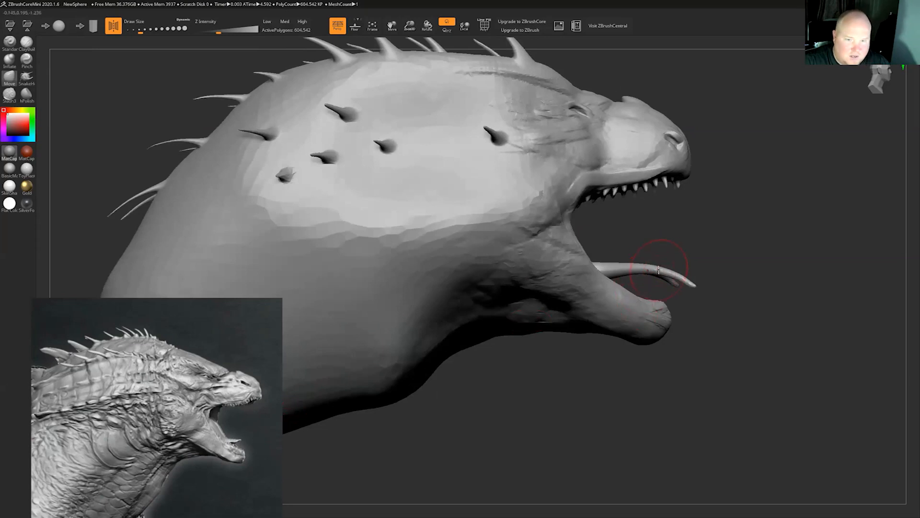
{"action": "left_click_drag", "start_coordinate": [663, 268], "coordinate": [666, 287]}
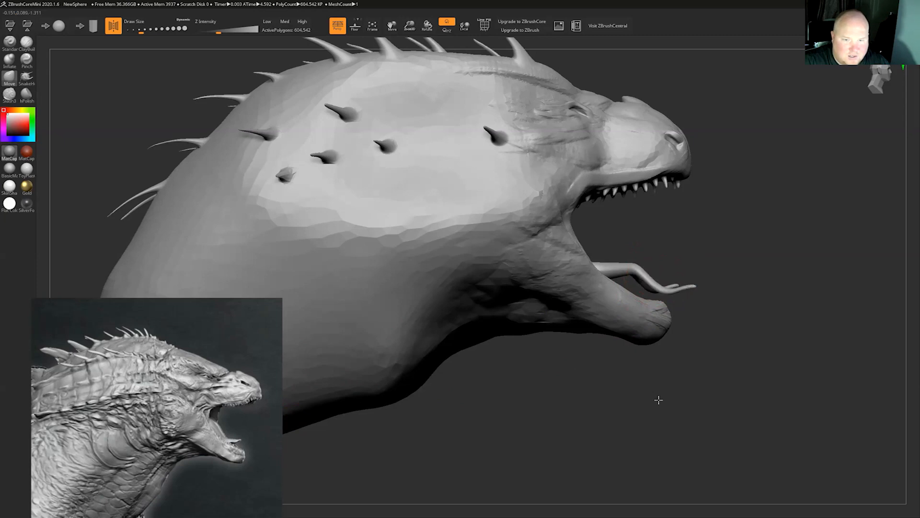
{"action": "left_click_drag", "start_coordinate": [684, 402], "coordinate": [662, 335]}
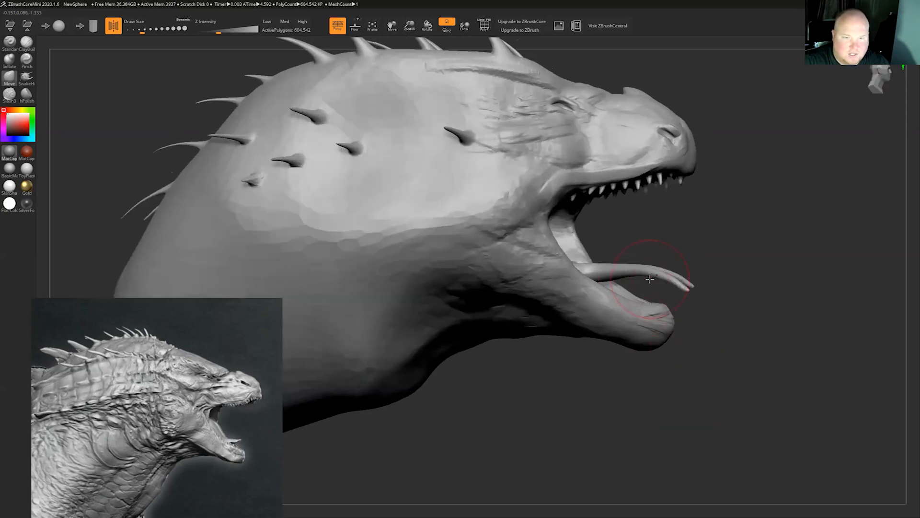
{"action": "left_click_drag", "start_coordinate": [659, 280], "coordinate": [644, 302]}
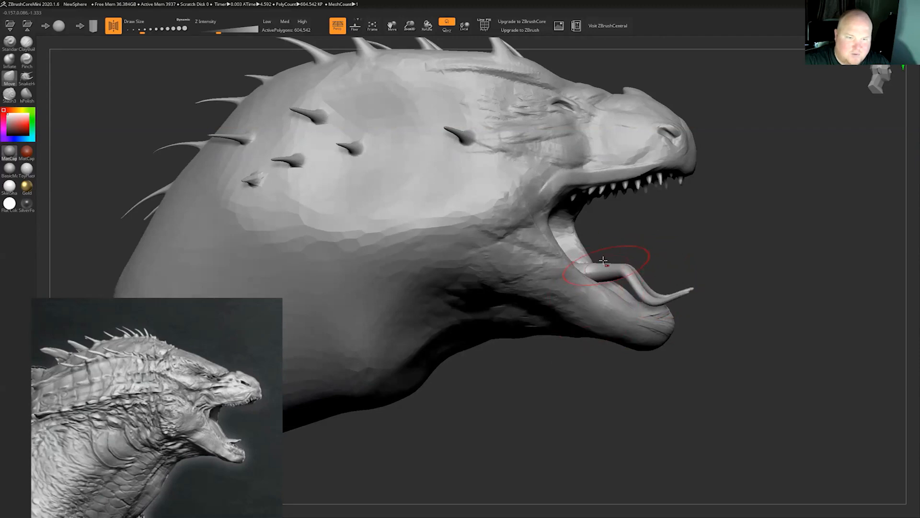
{"action": "left_click_drag", "start_coordinate": [616, 267], "coordinate": [601, 261]}
Compare the whole sculpted head with the Godzilla reference image, repositioning and enlarging the reference.
{"action": "left_click_drag", "start_coordinate": [668, 235], "coordinate": [540, 343]}
{"action": "left_click_drag", "start_coordinate": [175, 367], "coordinate": [241, 328]}
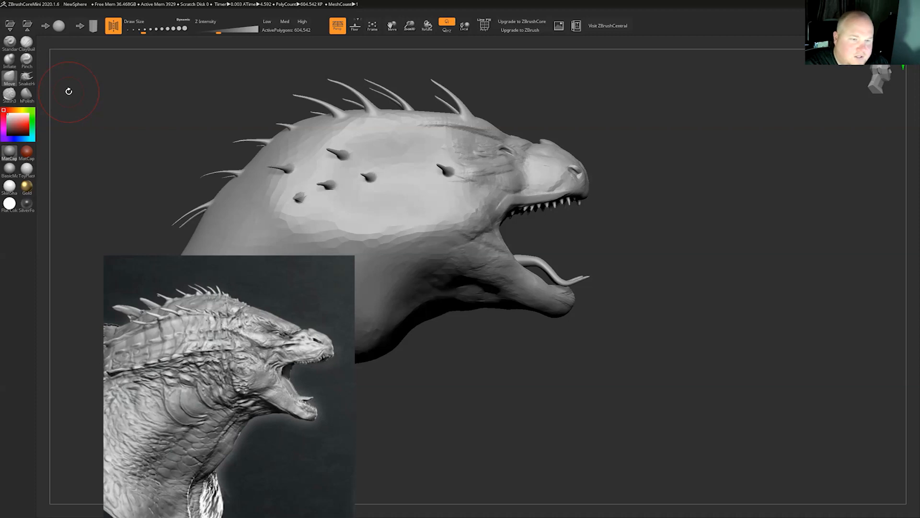
{"action": "left_click_drag", "start_coordinate": [272, 387], "coordinate": [245, 349]}
{"action": "scroll", "coordinate": [238, 312], "scroll_direction": "up", "scroll_amount": 1}
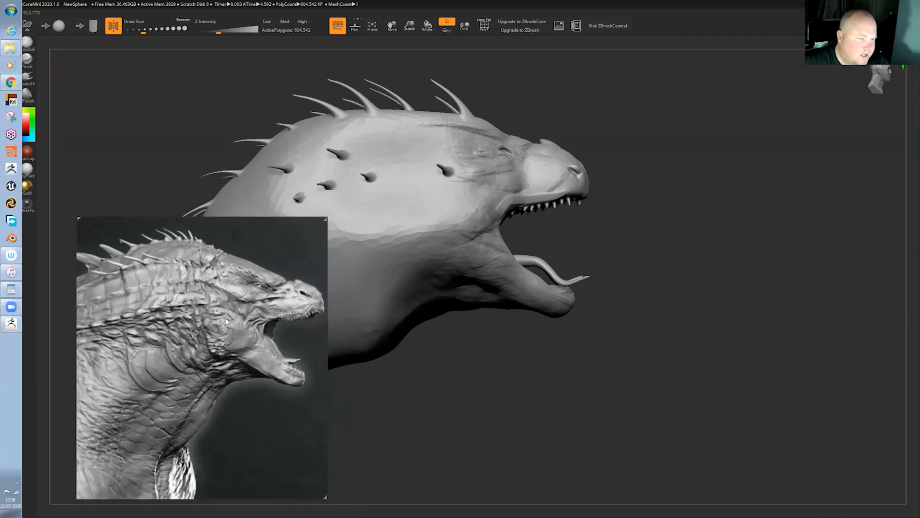
{"action": "scroll", "coordinate": [225, 325], "scroll_direction": "up", "scroll_amount": 1}
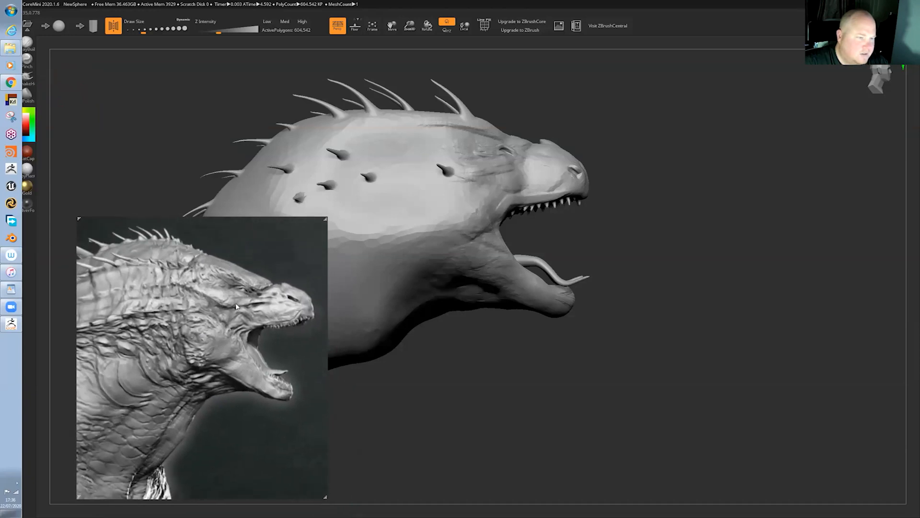
{"action": "scroll", "coordinate": [240, 308], "scroll_direction": "up", "scroll_amount": 1}
{"action": "left_click_drag", "start_coordinate": [521, 367], "coordinate": [505, 373]}
{"action": "mouse_move", "coordinate": [98, 231]}
{"action": "left_mouse_down"}
{"action": "mouse_move", "coordinate": [109, 302]}
{"action": "mouse_move", "coordinate": [85, 221]}
{"action": "mouse_move", "coordinate": [73, 257]}
{"action": "left_mouse_up"}
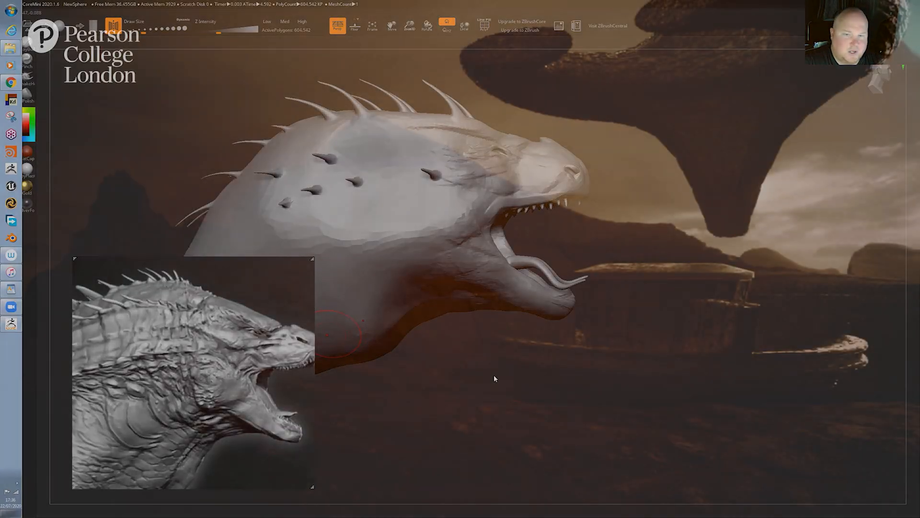